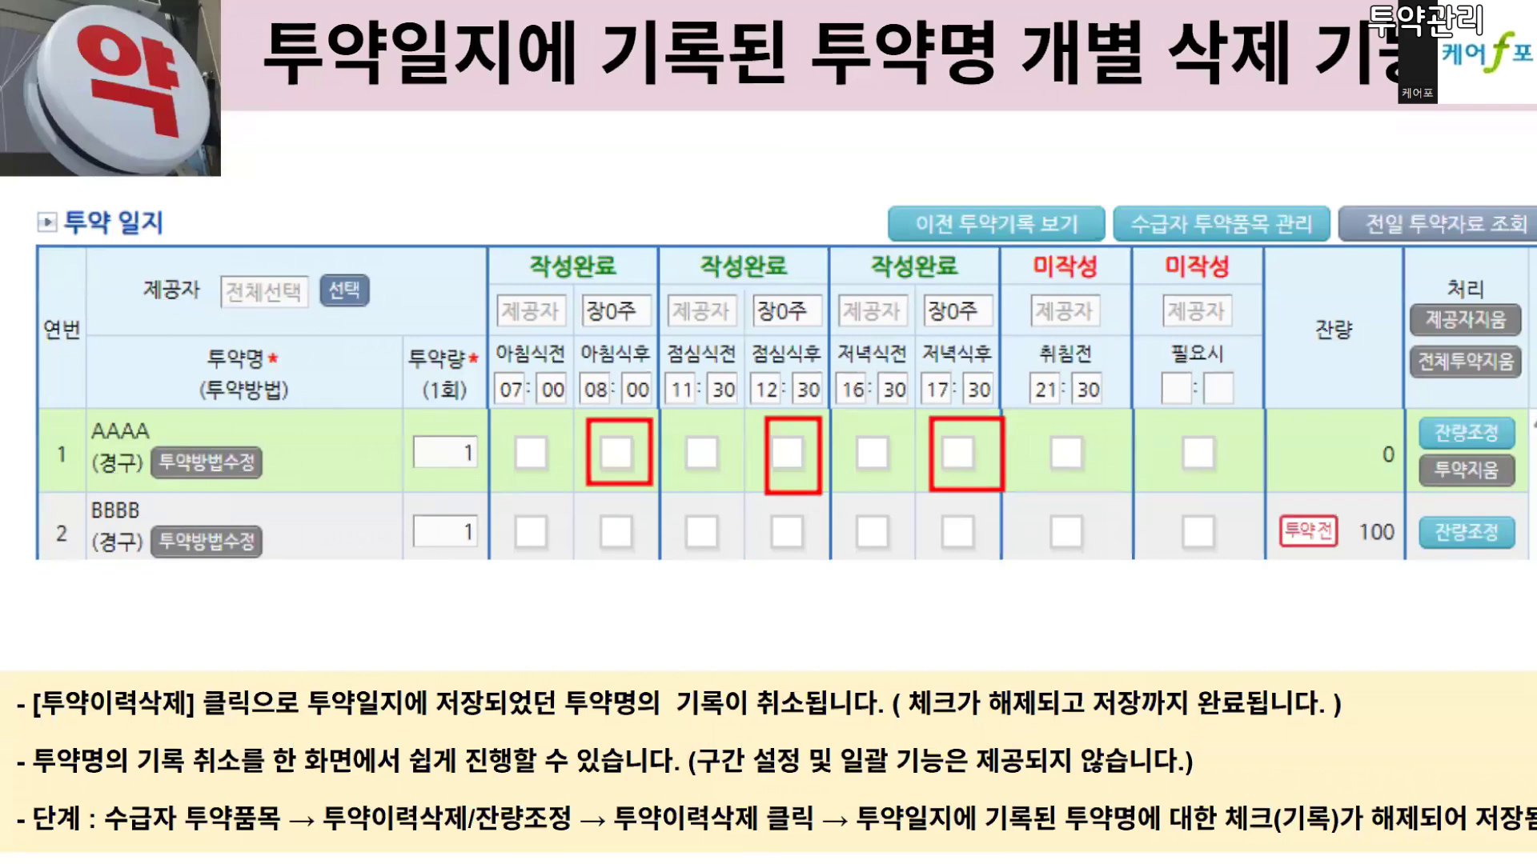
- Advance past the frequent medication questions slides, end the slide show and switch to Carefor's nursing care records in Chrome
key(Right)
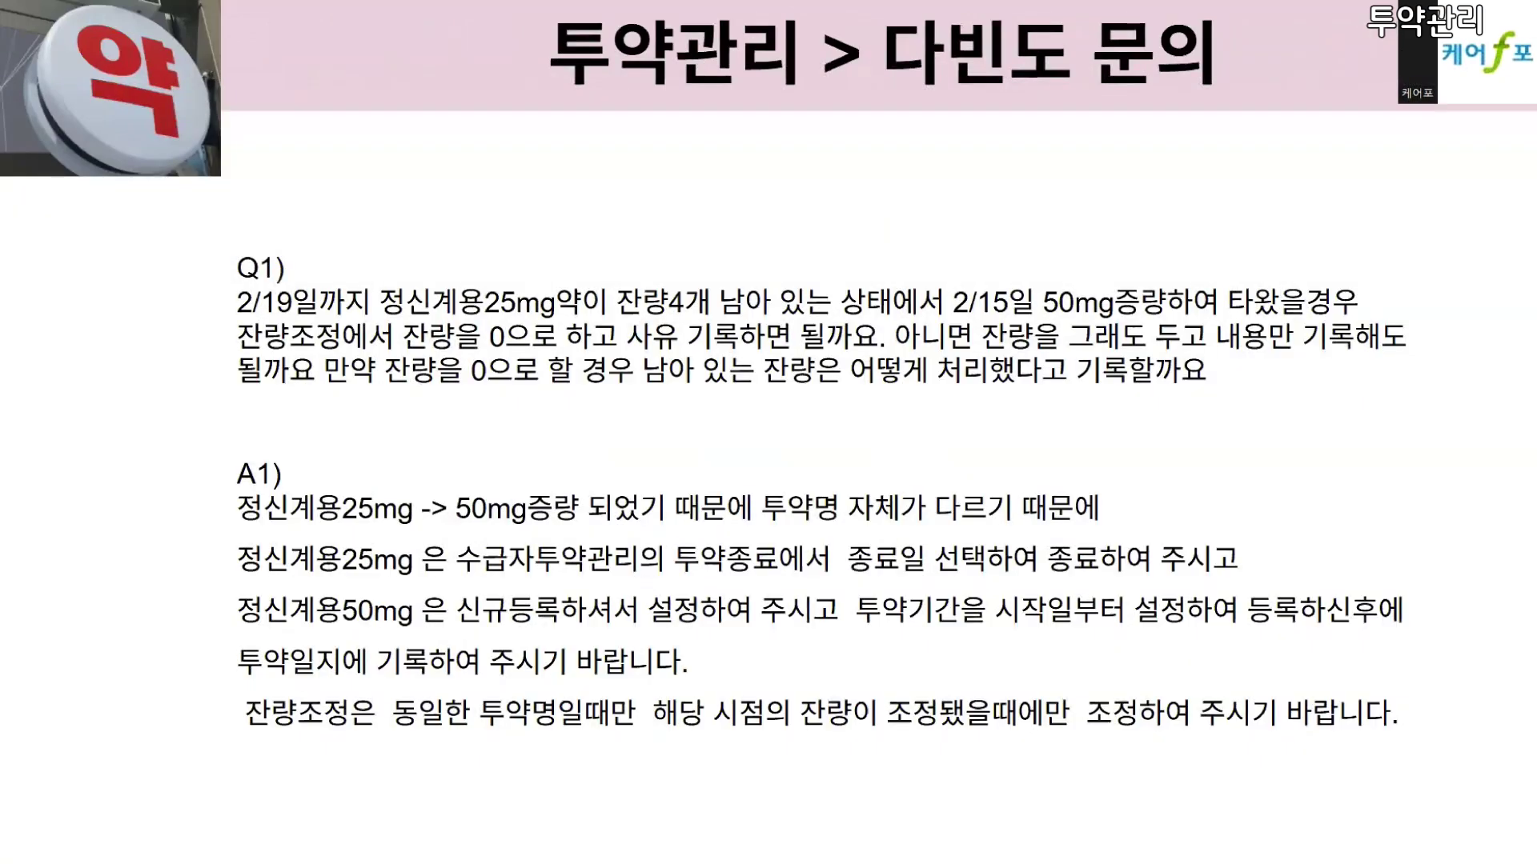
key(Right)
key(Escape)
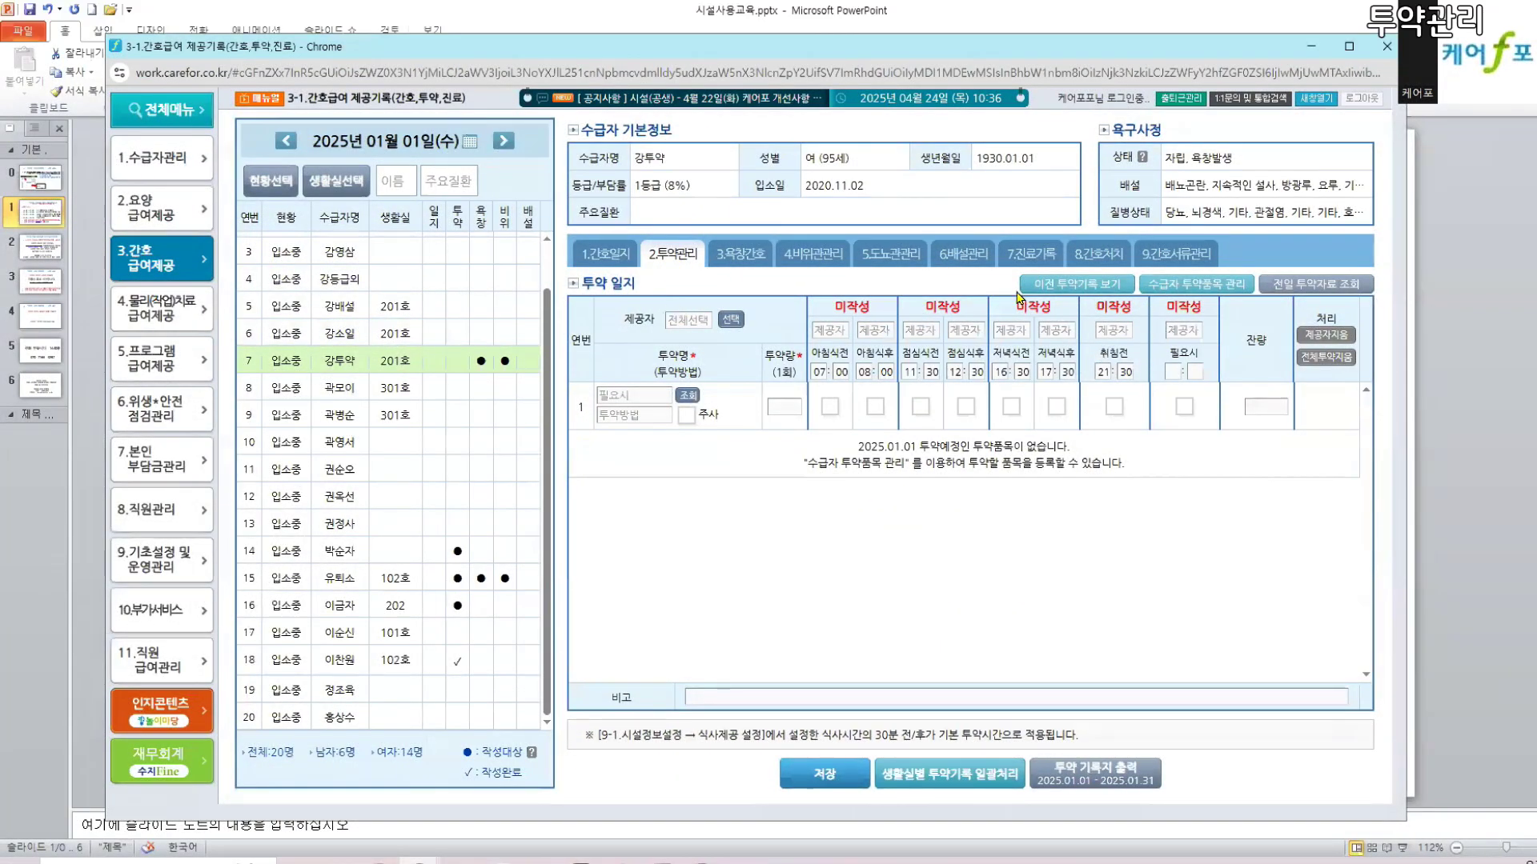
click(367, 375)
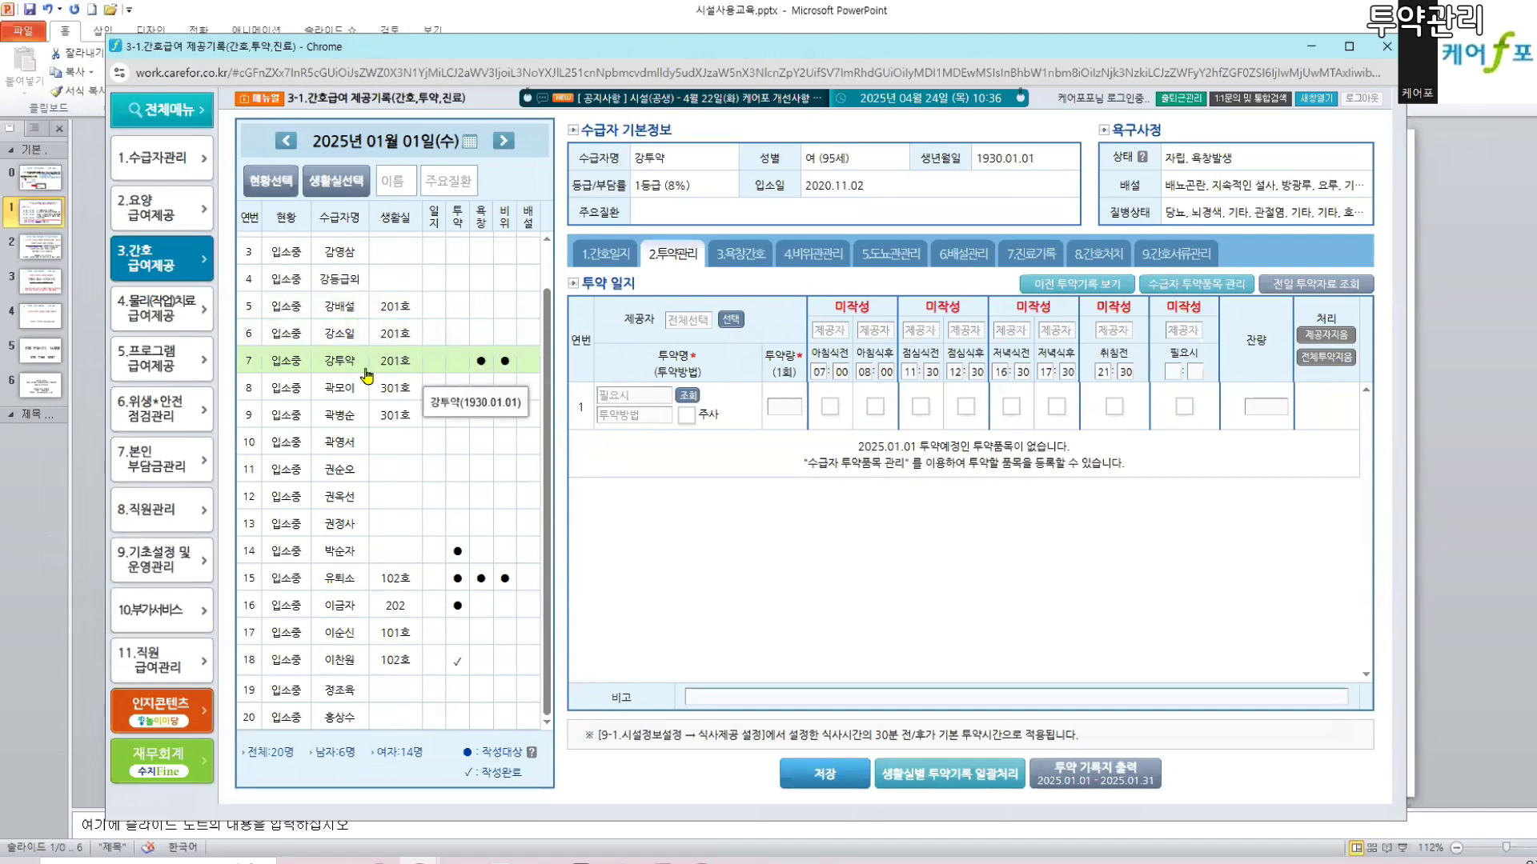
double_click(342, 361)
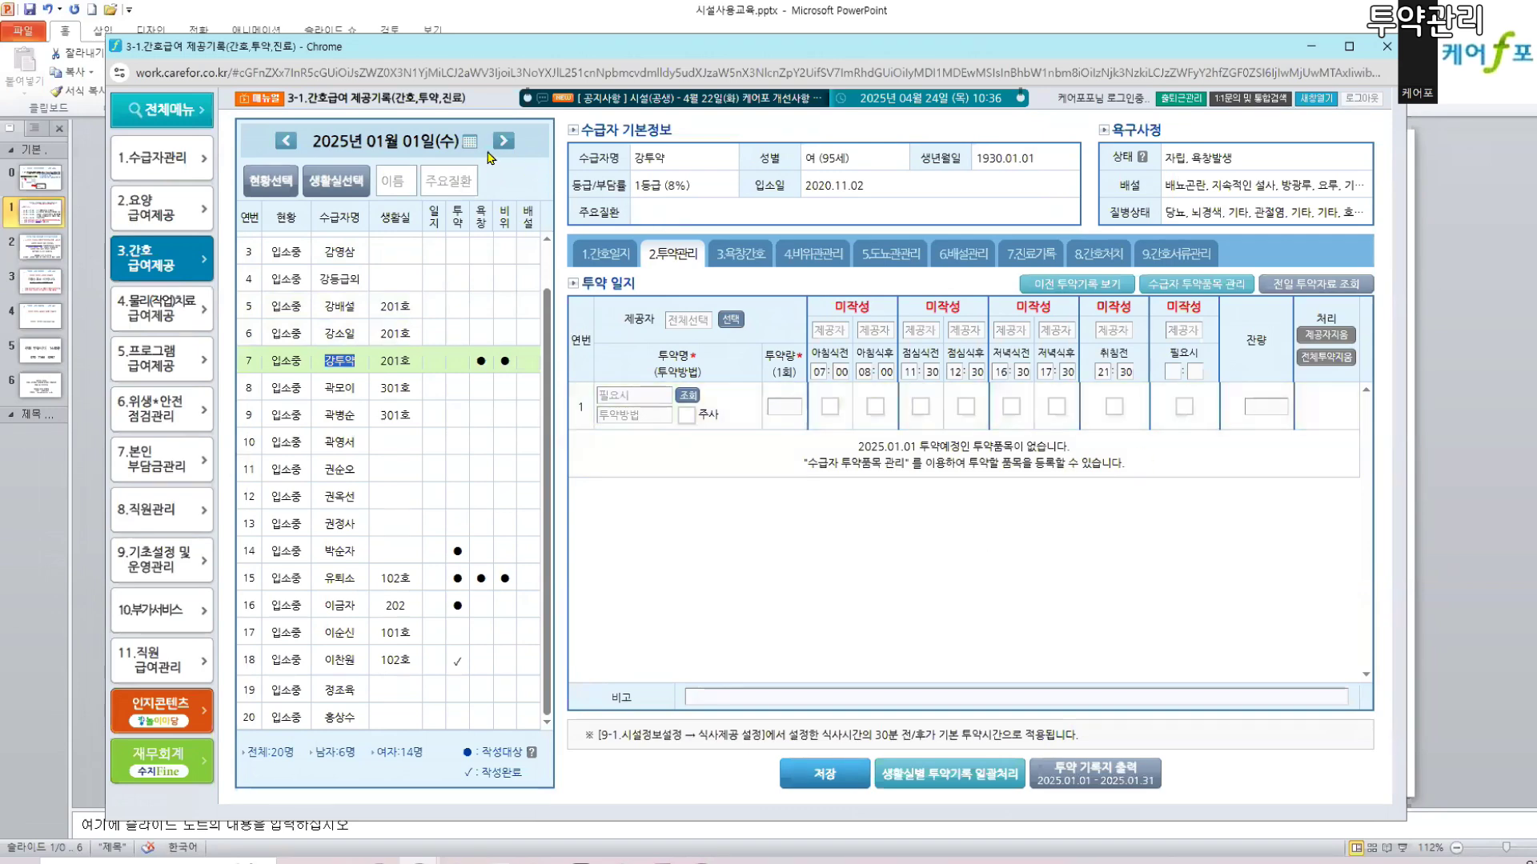
drag(320, 141, 458, 136)
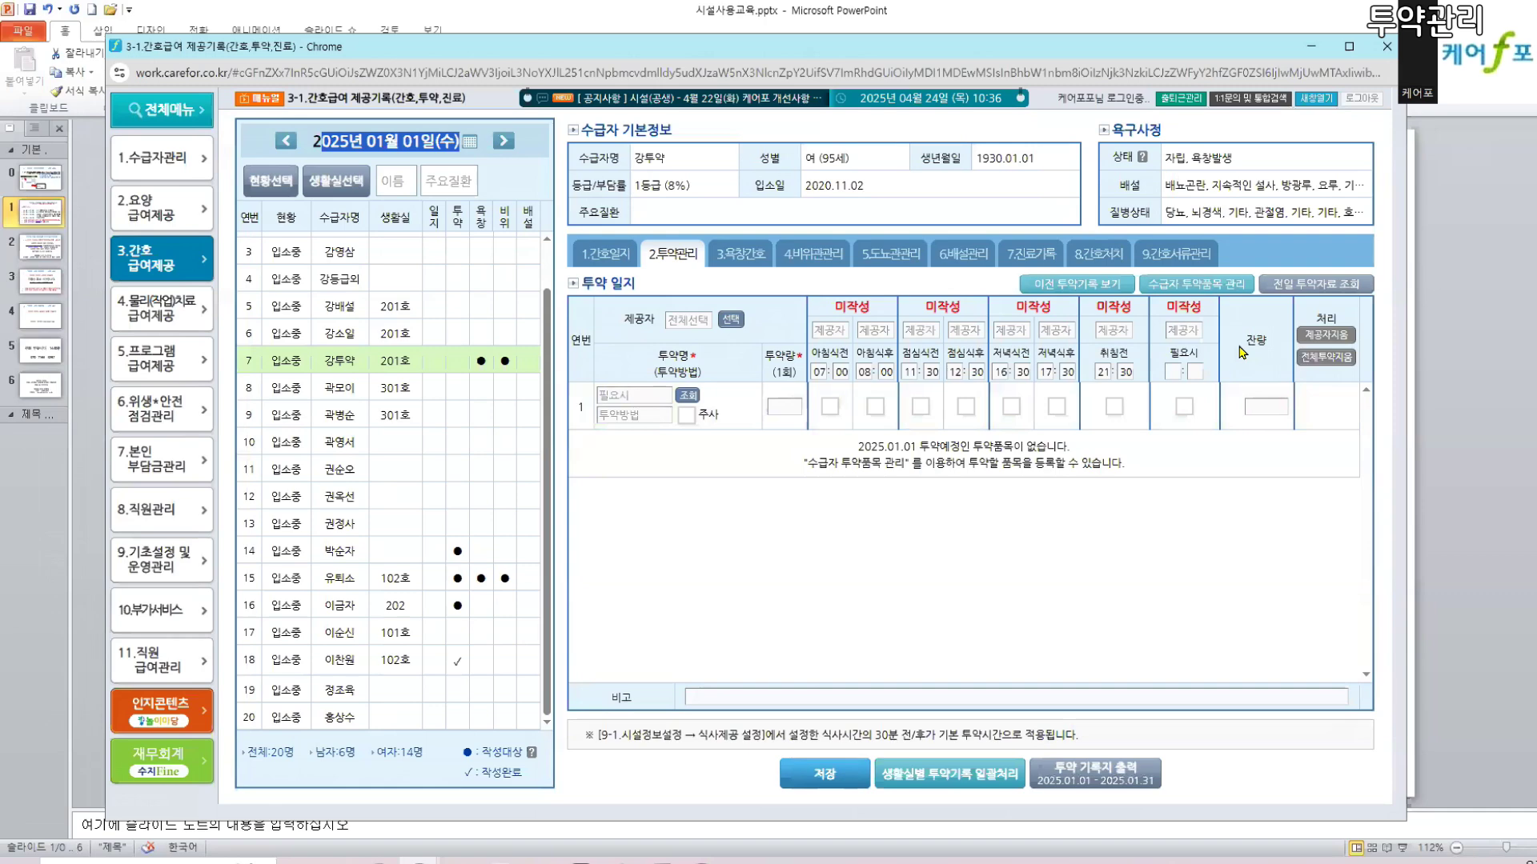
drag(1245, 340, 1265, 340)
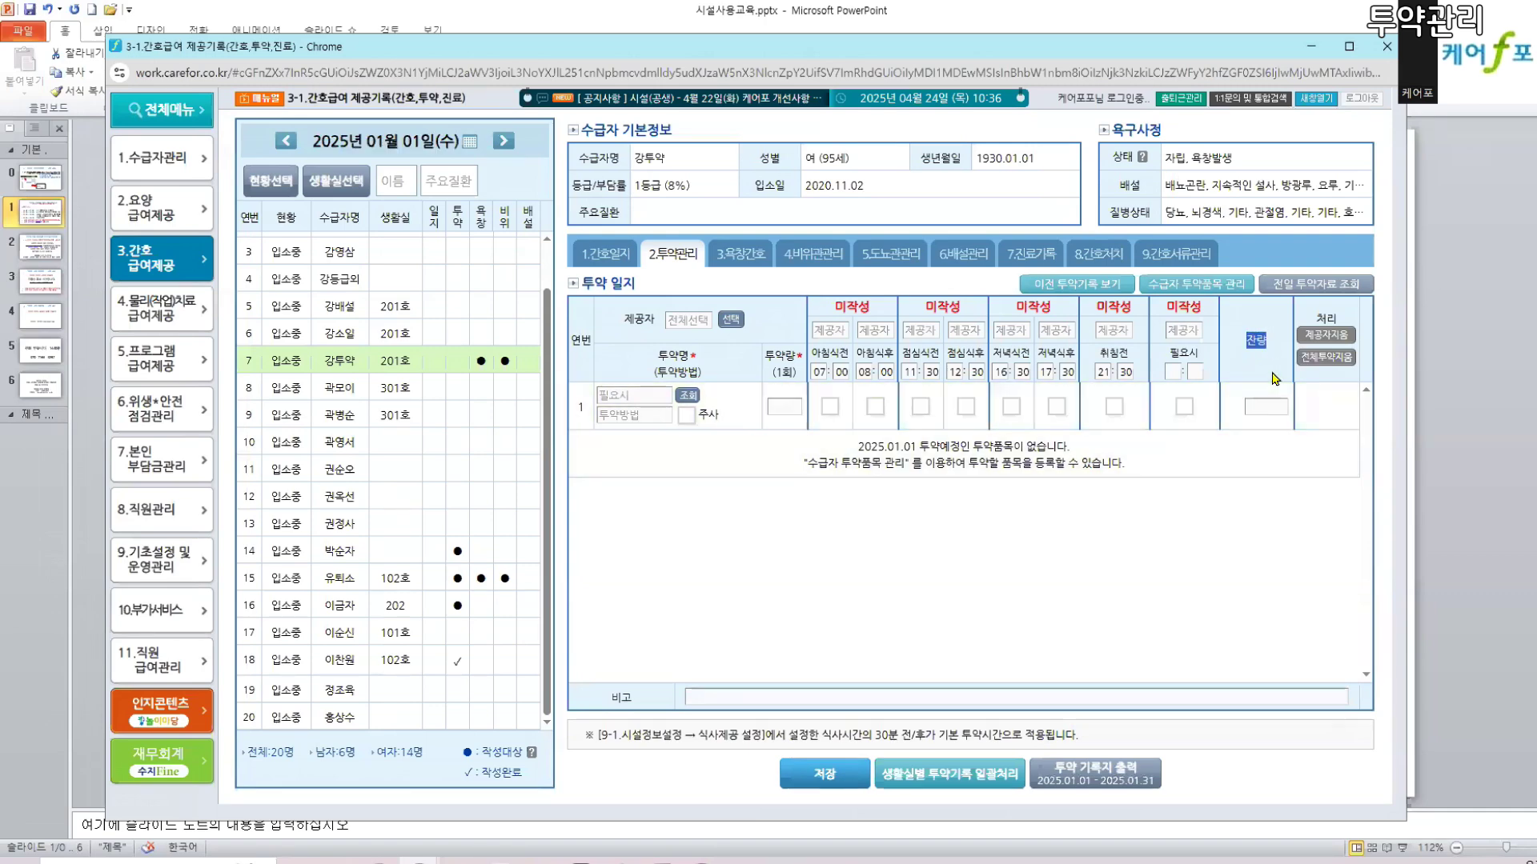
- Show the selected resident's medication log for 15 April 2025, followed by the log for 24 April 2025
click(470, 141)
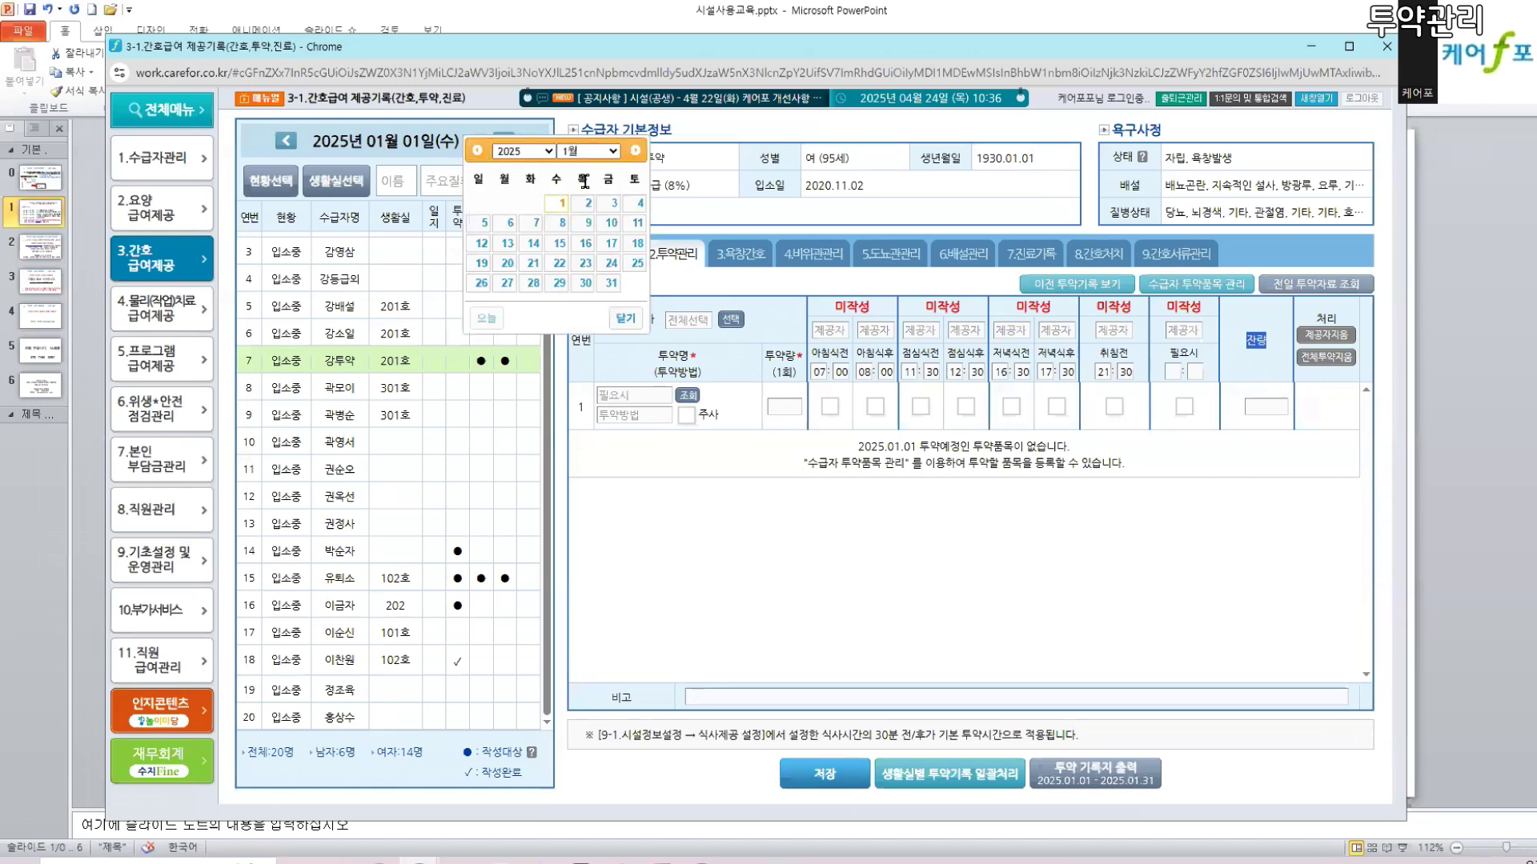
click(592, 151)
click(584, 247)
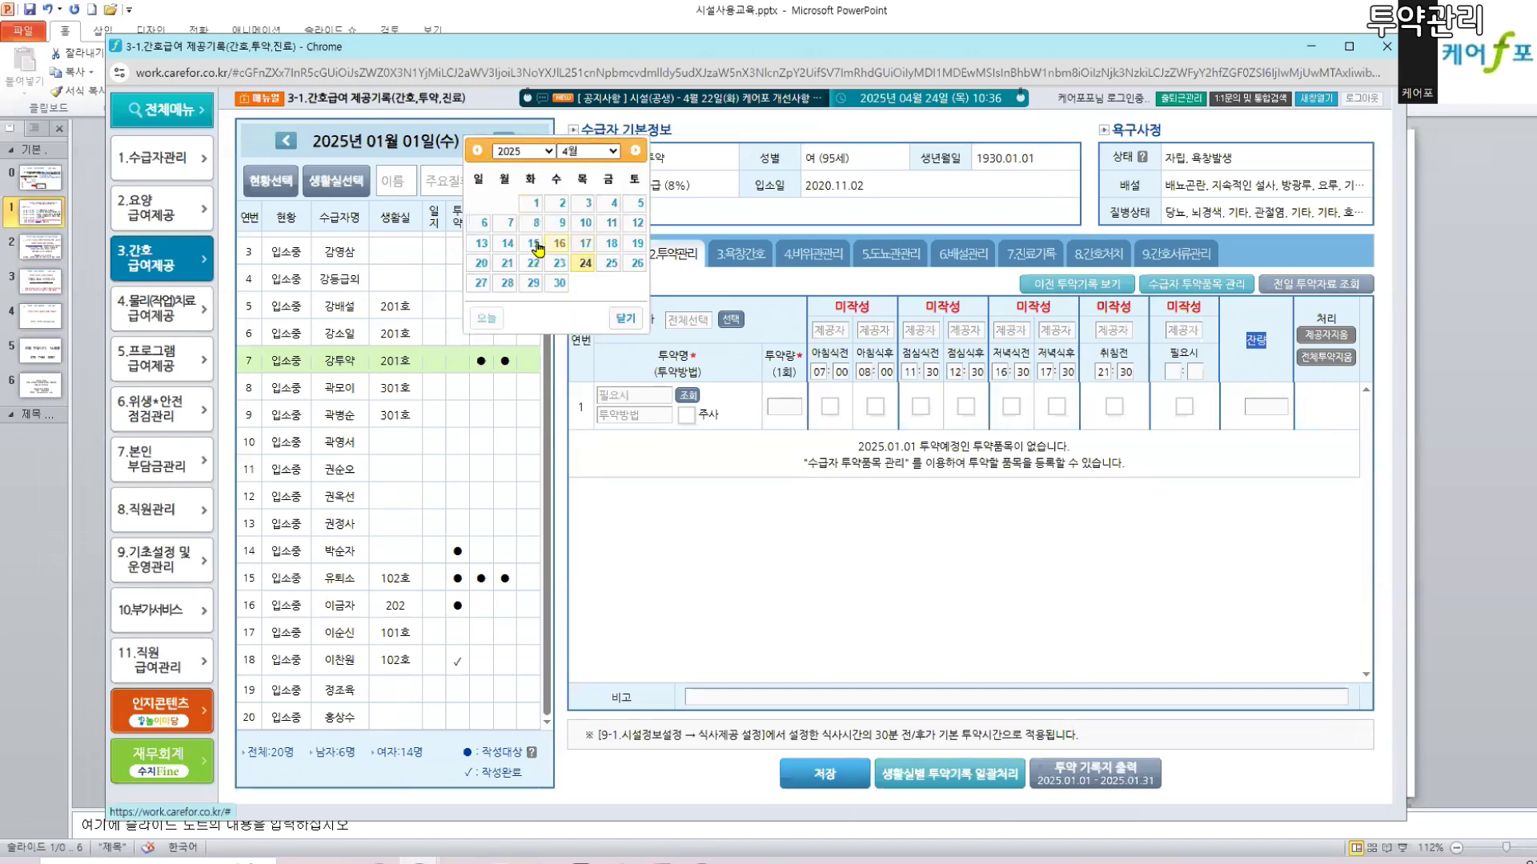
click(533, 244)
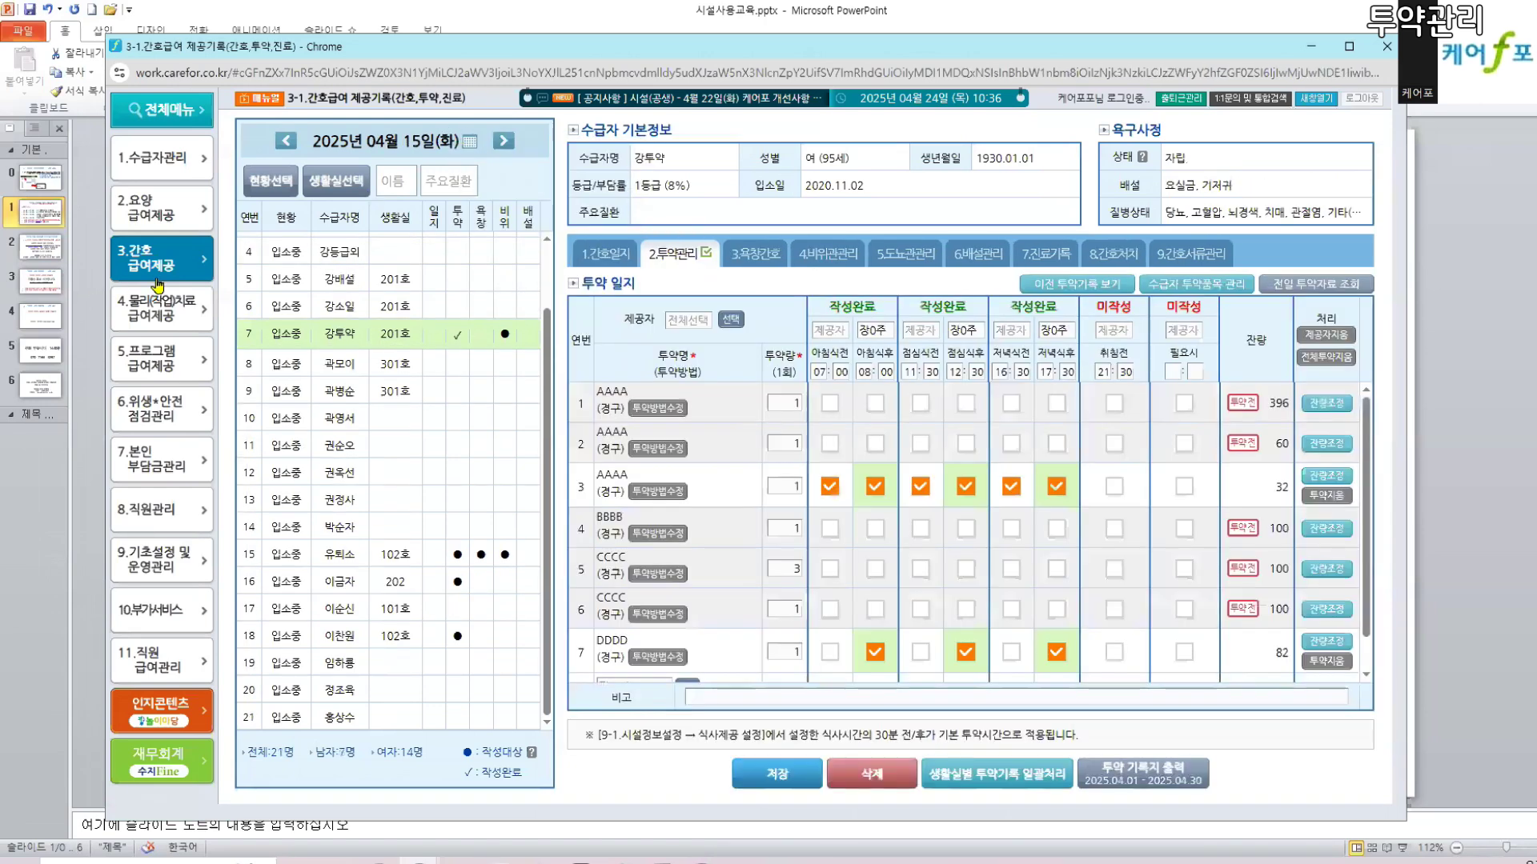
click(468, 144)
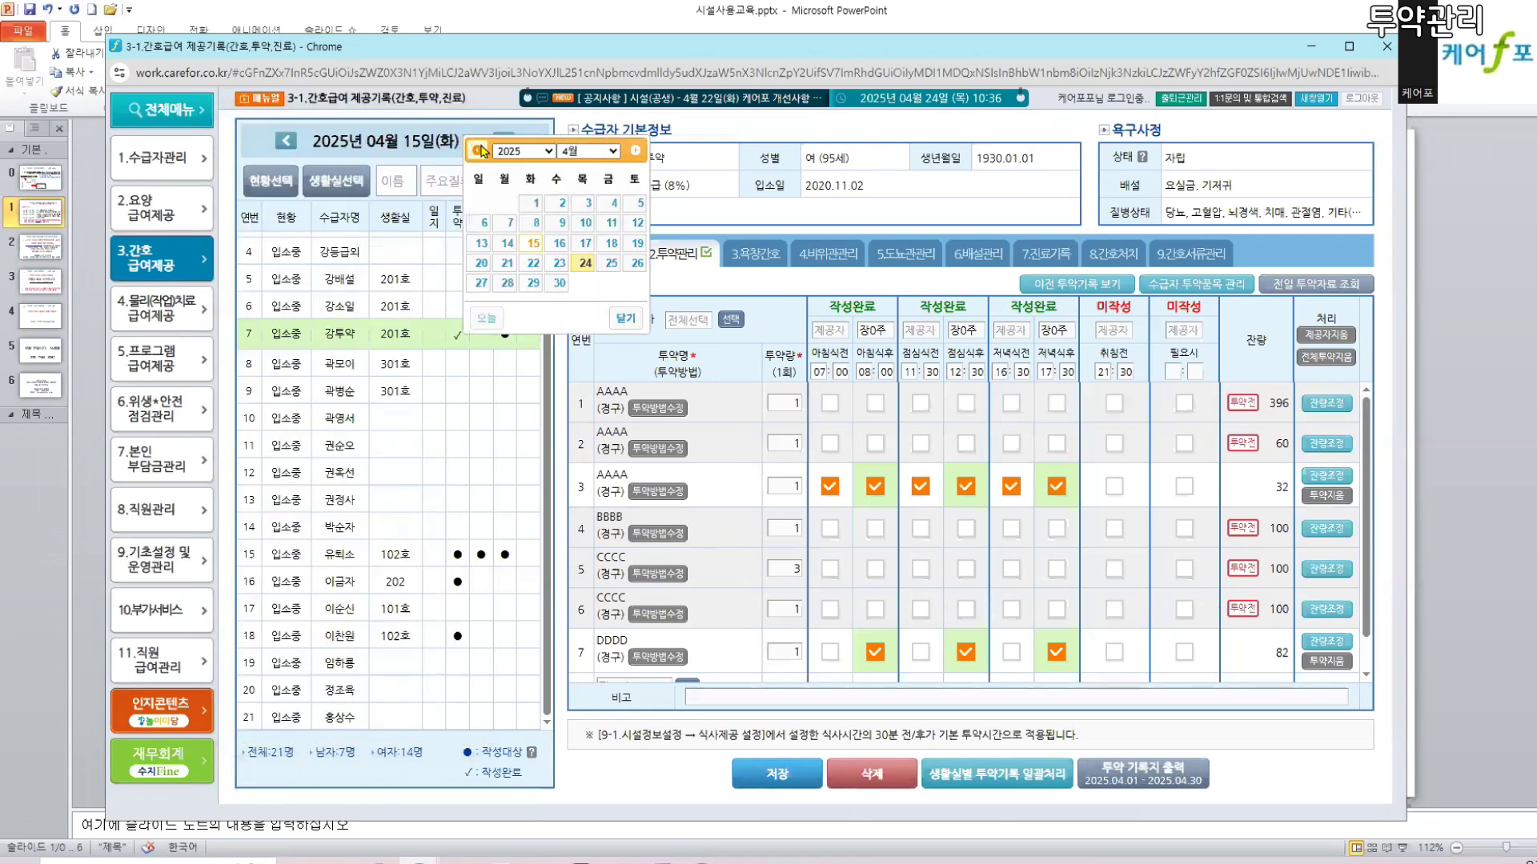
click(580, 263)
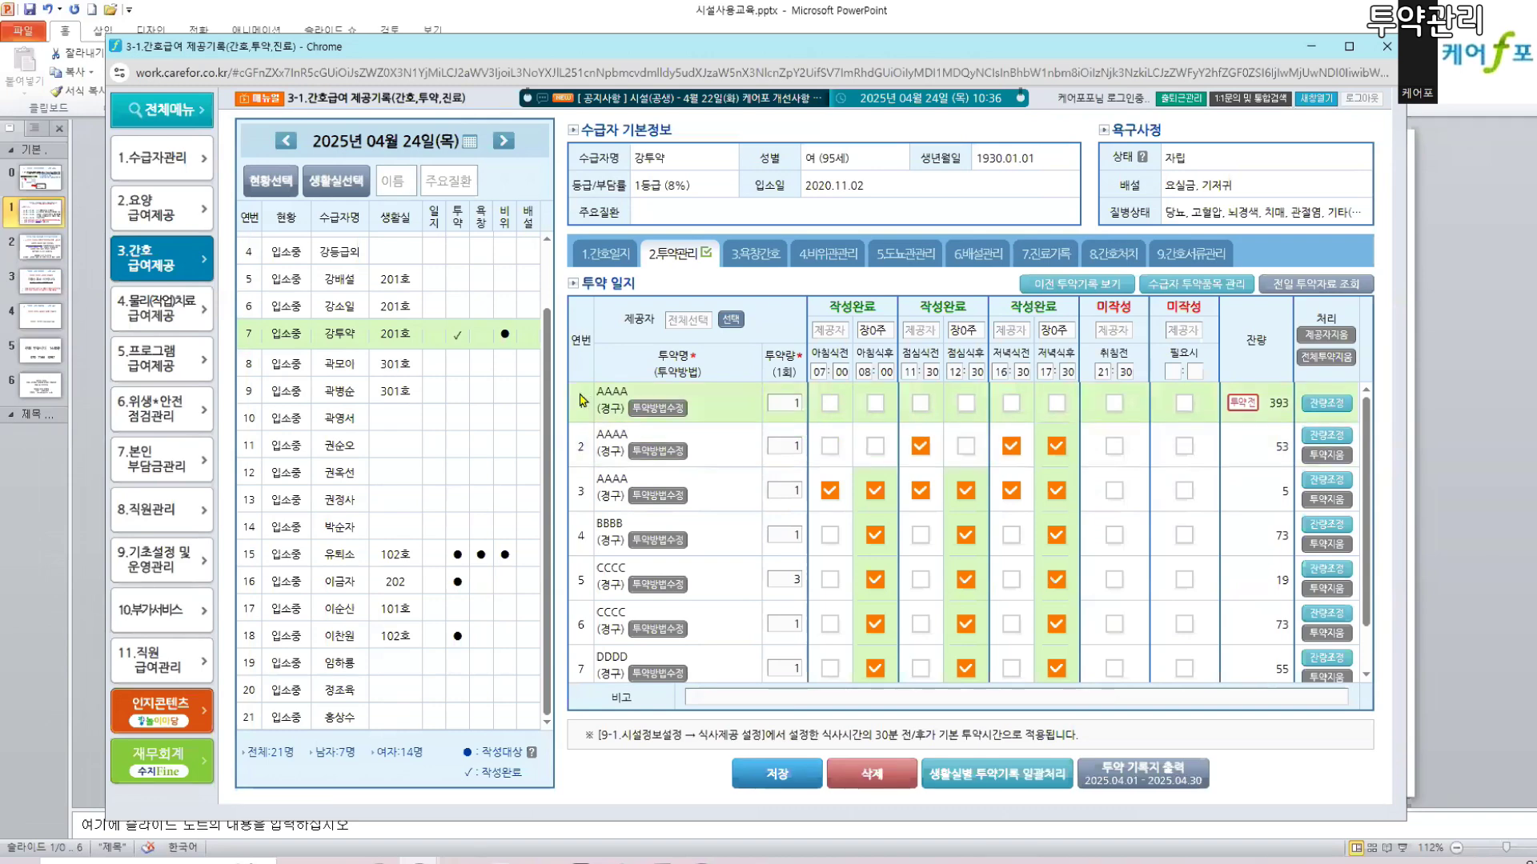
- Clear the 점심식전, 저녁식전 and 저녁식후 checks for the second AAAA entry and save the medication log
drag(591, 403, 716, 509)
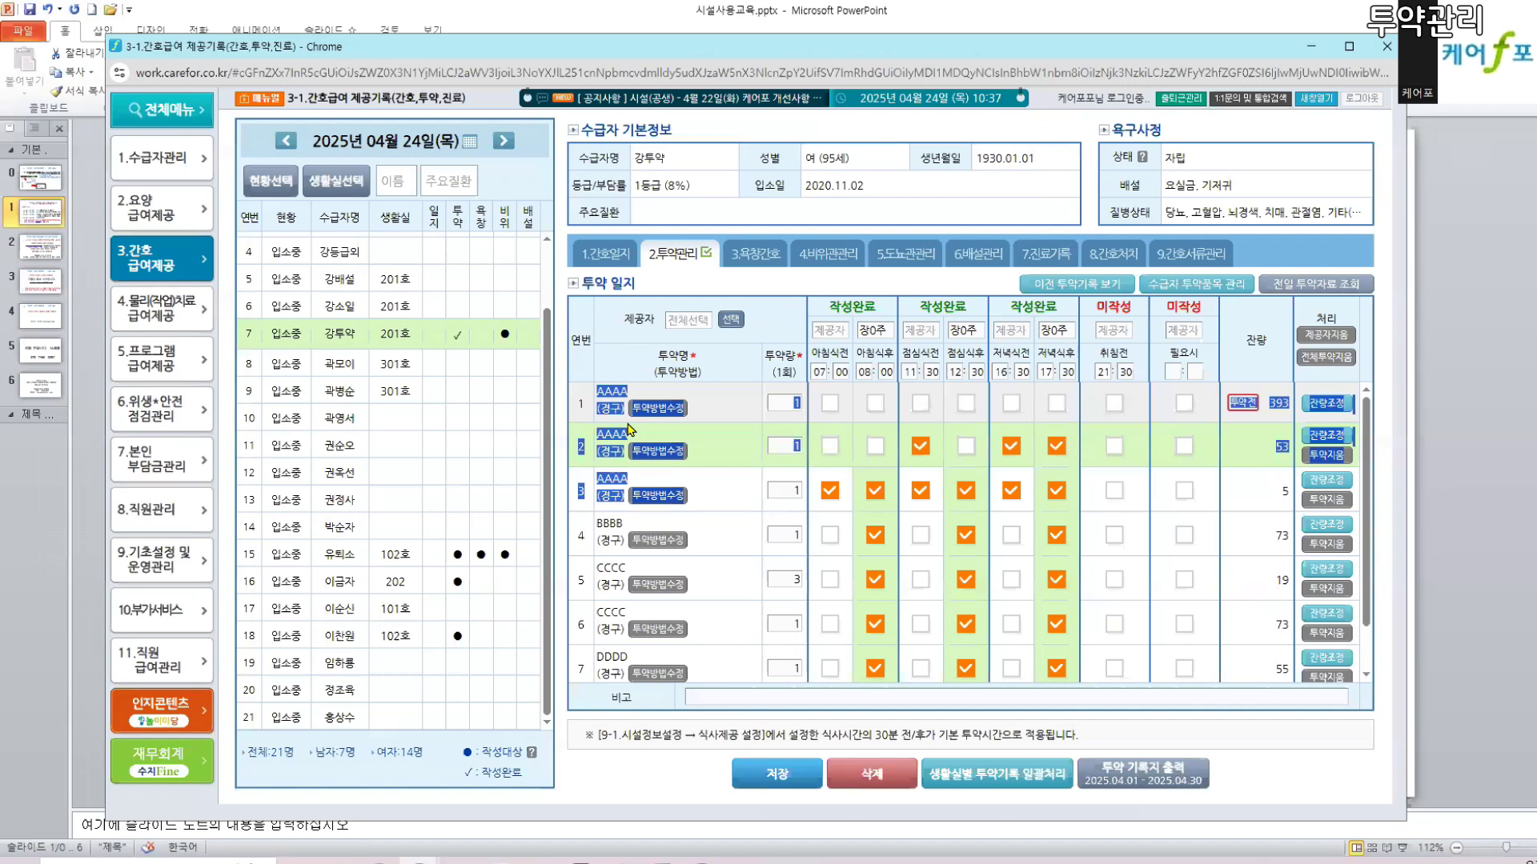
click(921, 446)
click(1011, 445)
click(1056, 446)
click(781, 774)
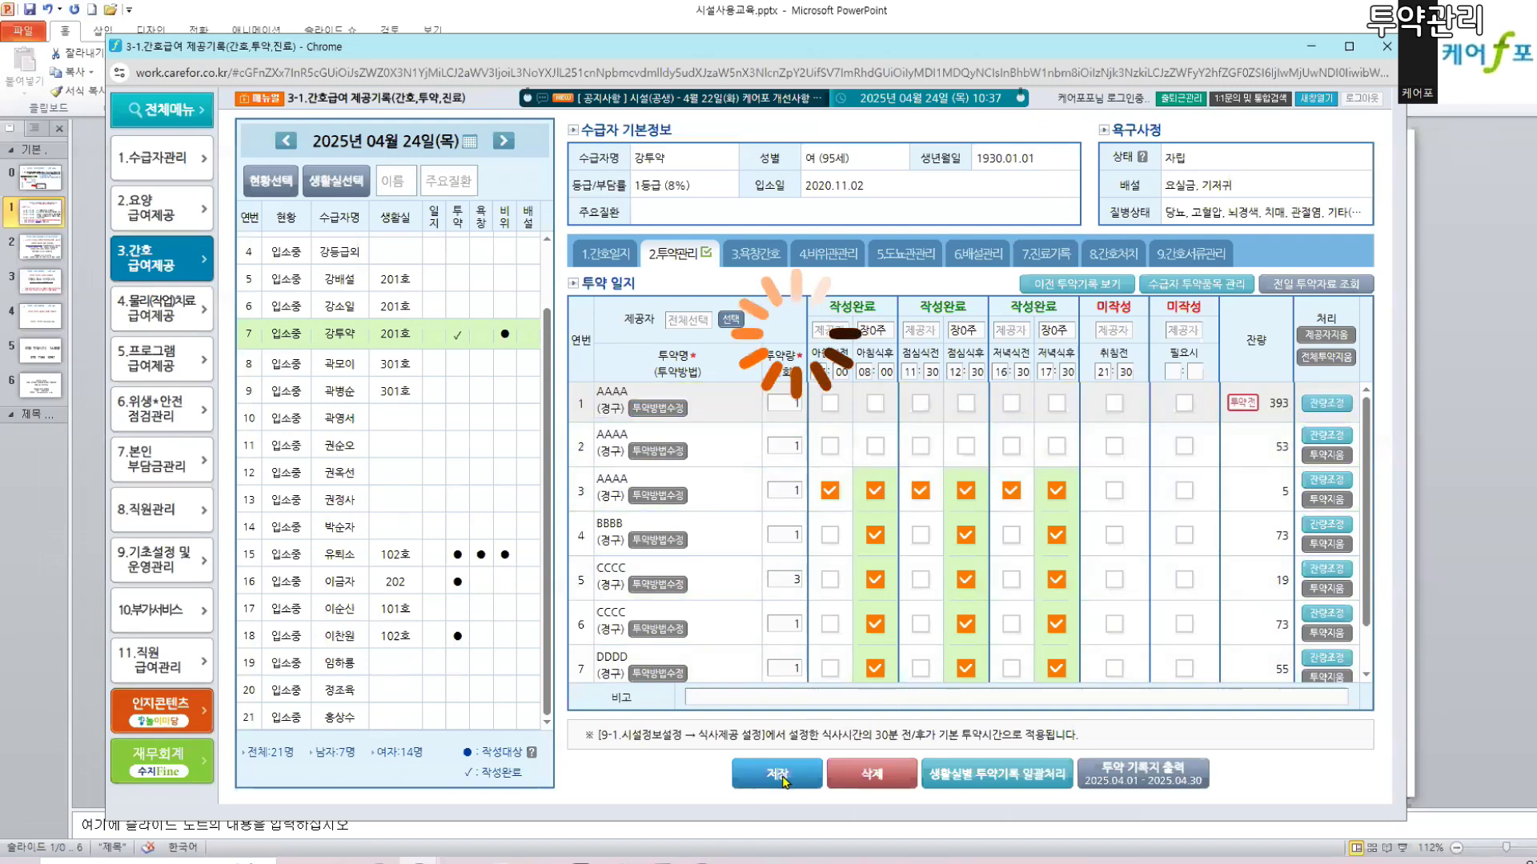
drag(595, 390, 615, 450)
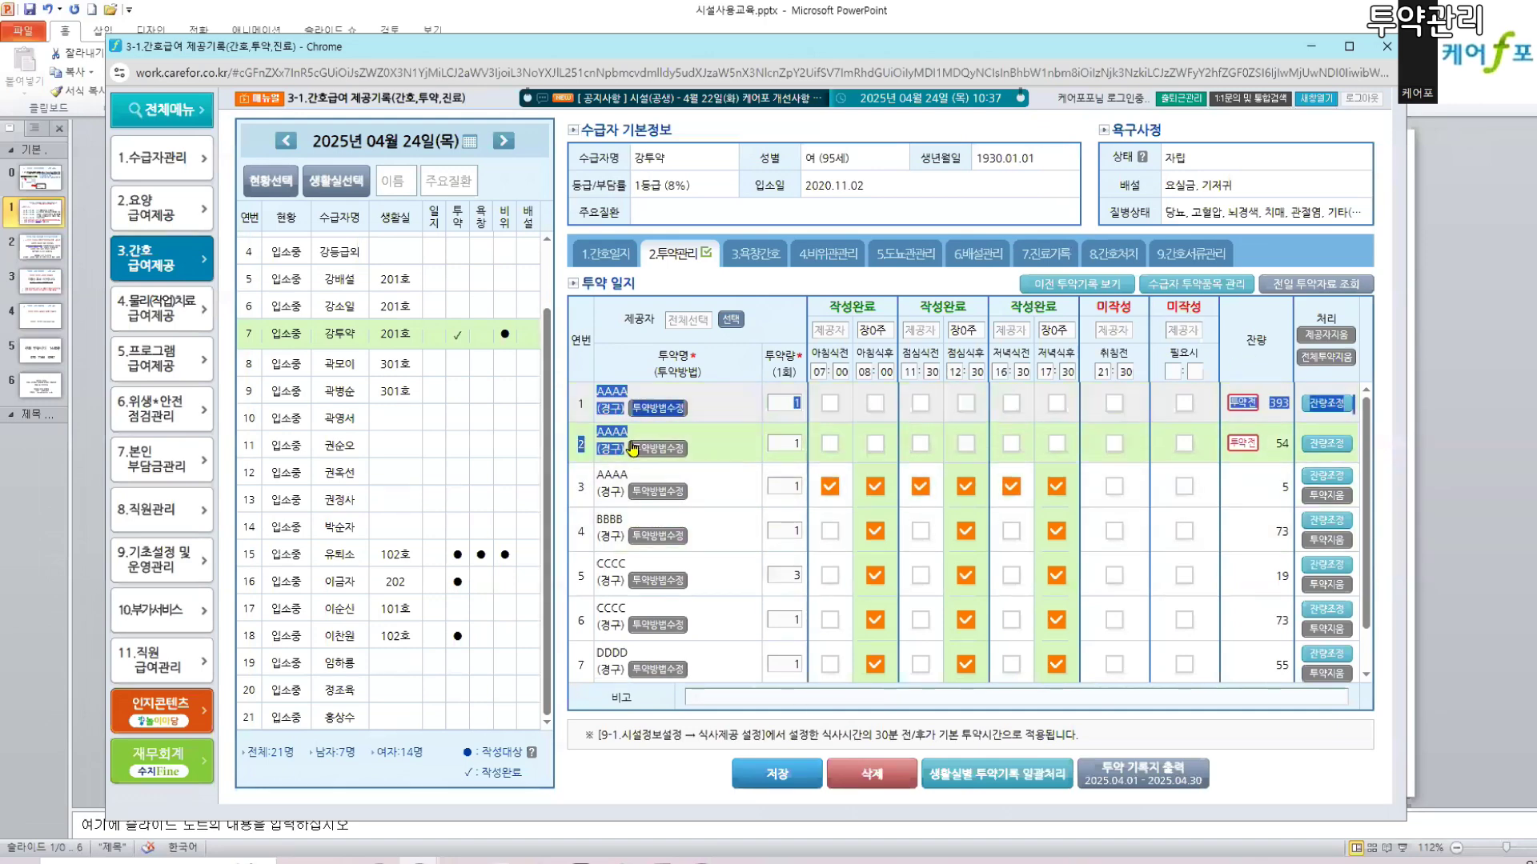
- Open 수급자 투약품목 관리 for the resident and review the AAAA medication items
click(1151, 296)
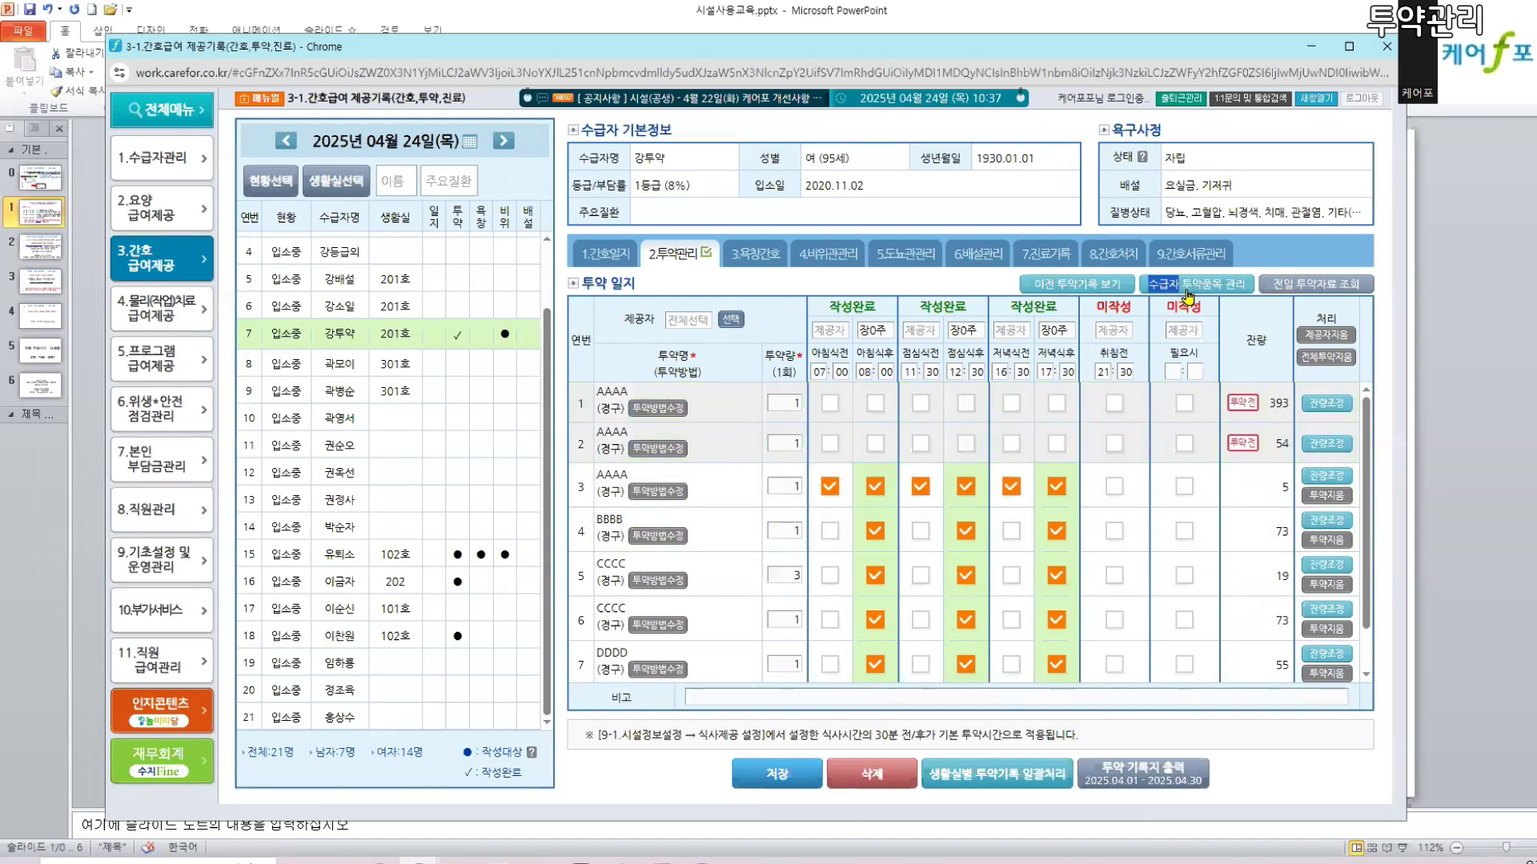
click(1243, 292)
drag(214, 340, 620, 400)
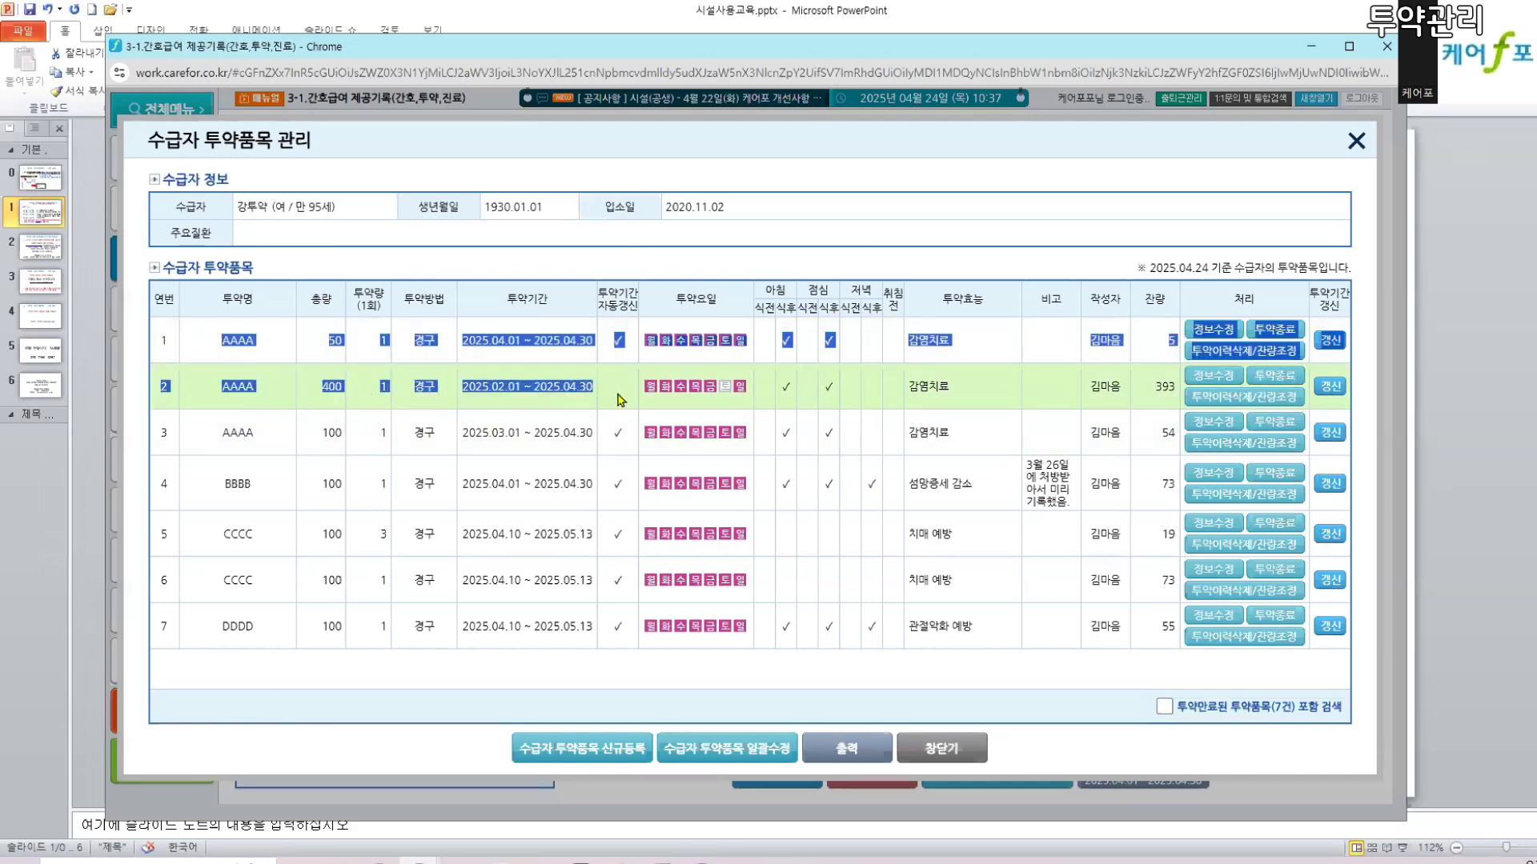
click(1200, 294)
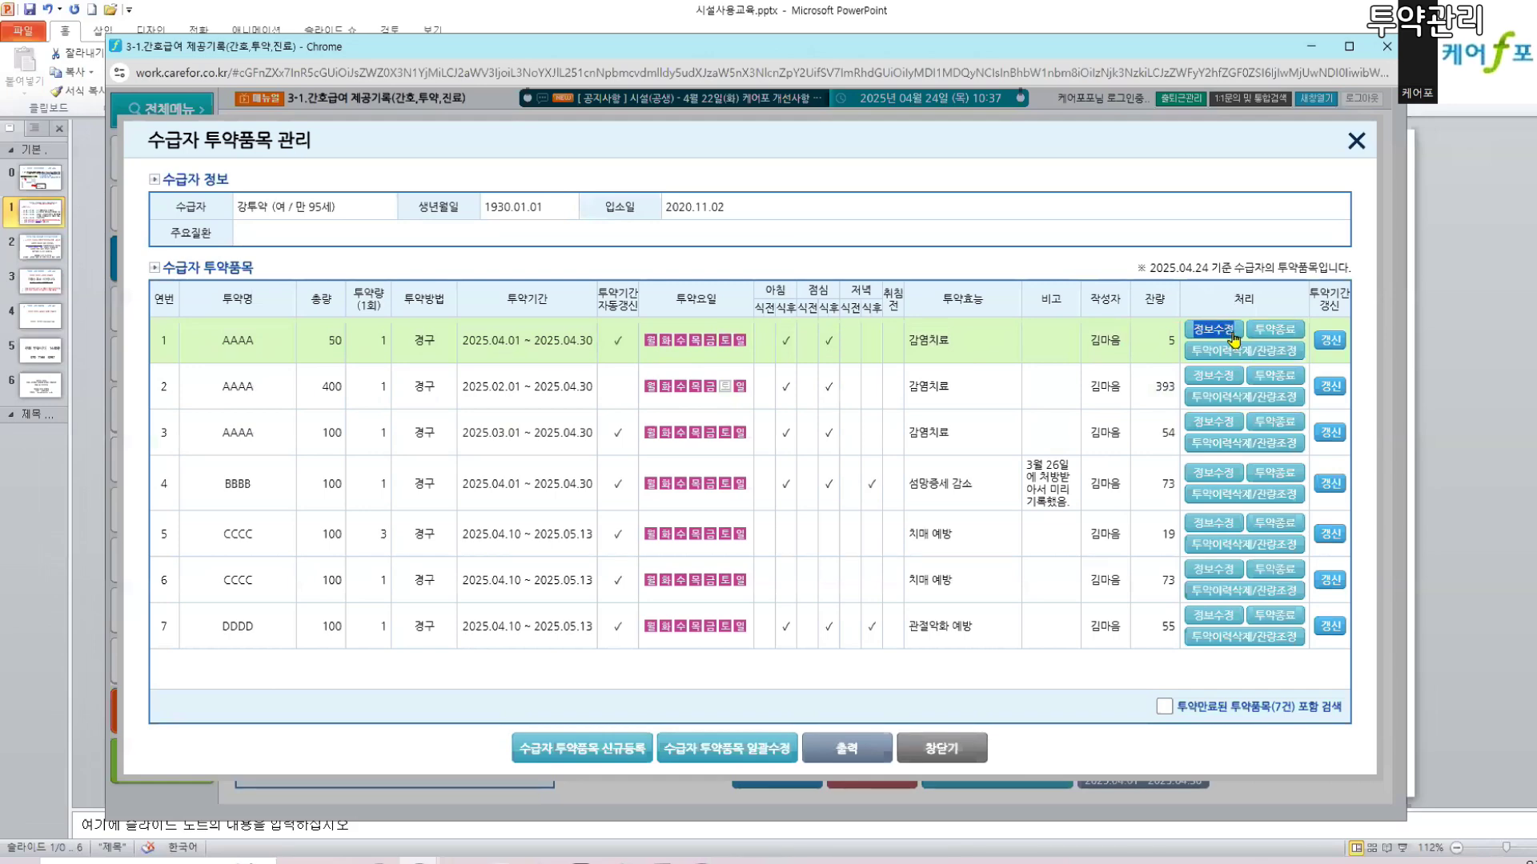
- Try to change the first AAAA item's medication period to 2025.04.01 ~ 2025.04.05, and close its edit form
click(1233, 331)
click(593, 490)
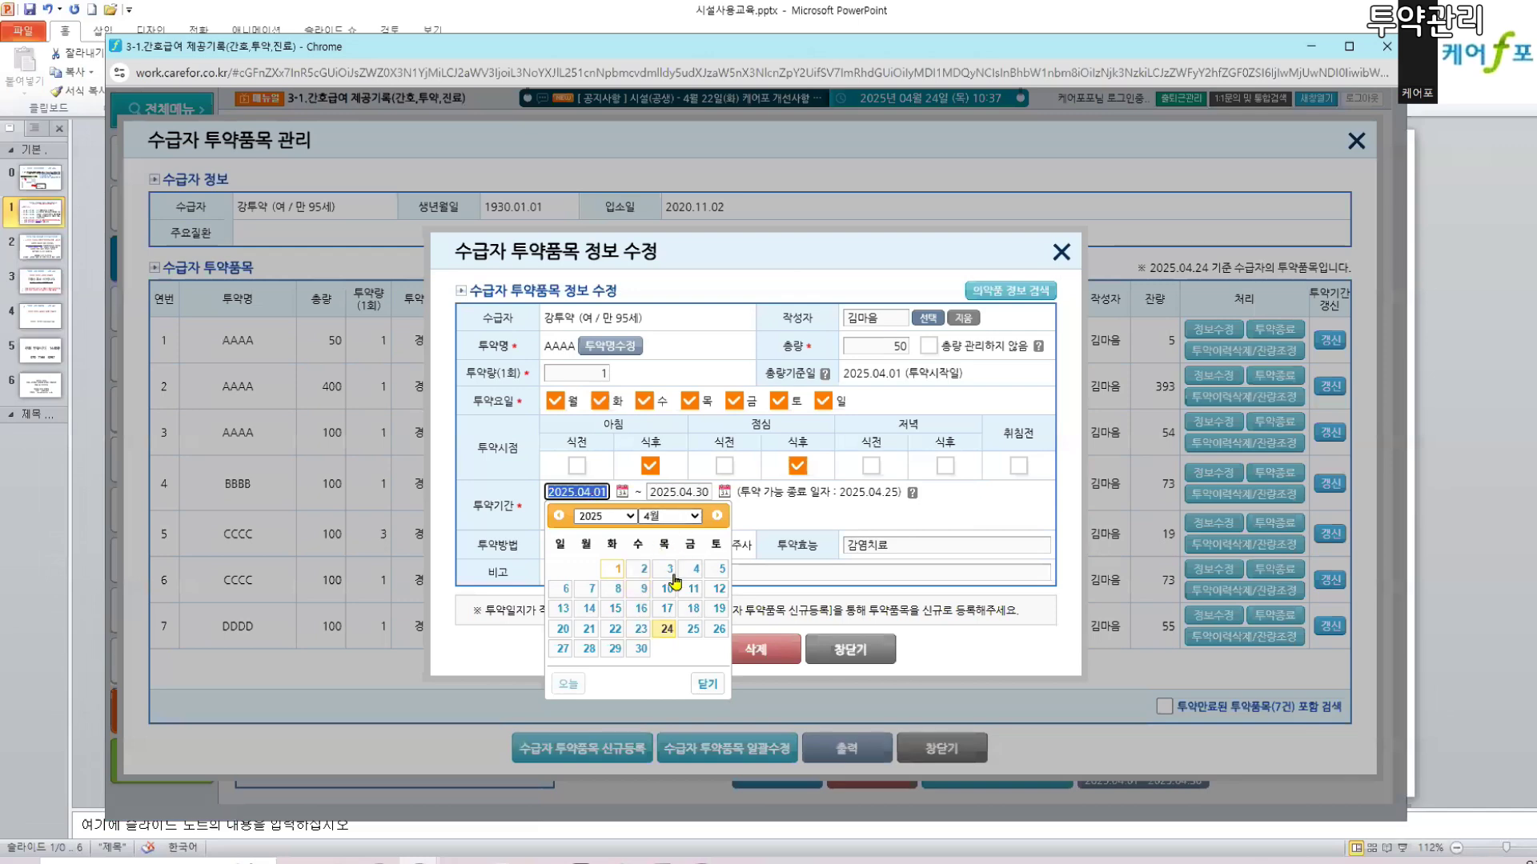
click(716, 571)
click(589, 493)
click(612, 570)
click(693, 492)
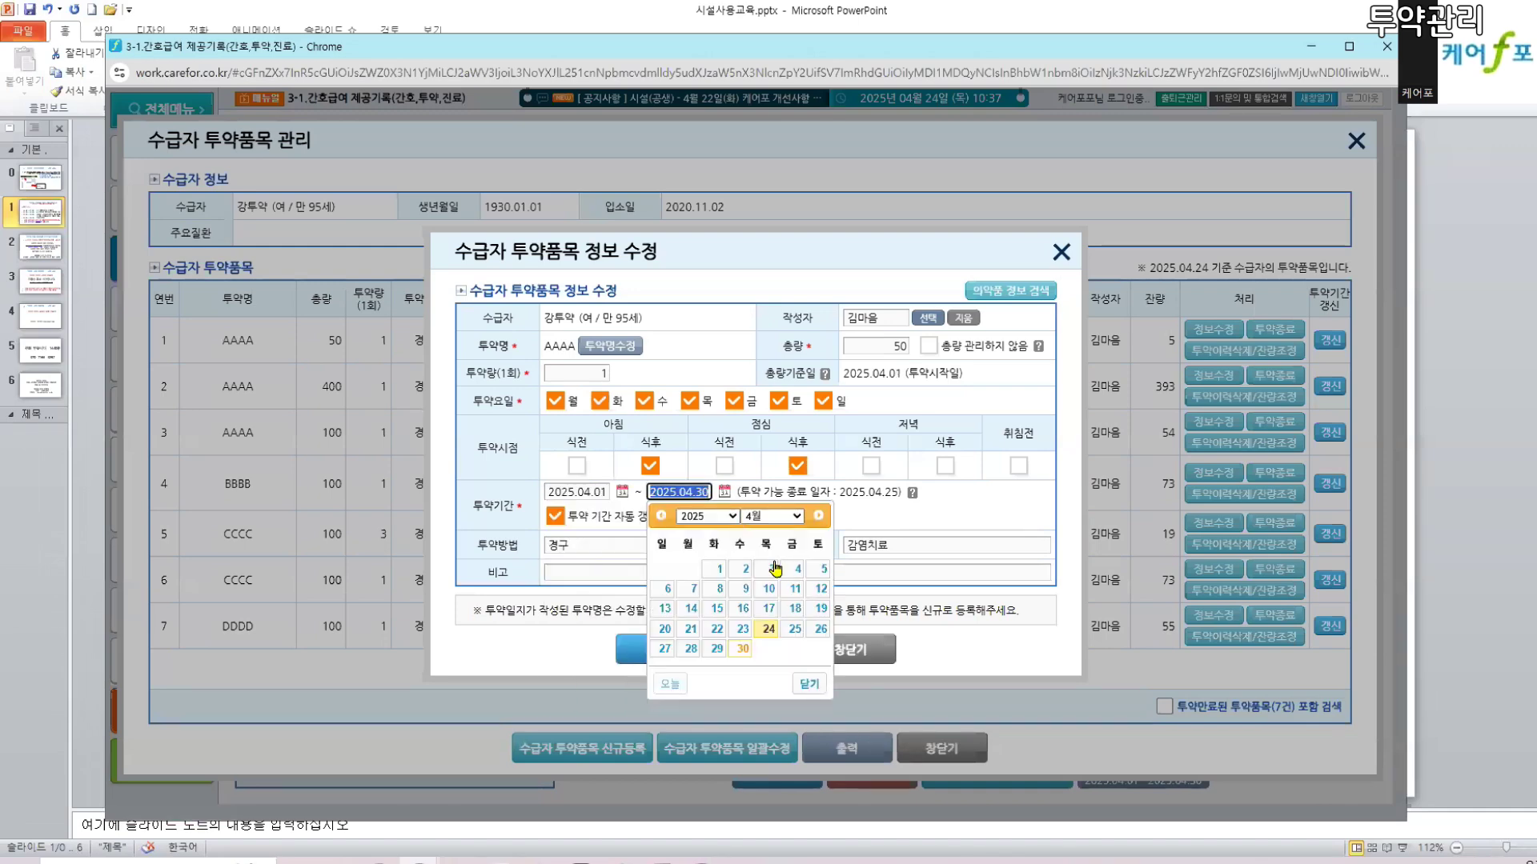
click(823, 569)
click(664, 652)
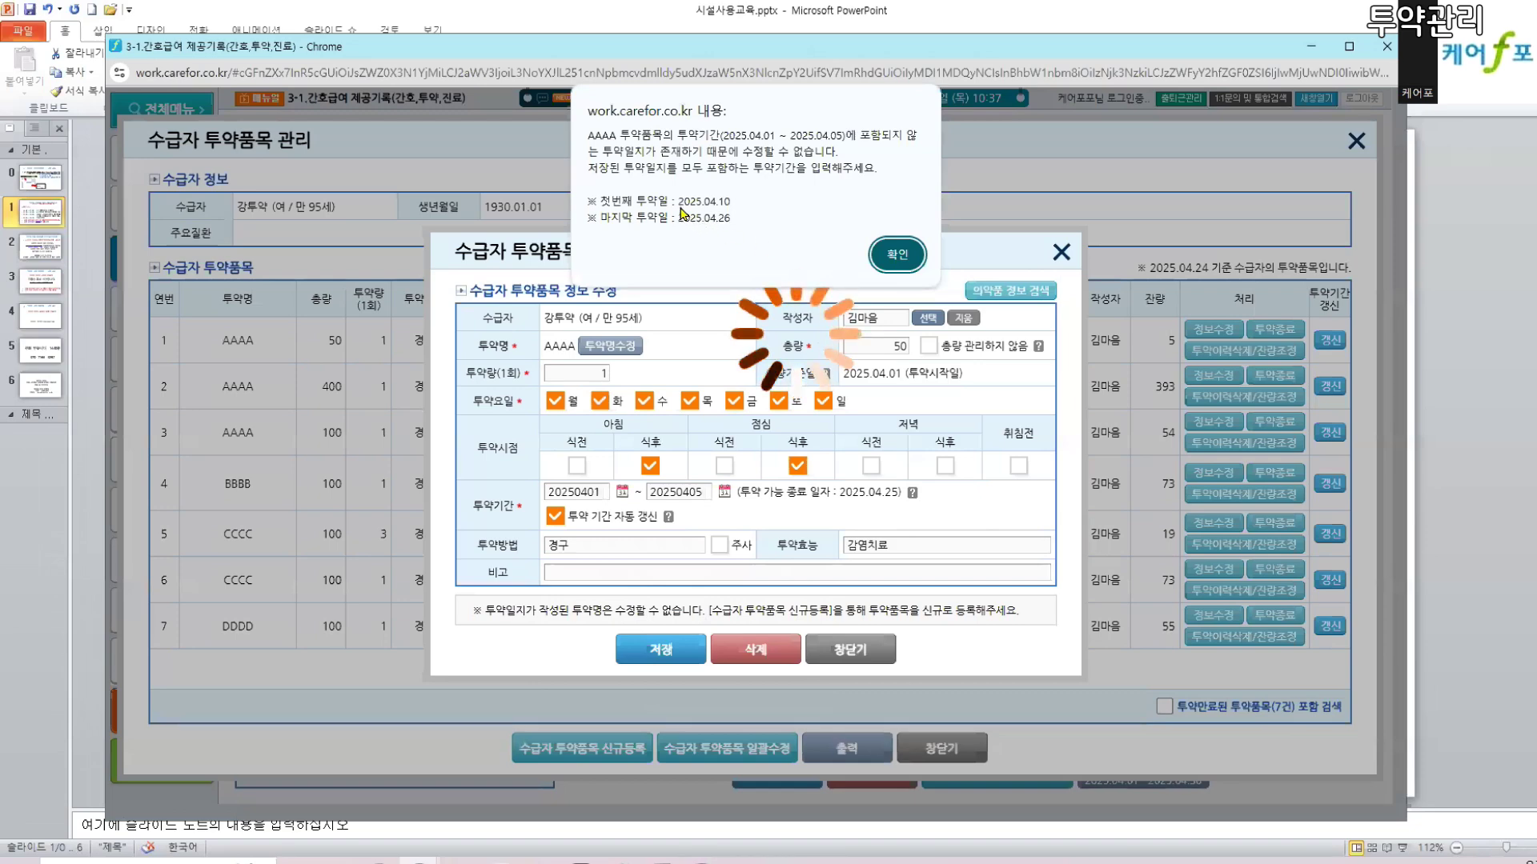
click(895, 258)
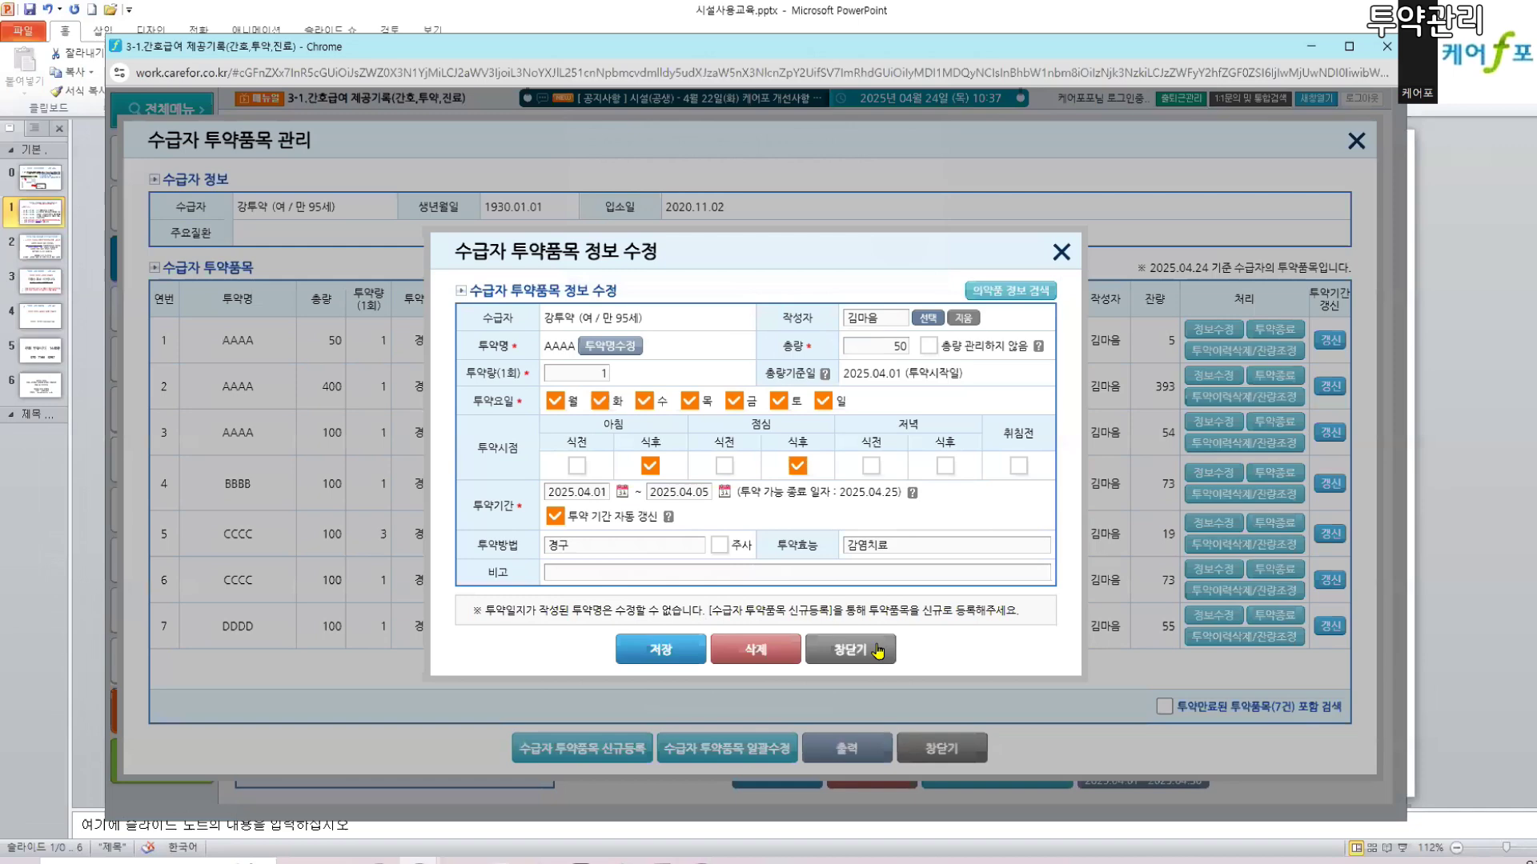
click(878, 650)
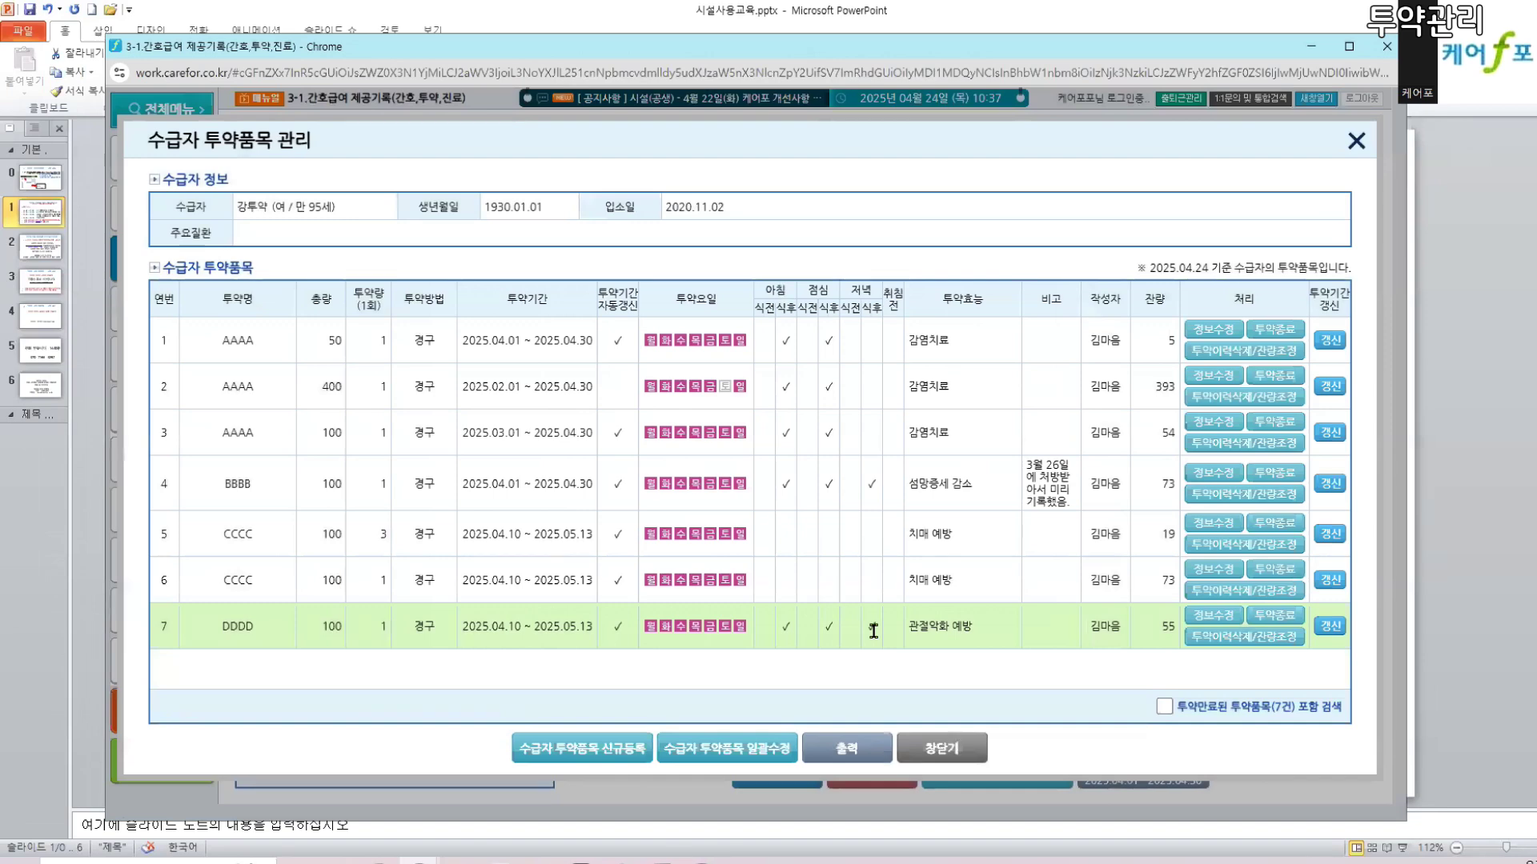
- Delete the first AAAA item's medication history entries for 2025.04.10, 2025.04.11 and 2025.04.12 in 투약이력삭제/잔량조정
drag(1193, 358, 1254, 357)
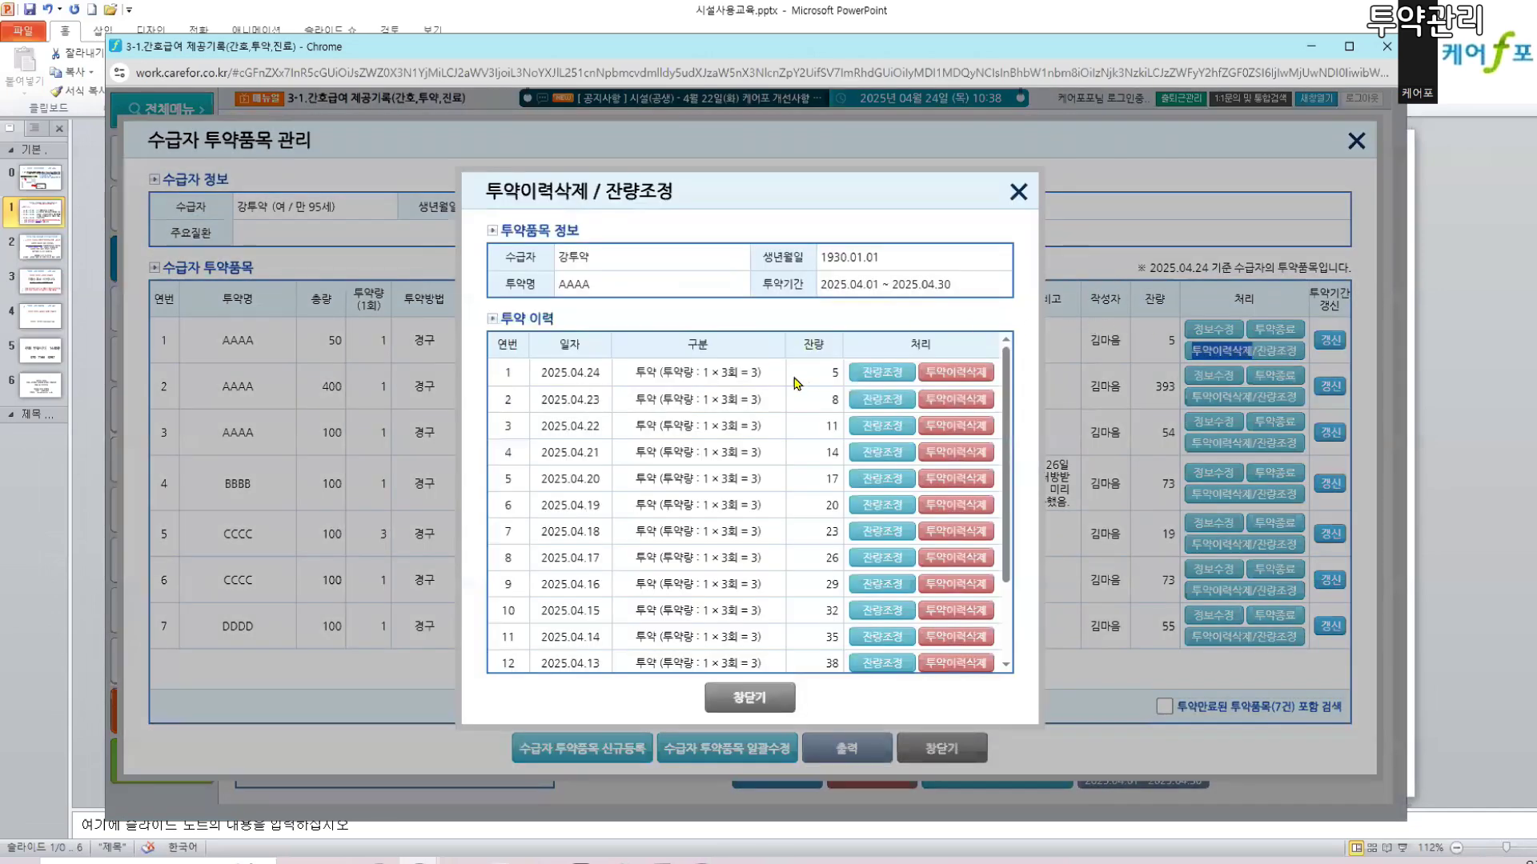
scroll(761, 616, down, 2)
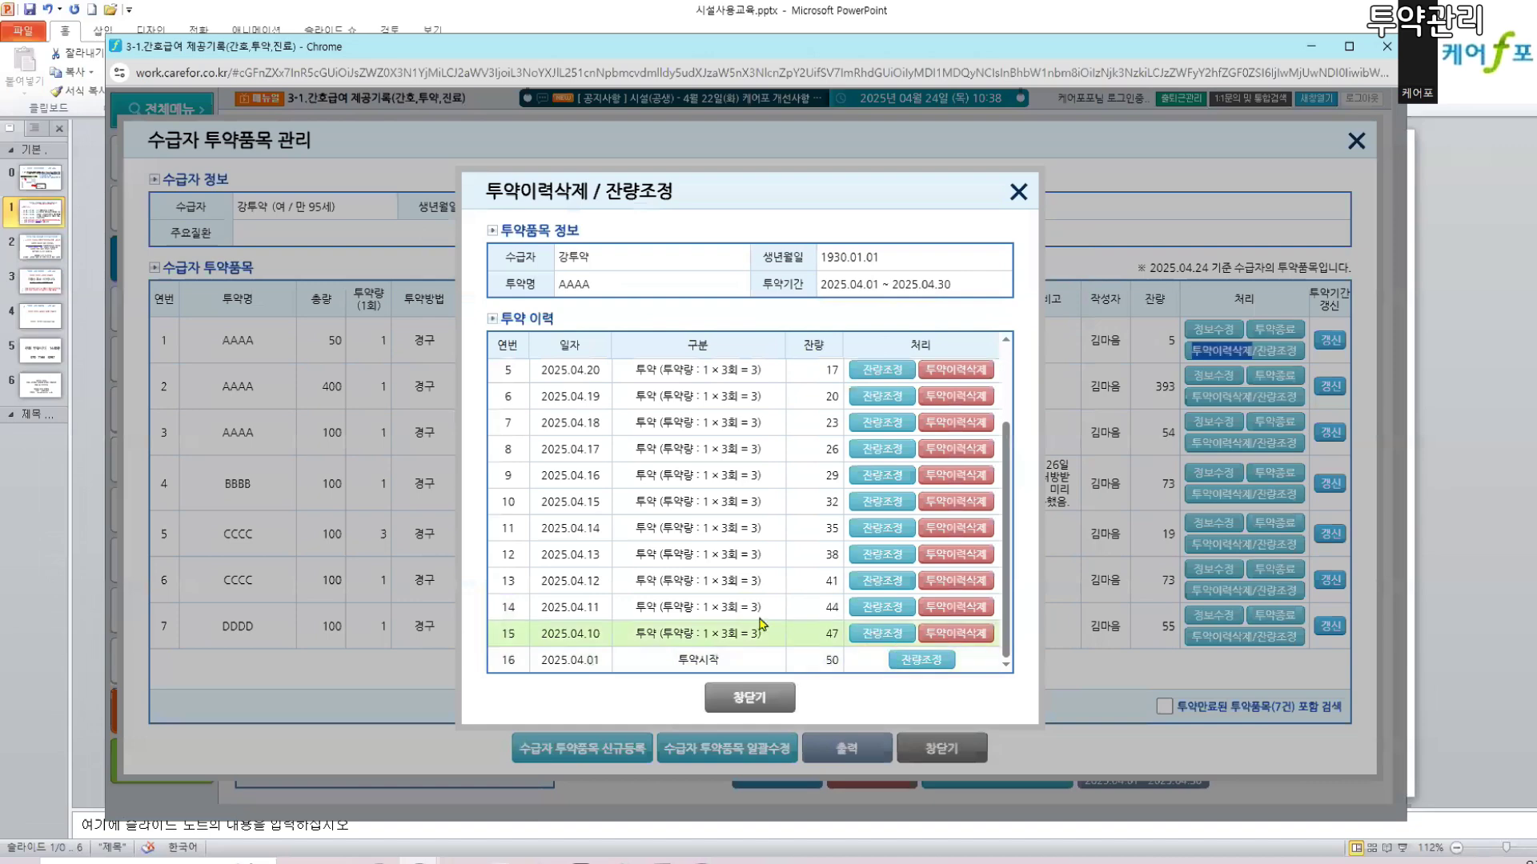
click(923, 634)
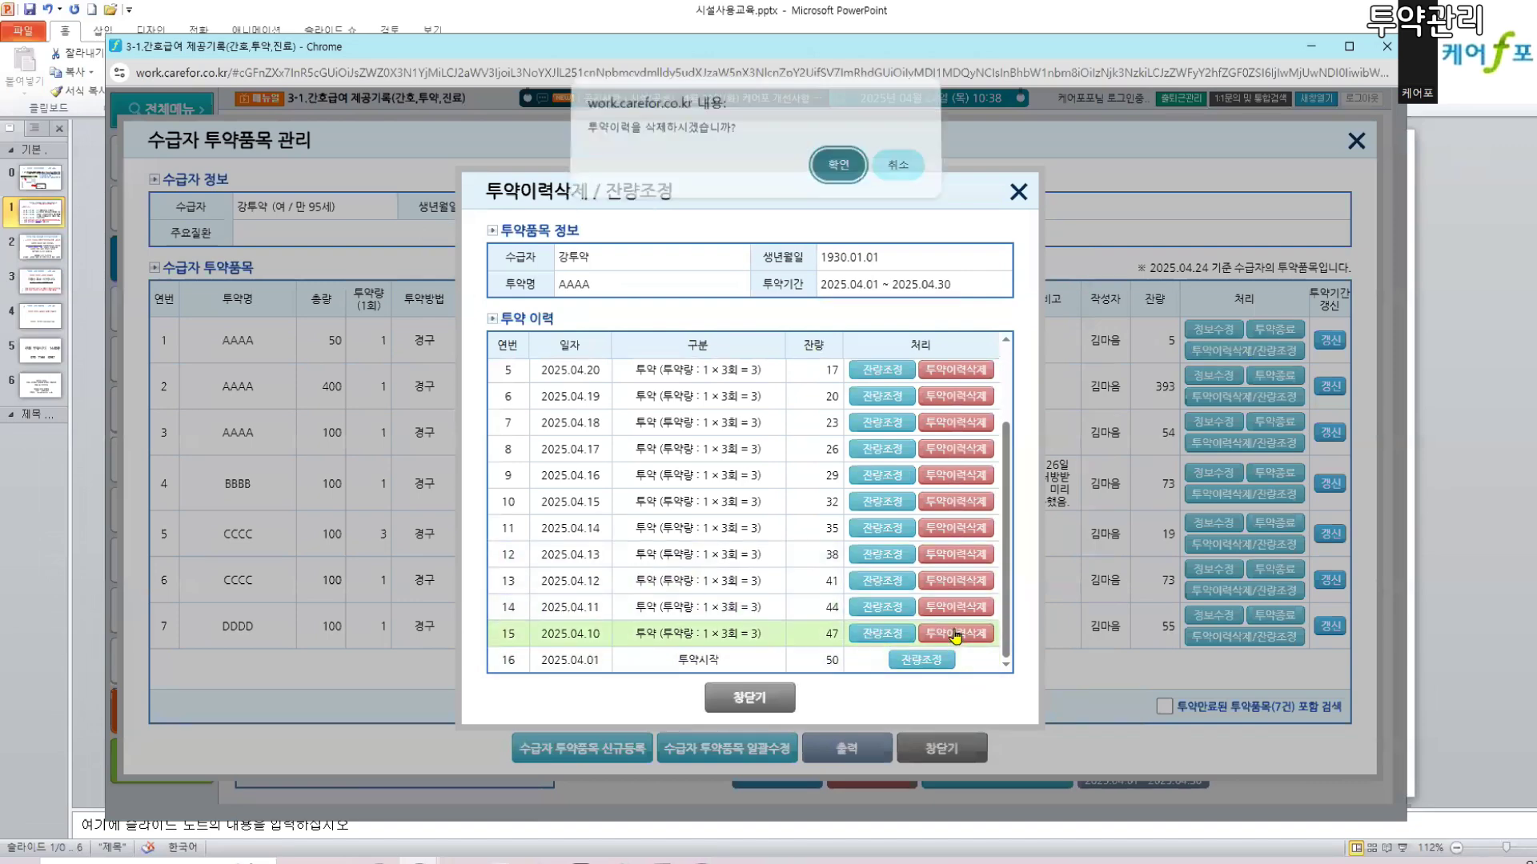
click(838, 177)
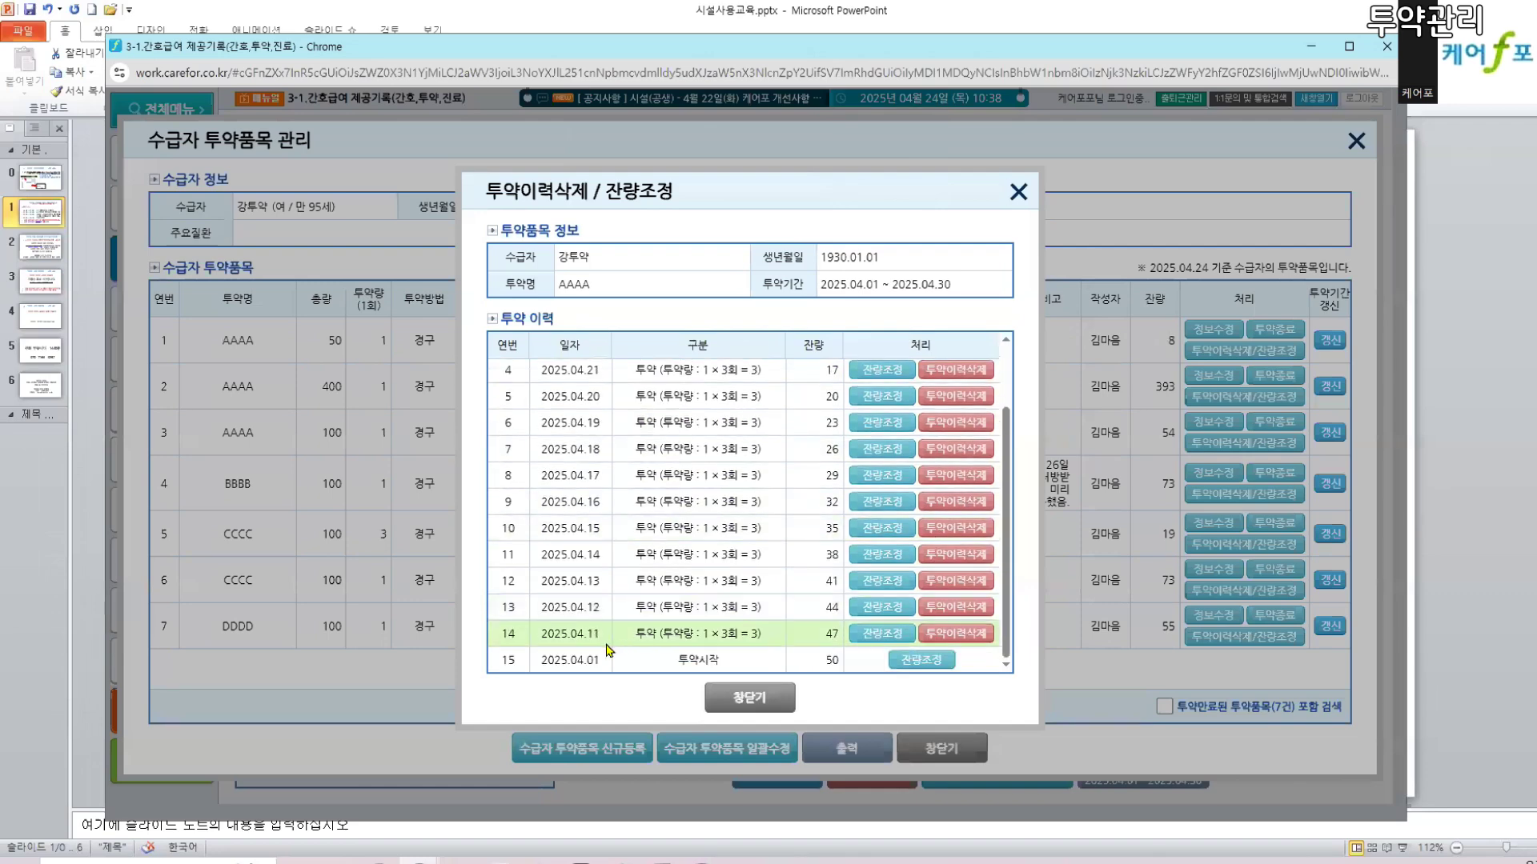
click(932, 633)
key(Return)
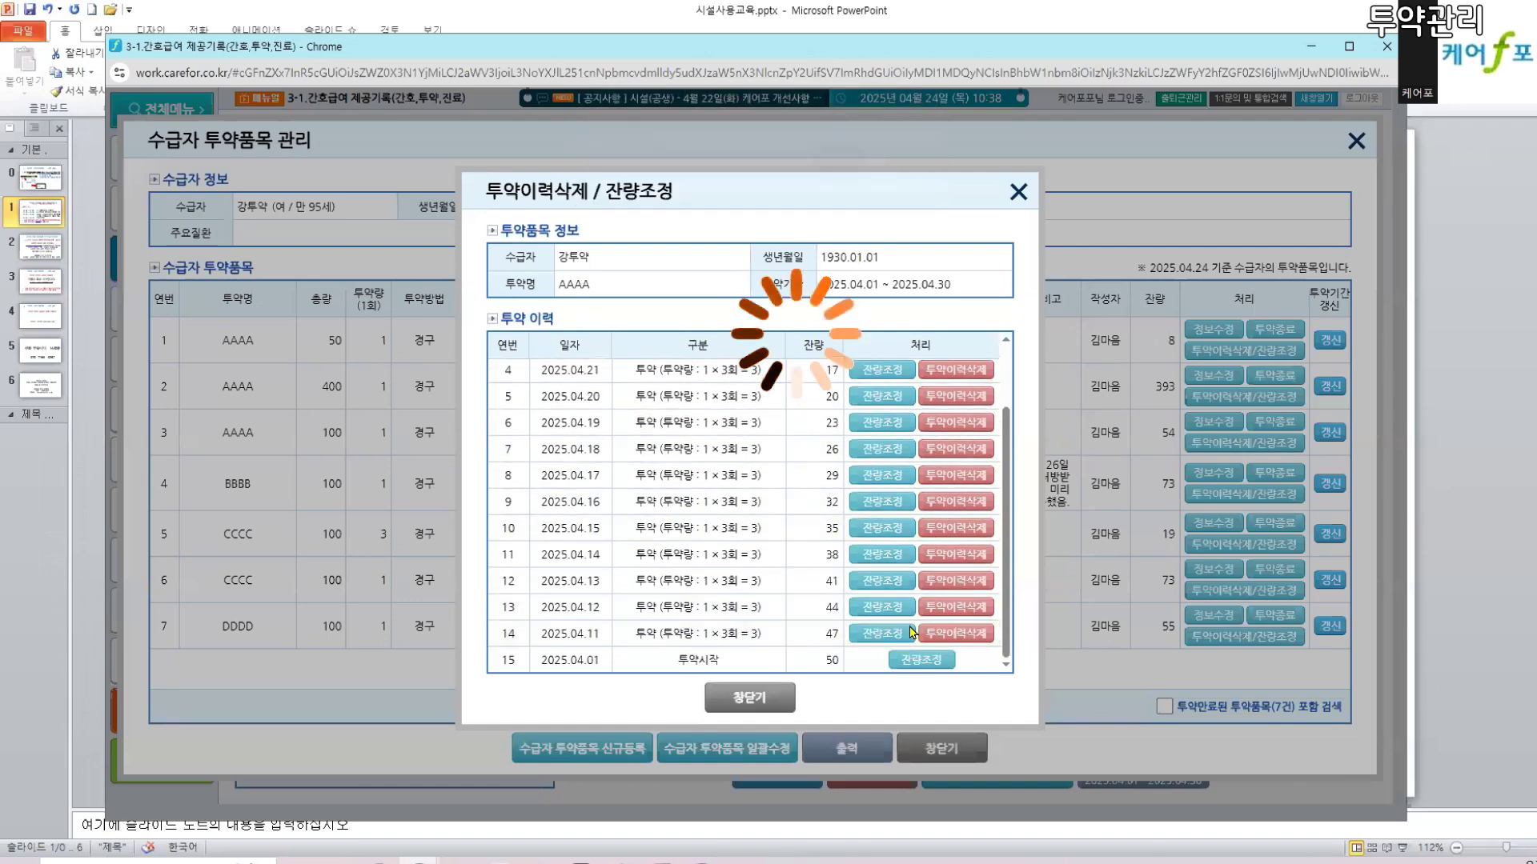
click(961, 633)
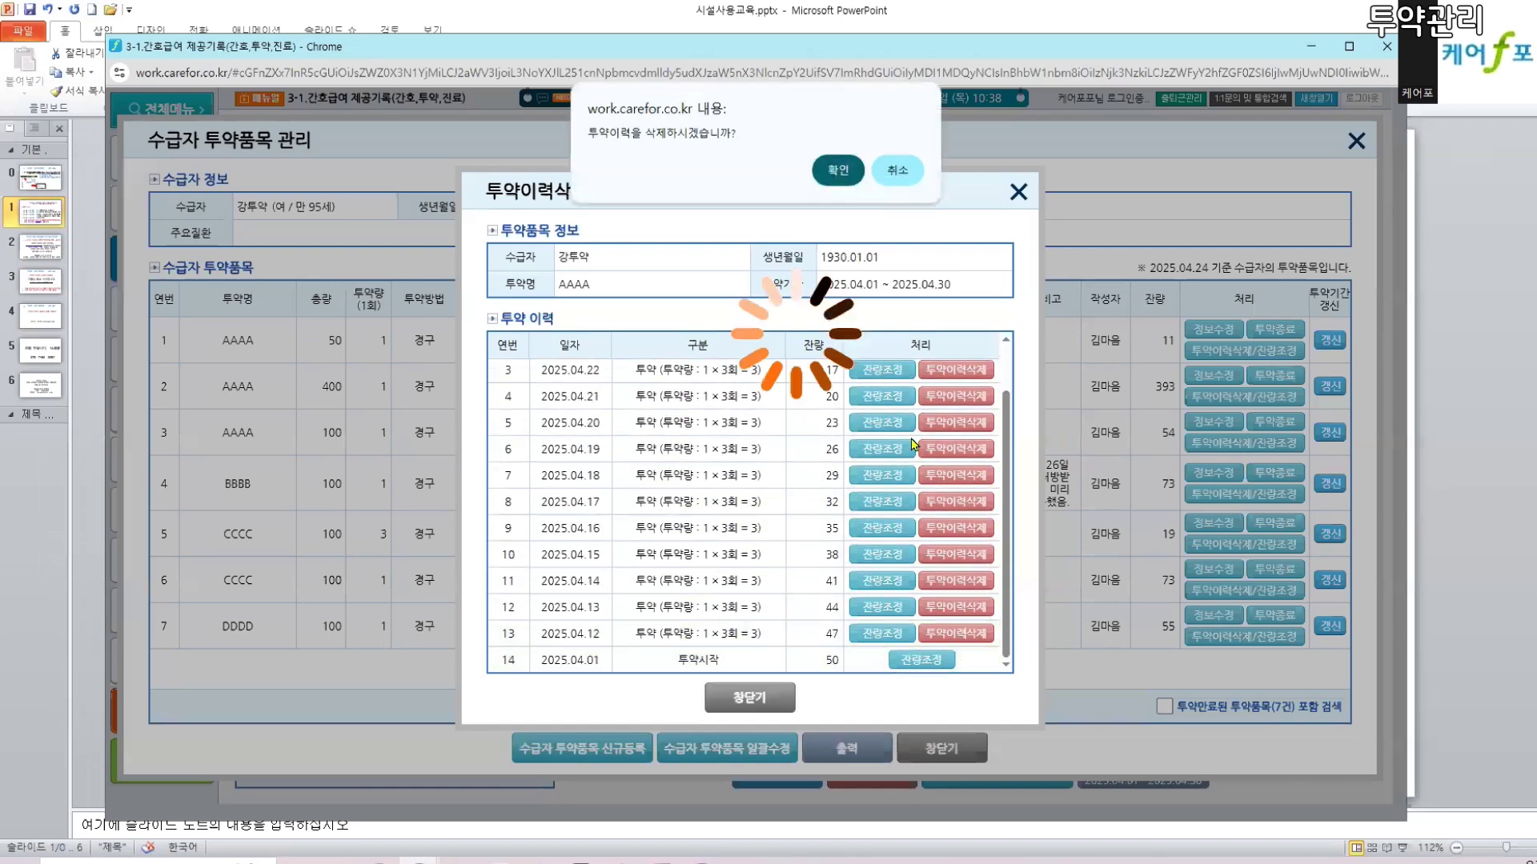
key(Return)
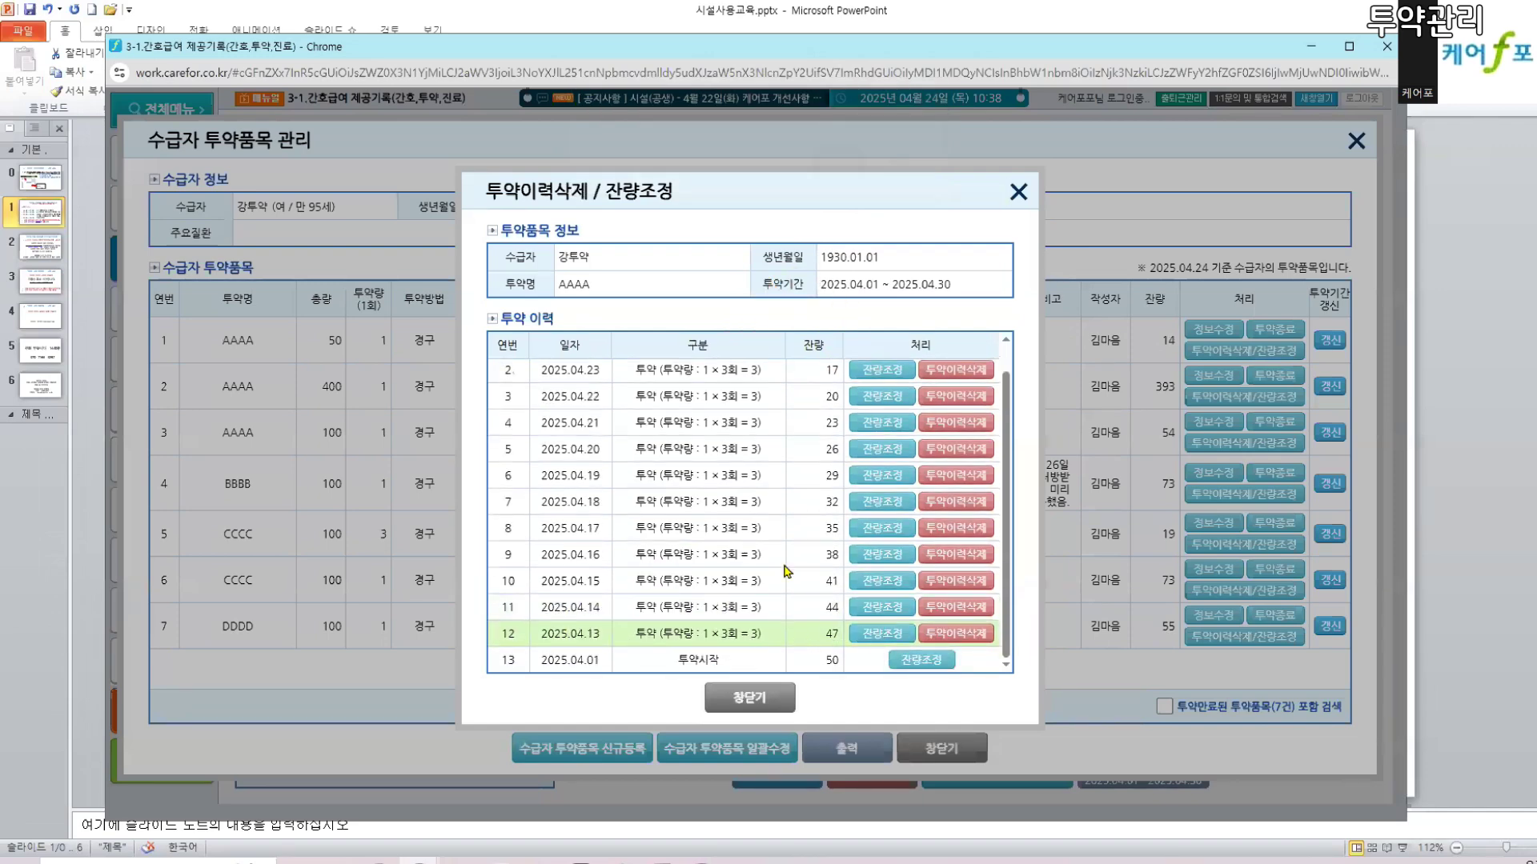
- In the other Carefor window, check the same resident's medication logs for 10 and 11 April 2025
drag(571, 48, 588, 50)
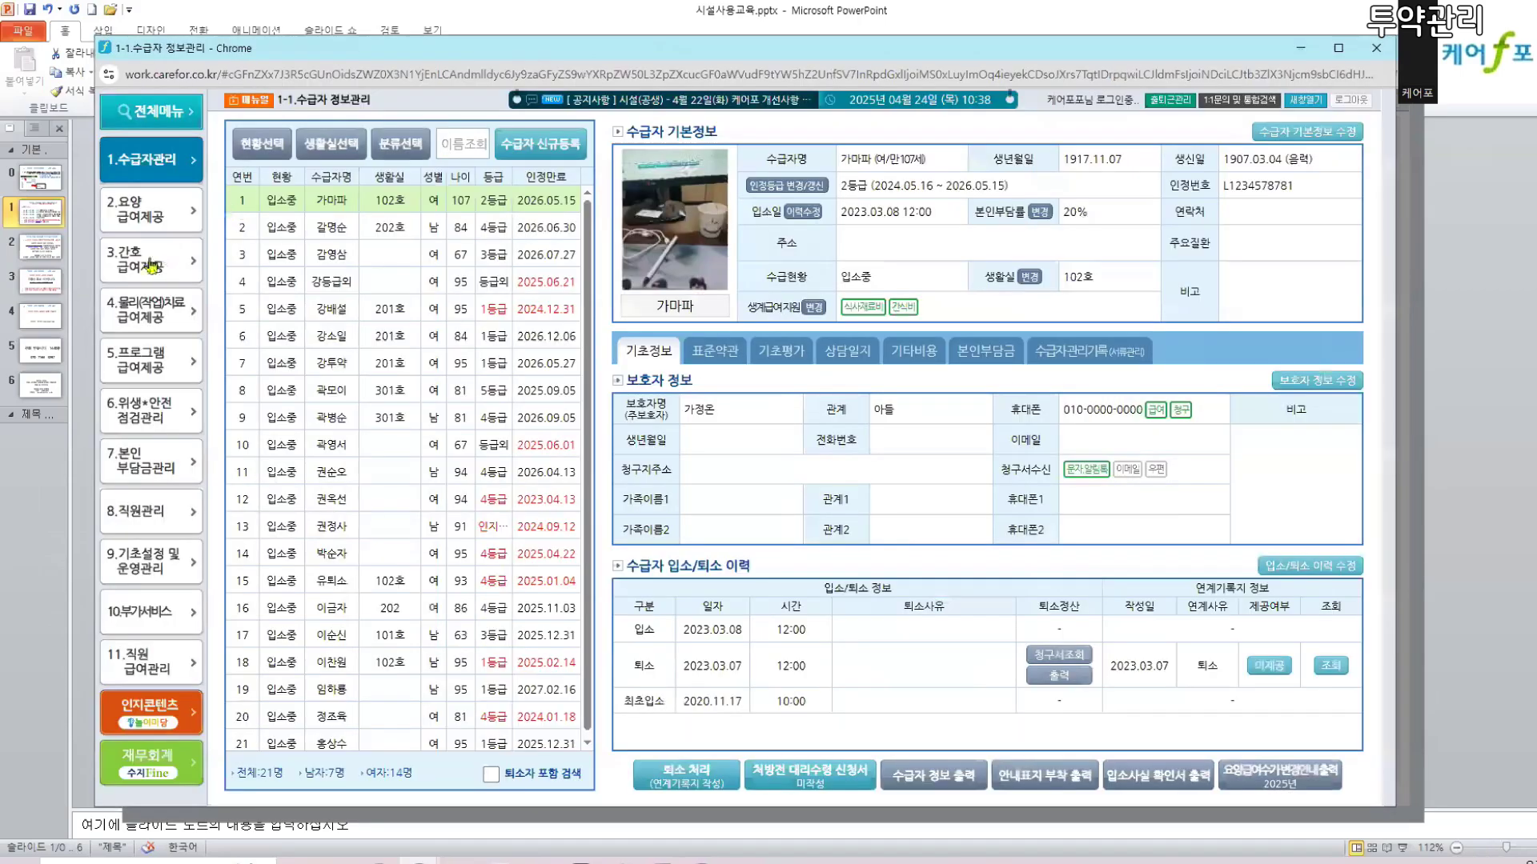
click(152, 264)
click(314, 163)
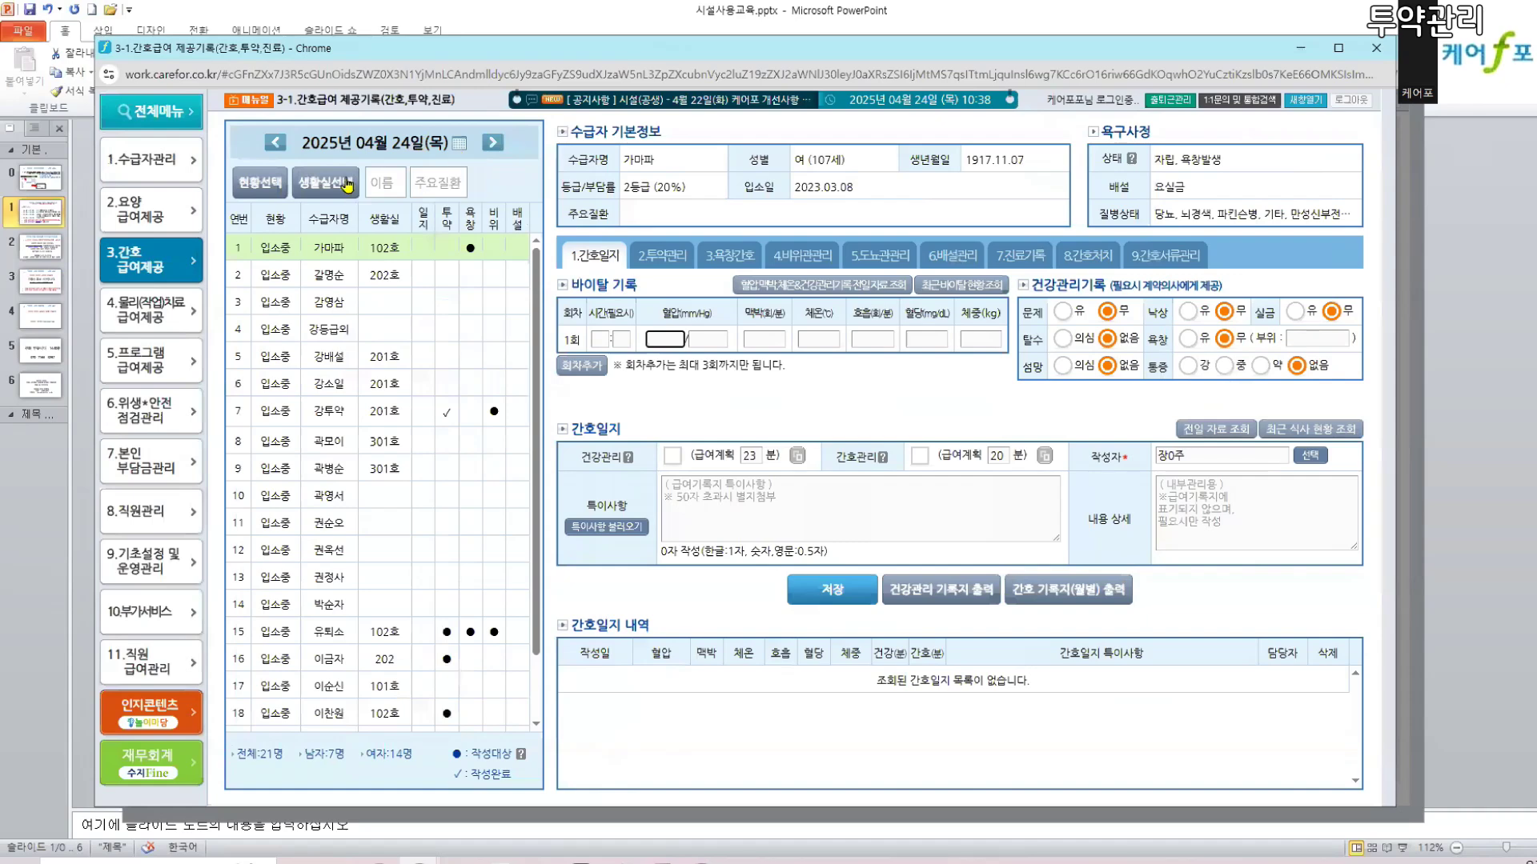
click(459, 143)
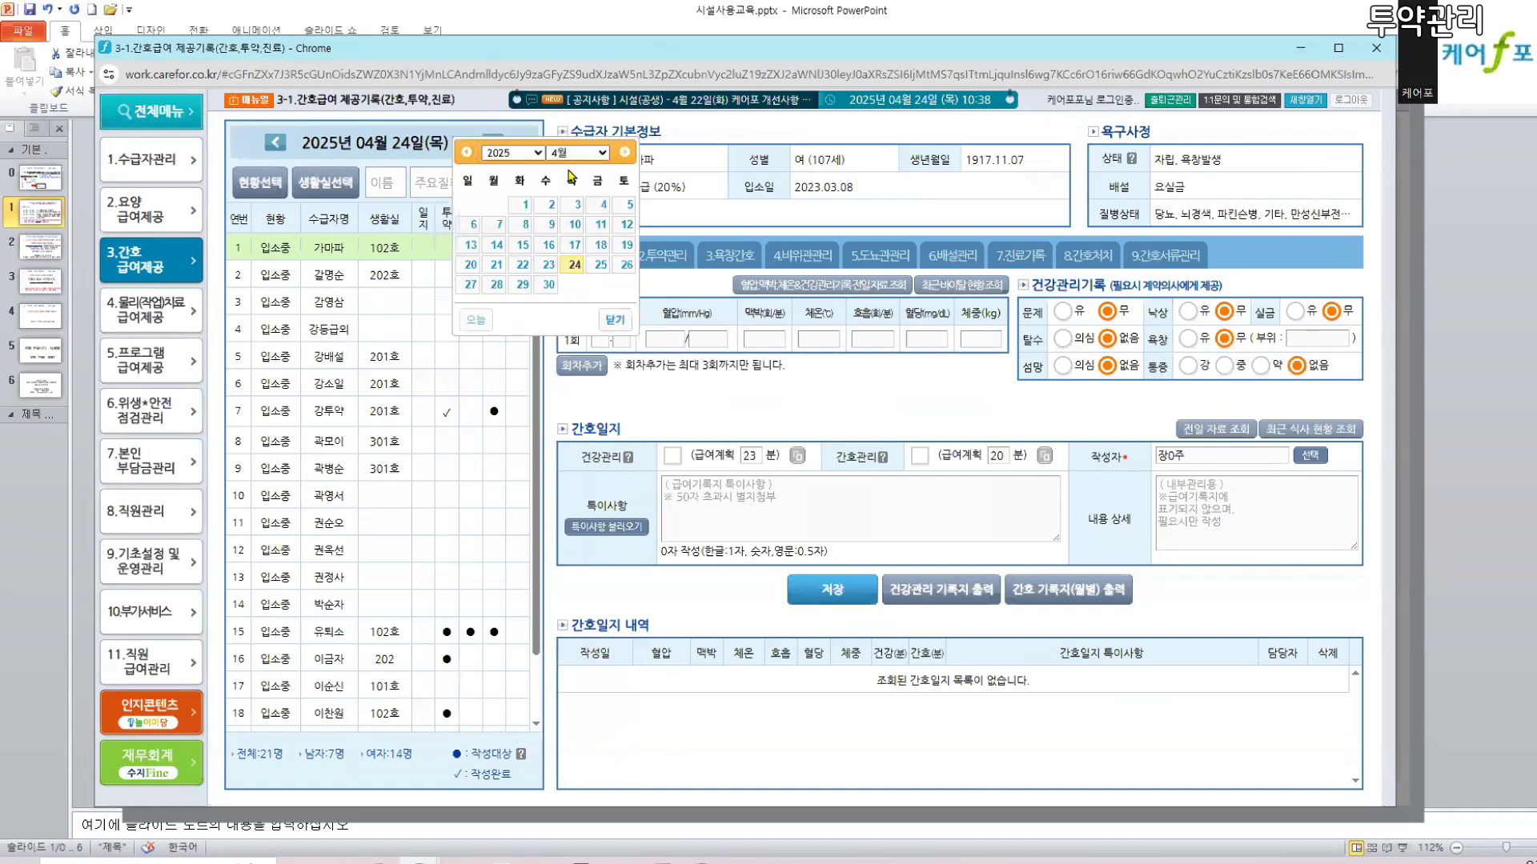
click(574, 224)
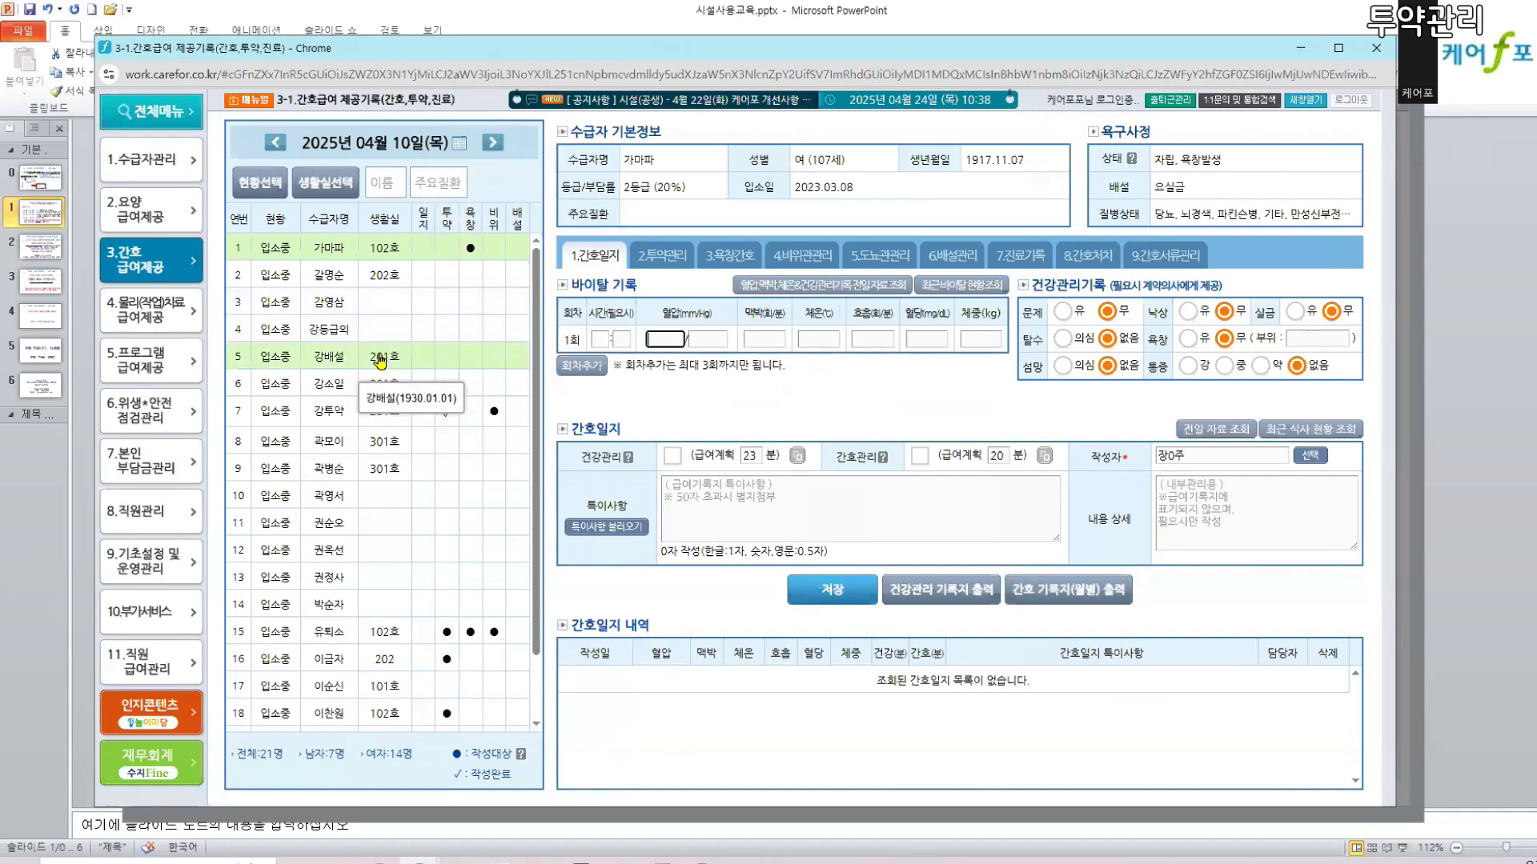
click(377, 416)
click(662, 256)
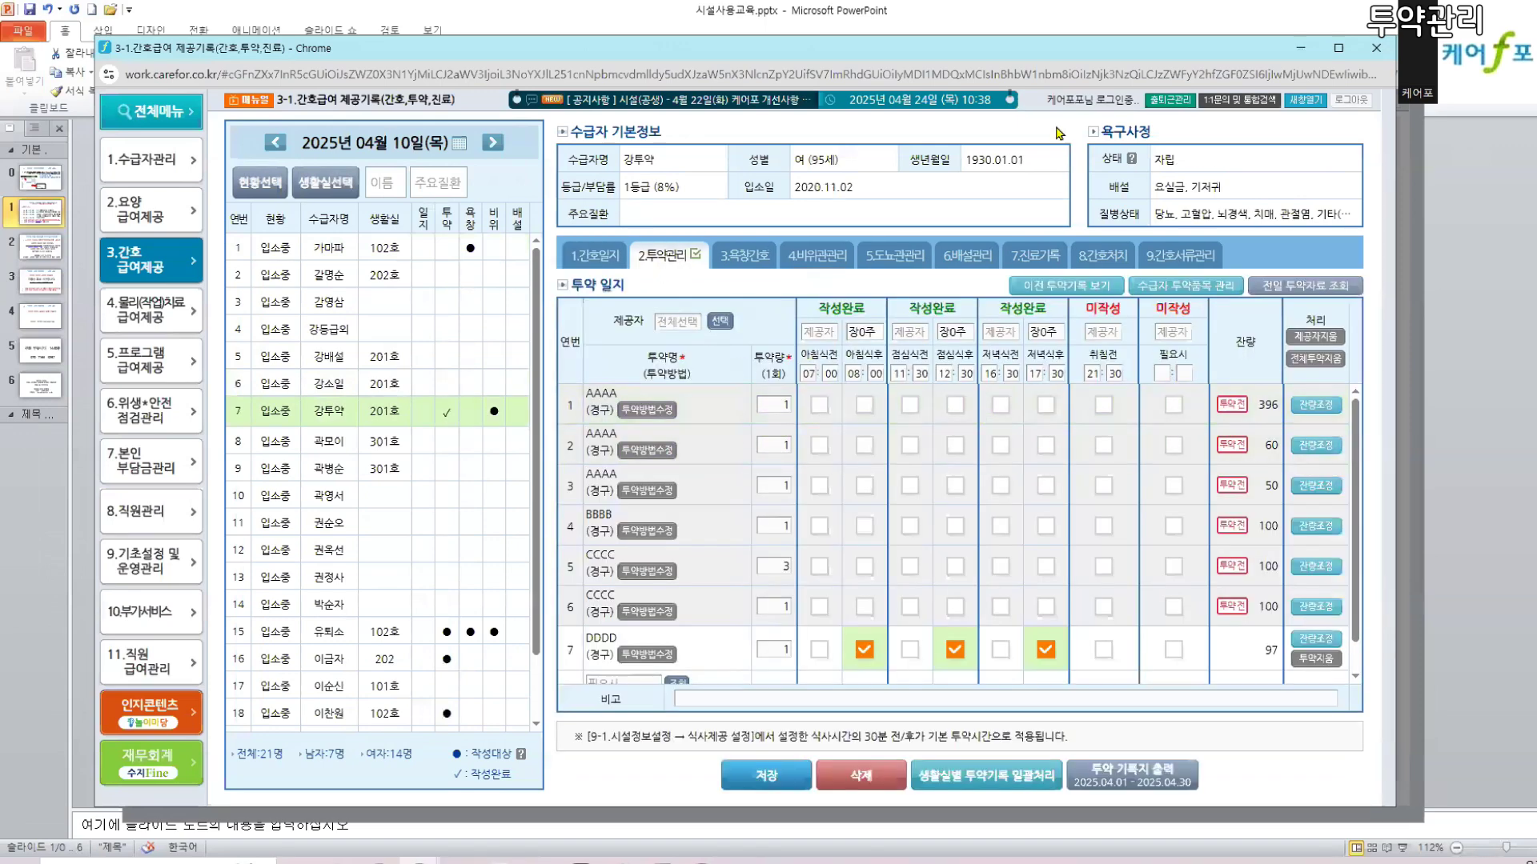
click(492, 143)
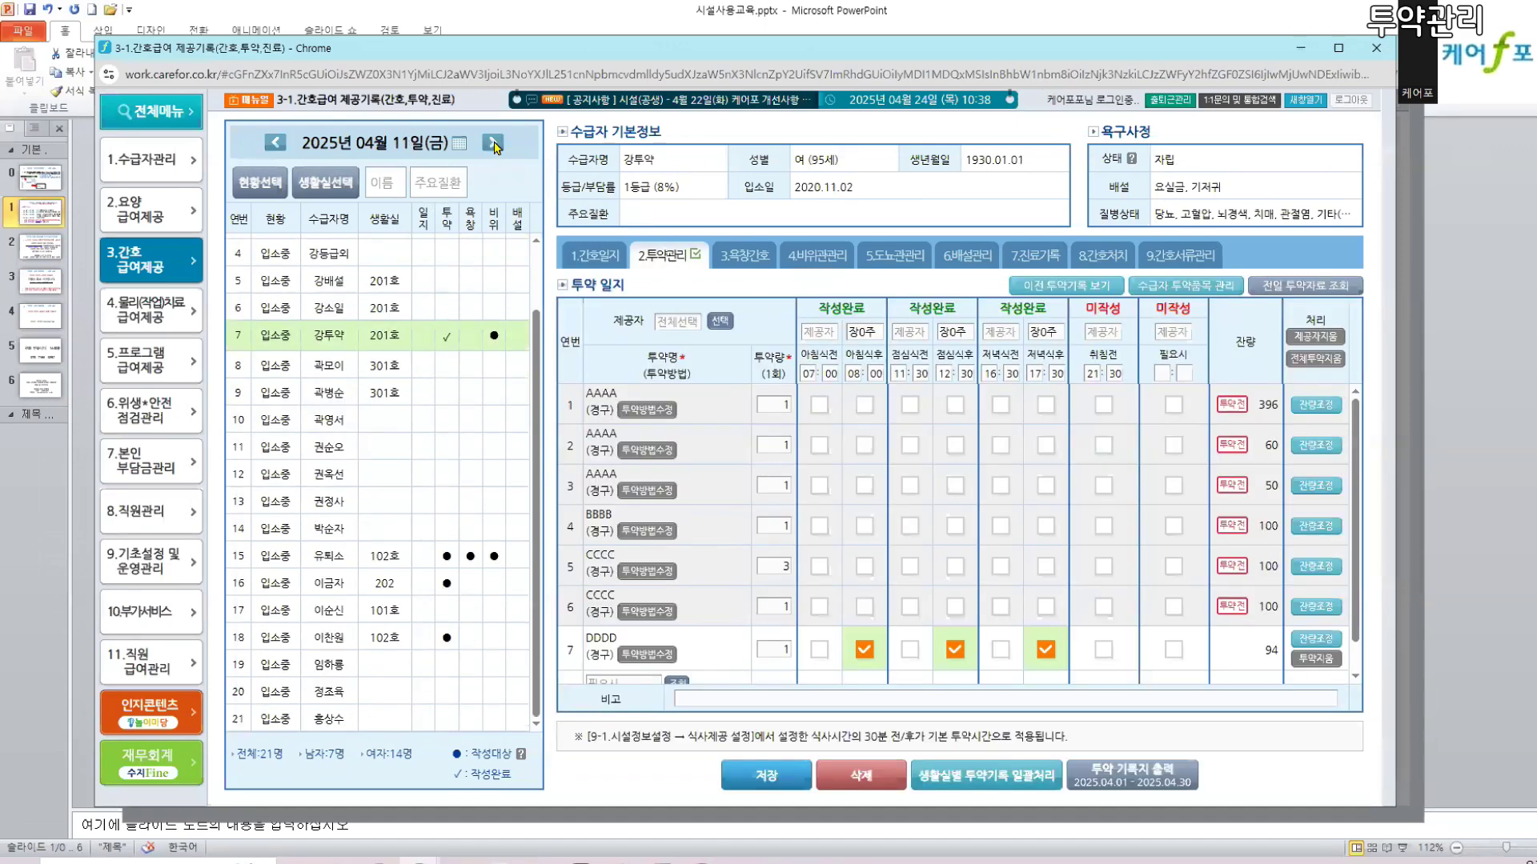
- Check the resident's medication logs for 13, 24, 23 and 21 April 2025
click(492, 144)
click(492, 144)
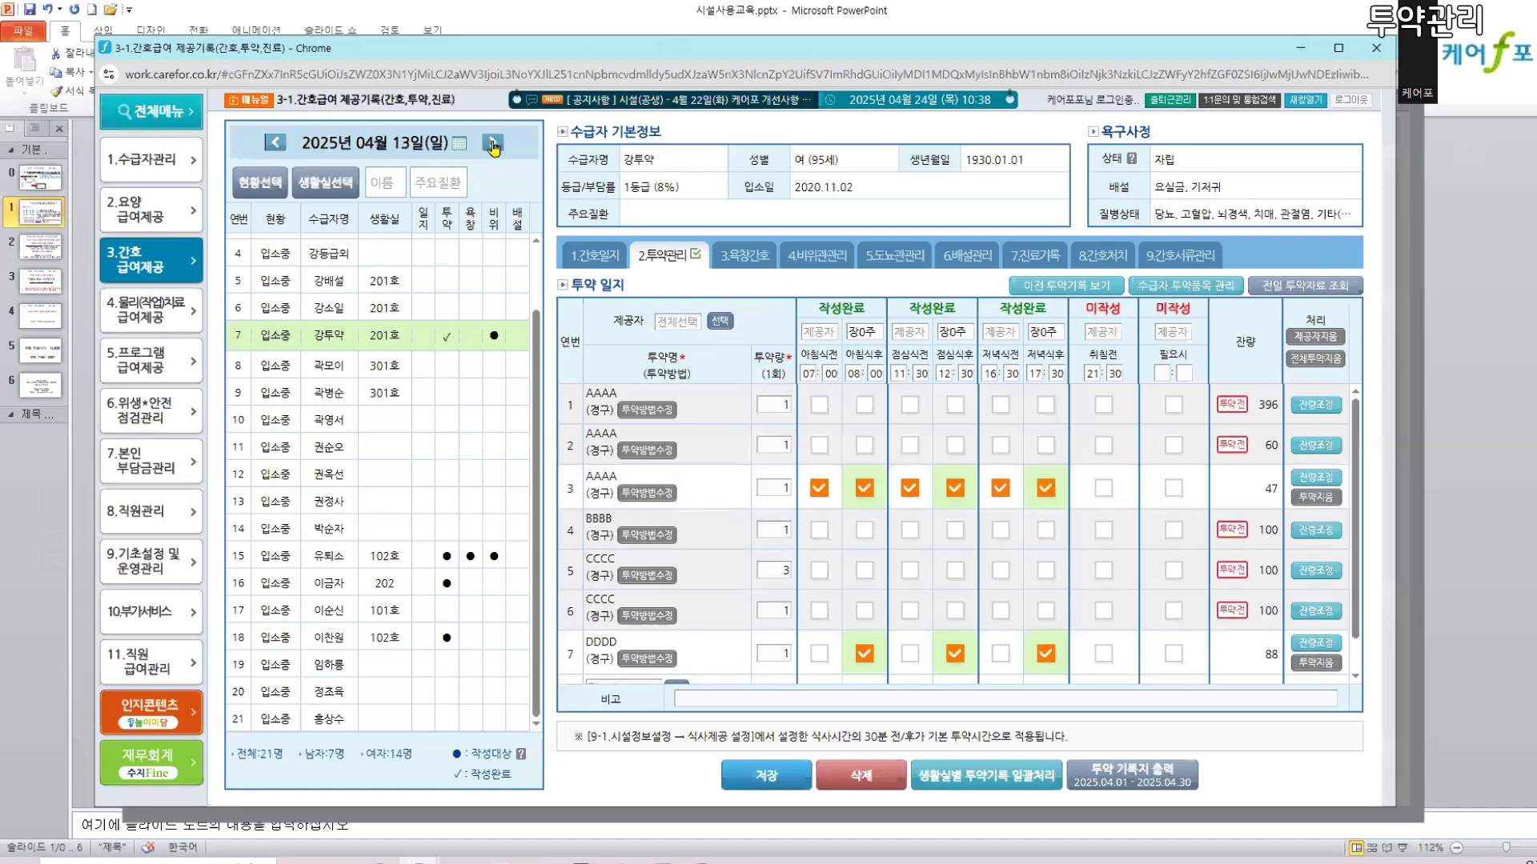
click(459, 143)
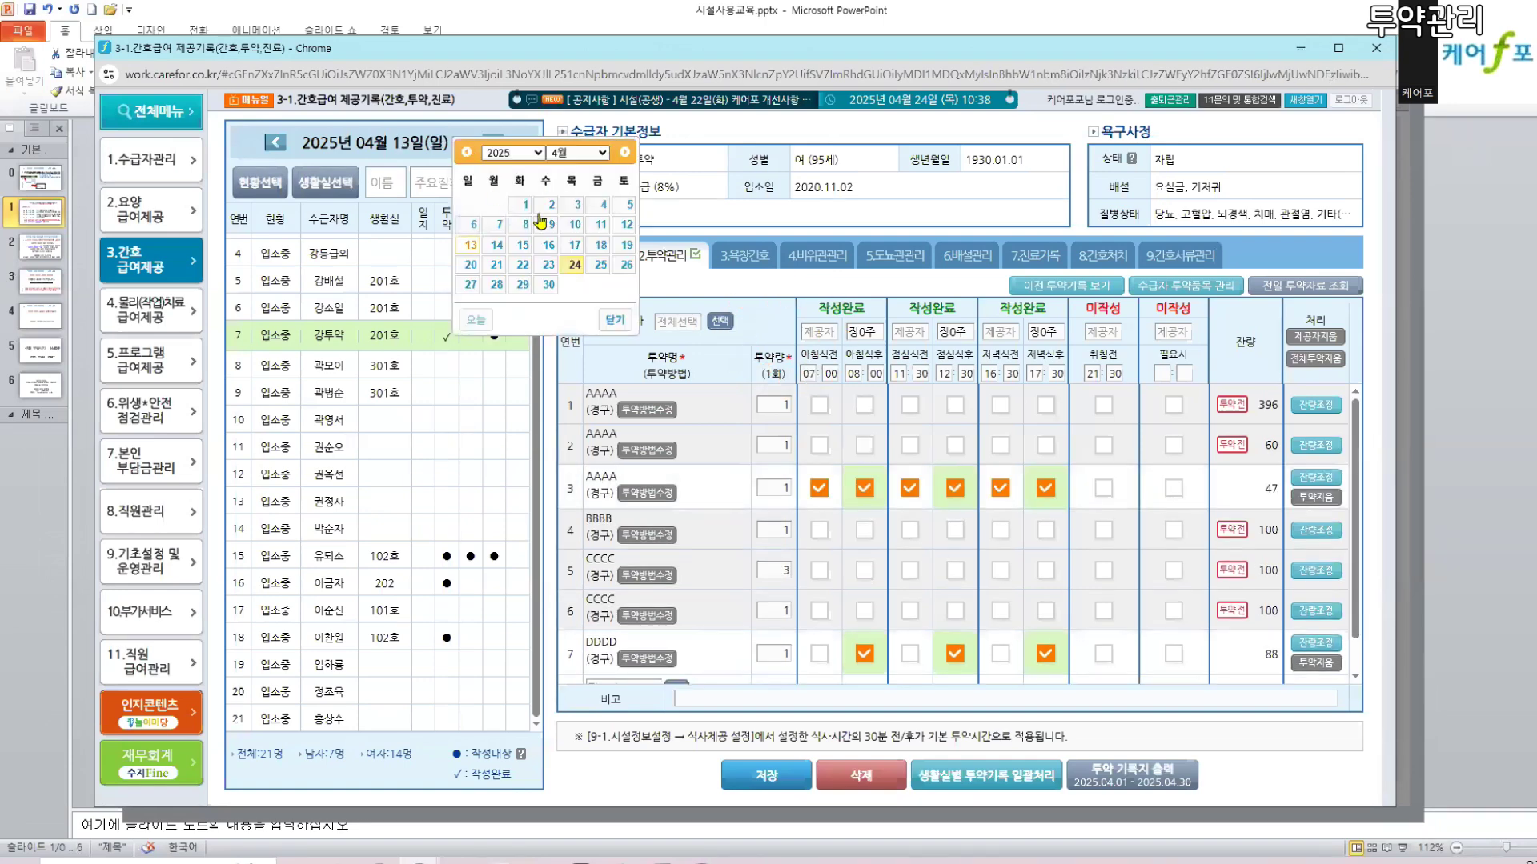
click(572, 267)
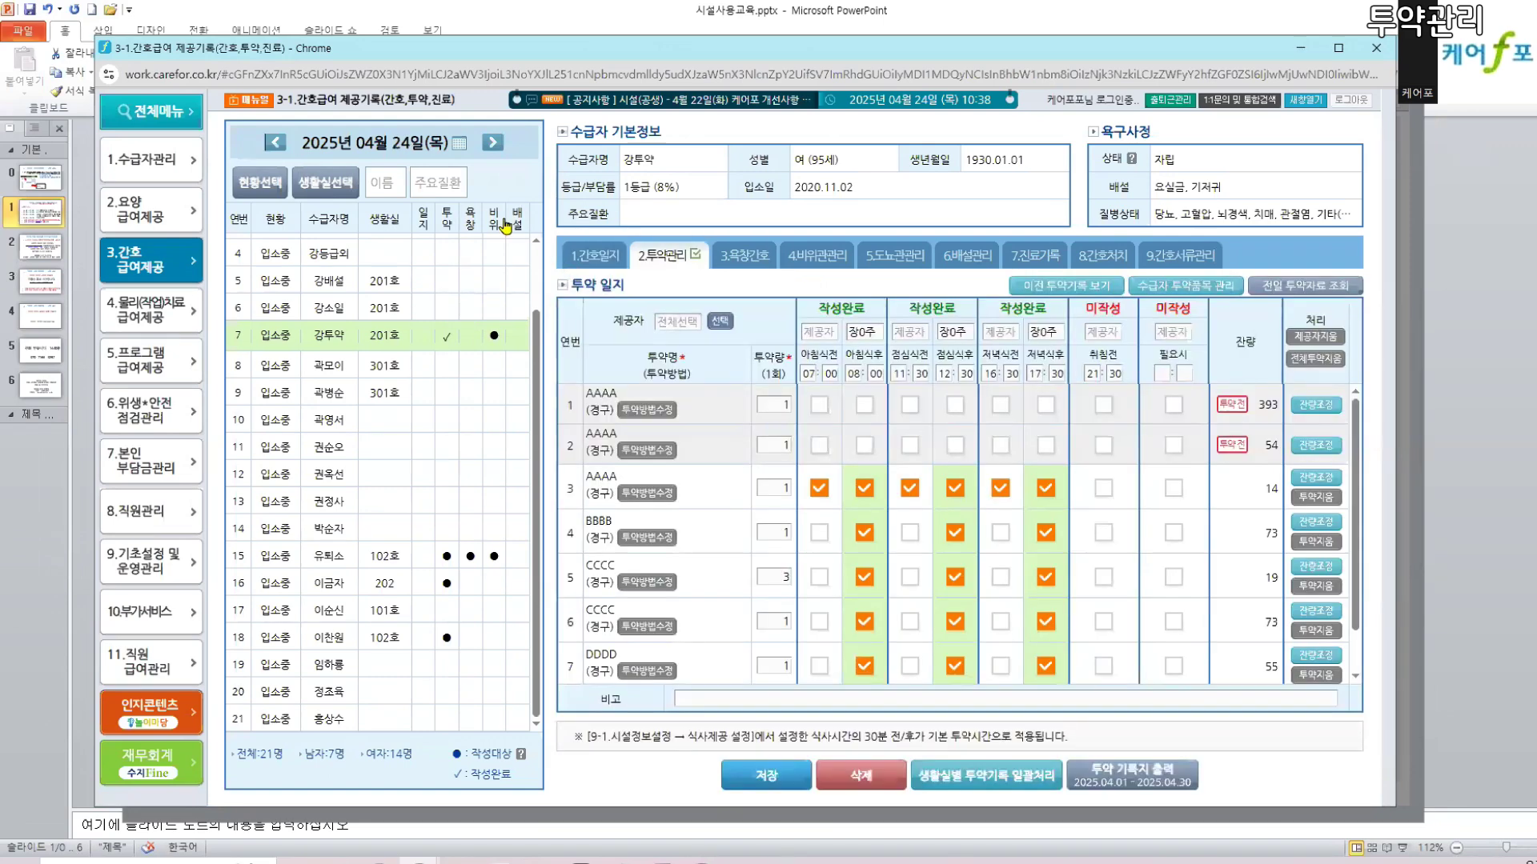
click(274, 143)
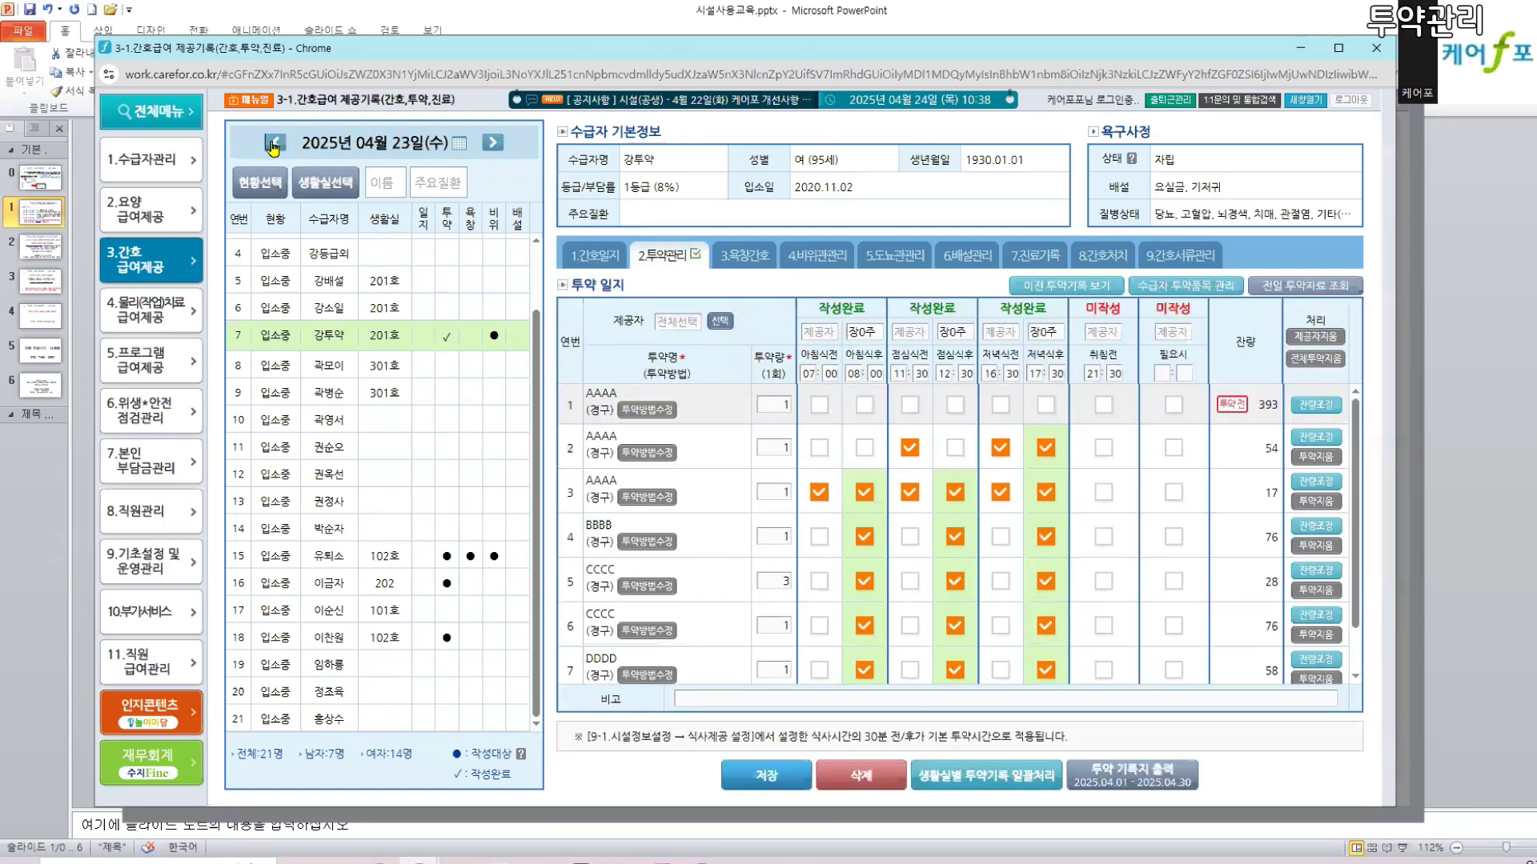
click(274, 143)
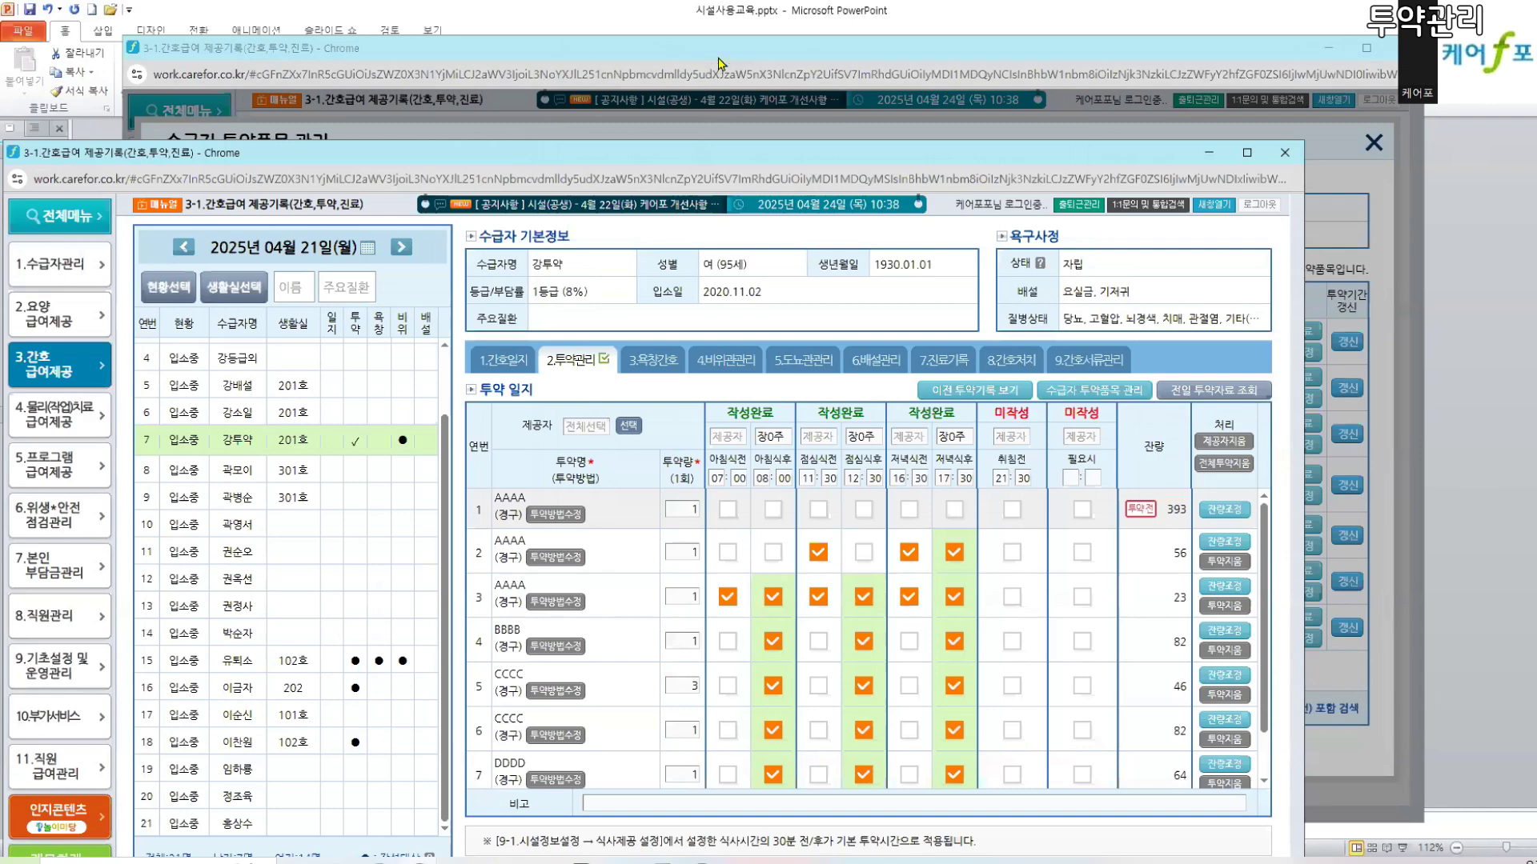
- In the 수급자 투약품목 관리 window, review the medication history of the AAAA item running 2025.02.01 ~ 2025.04.30, and close the history
click(716, 65)
click(773, 697)
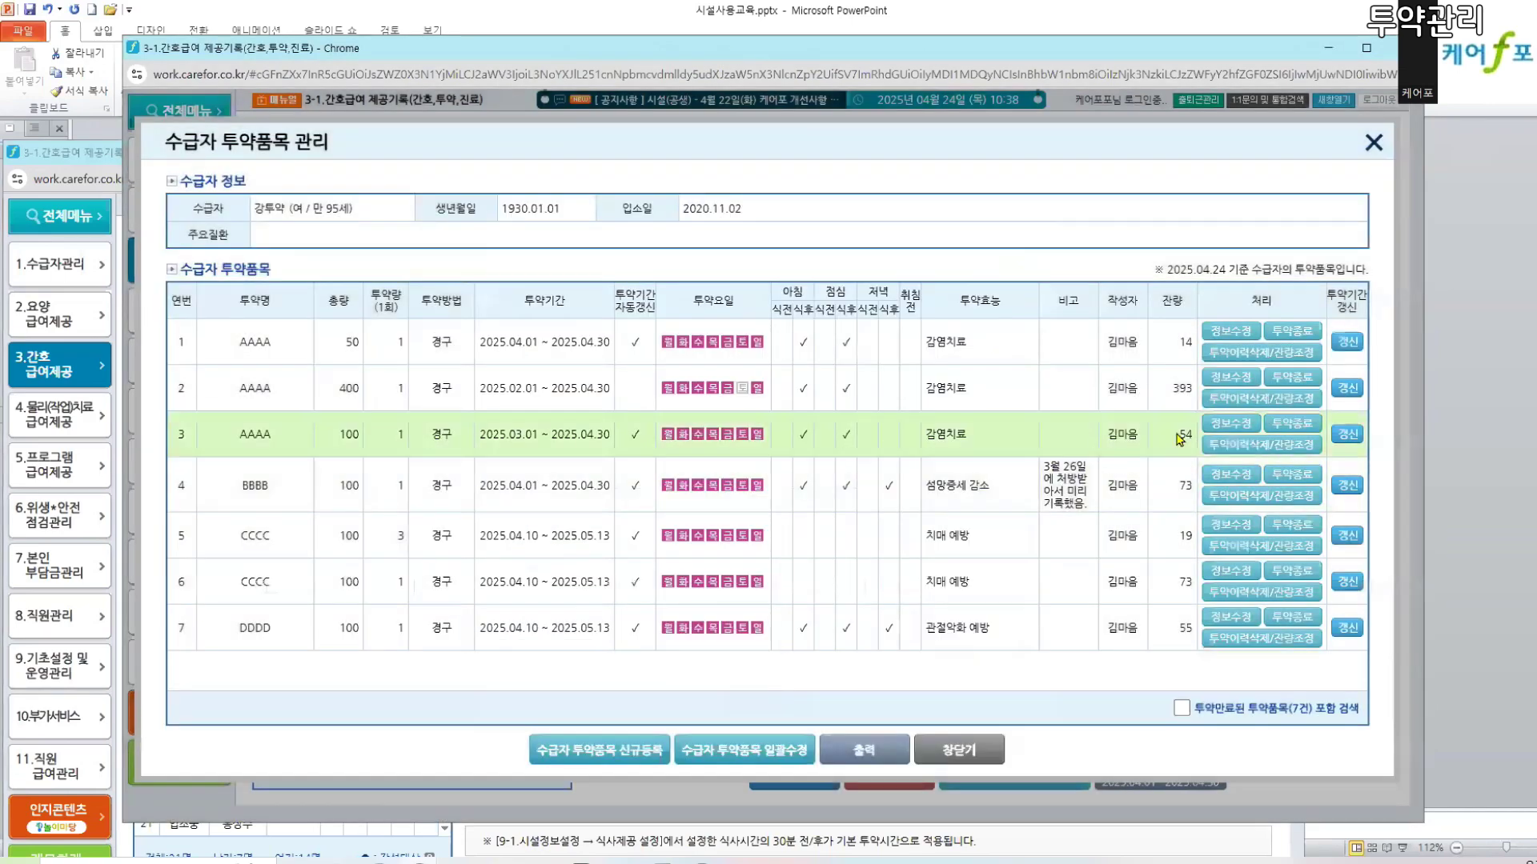
double_click(1253, 406)
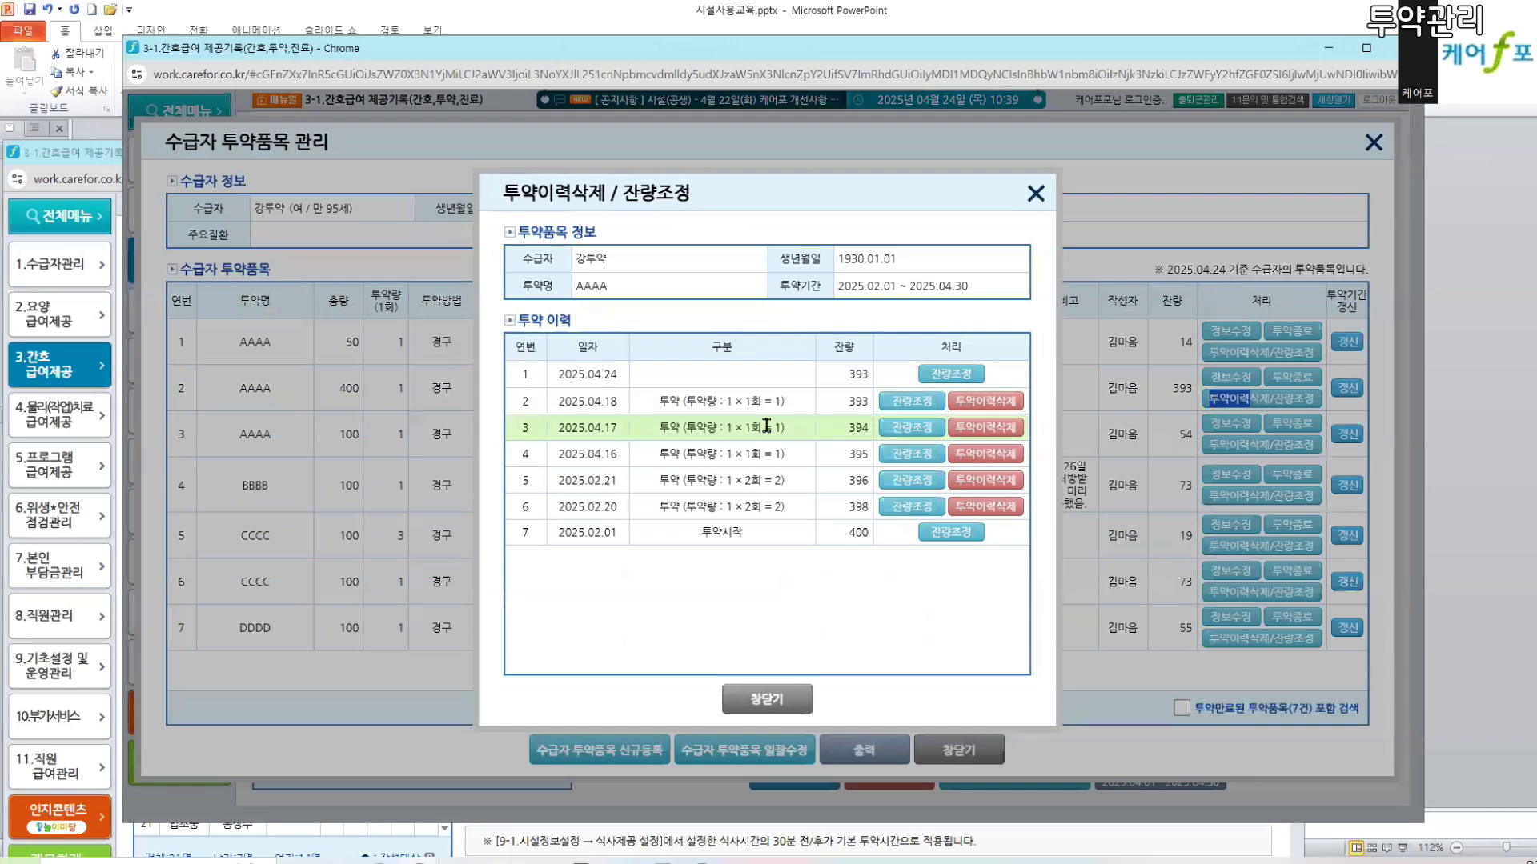
drag(626, 57, 829, 62)
click(285, 157)
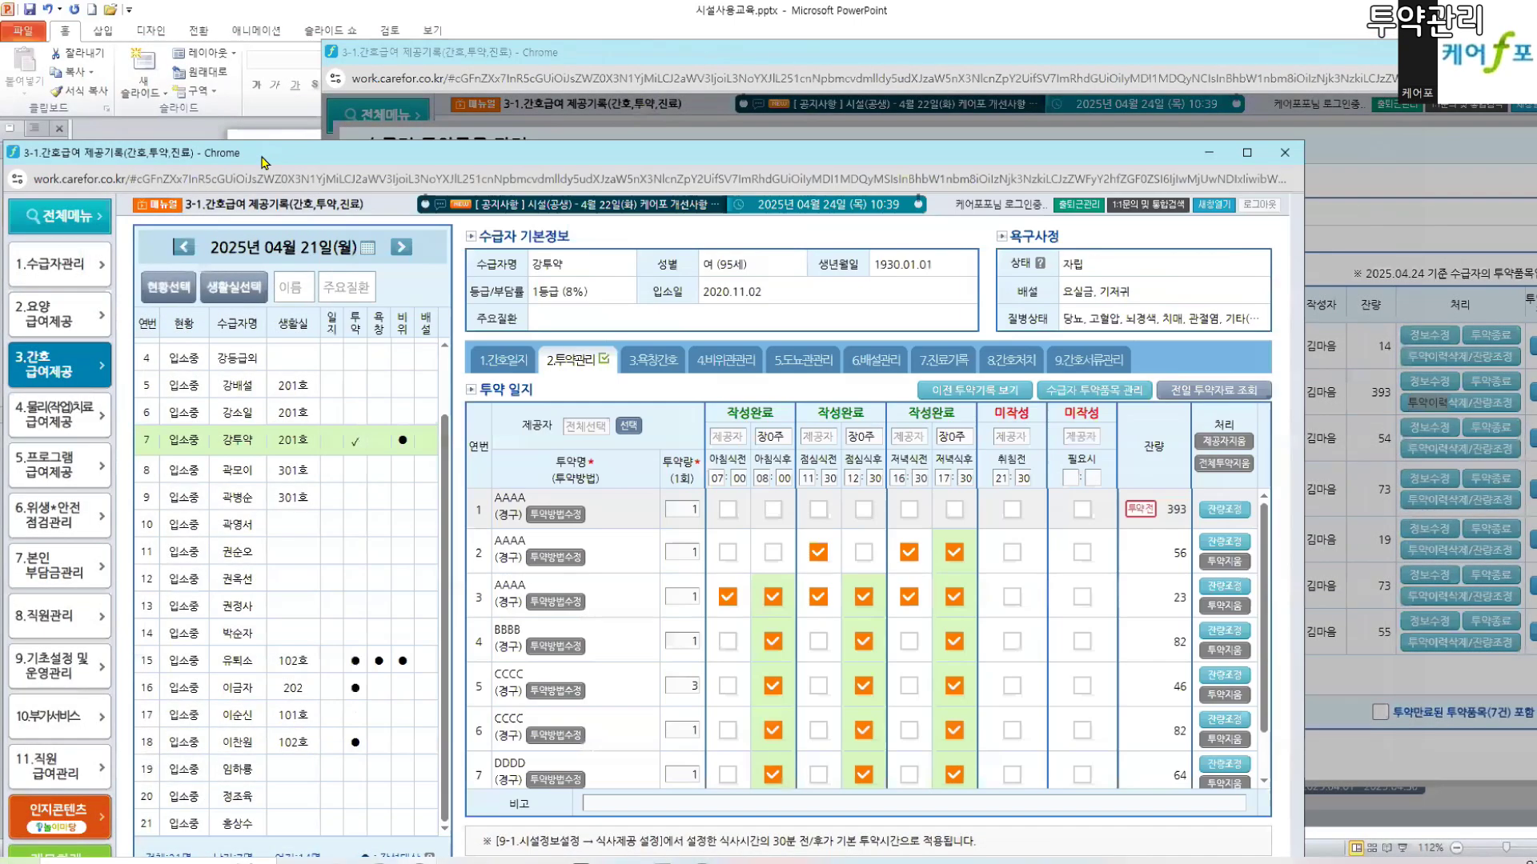
drag(280, 157, 266, 160)
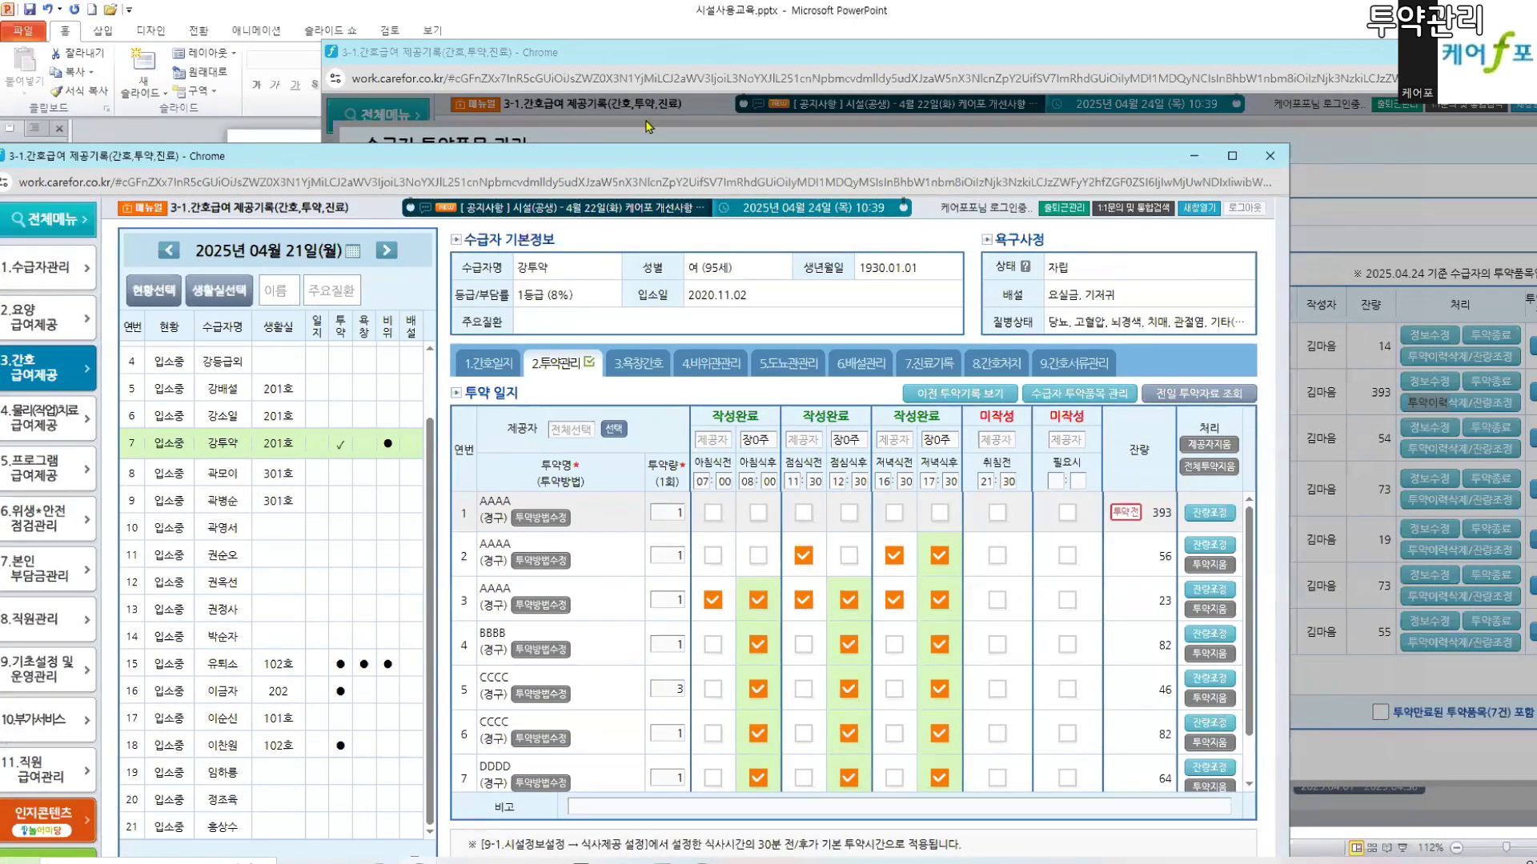
click(642, 57)
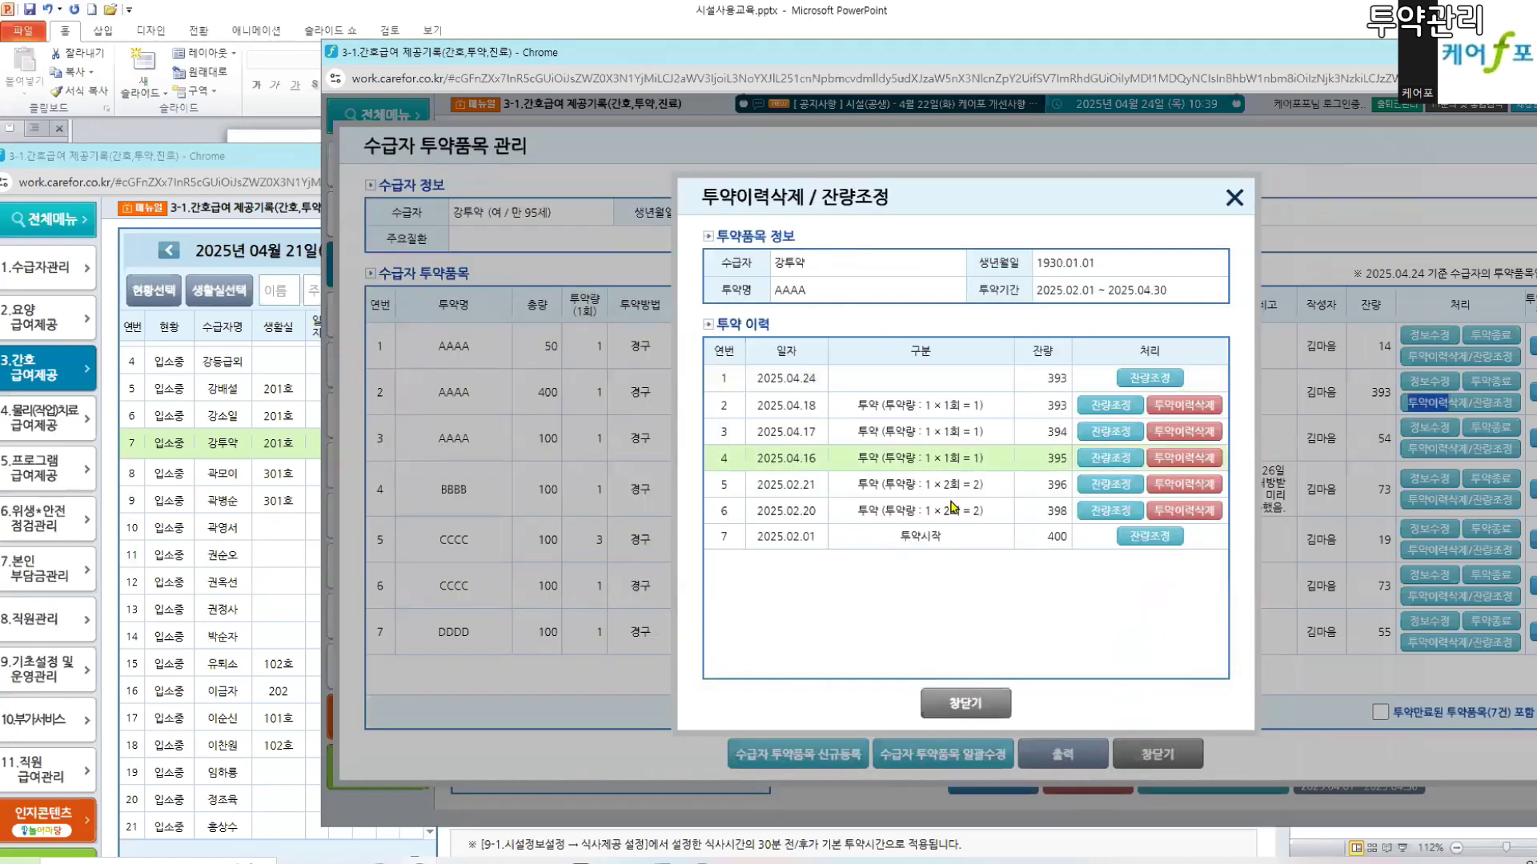
click(950, 702)
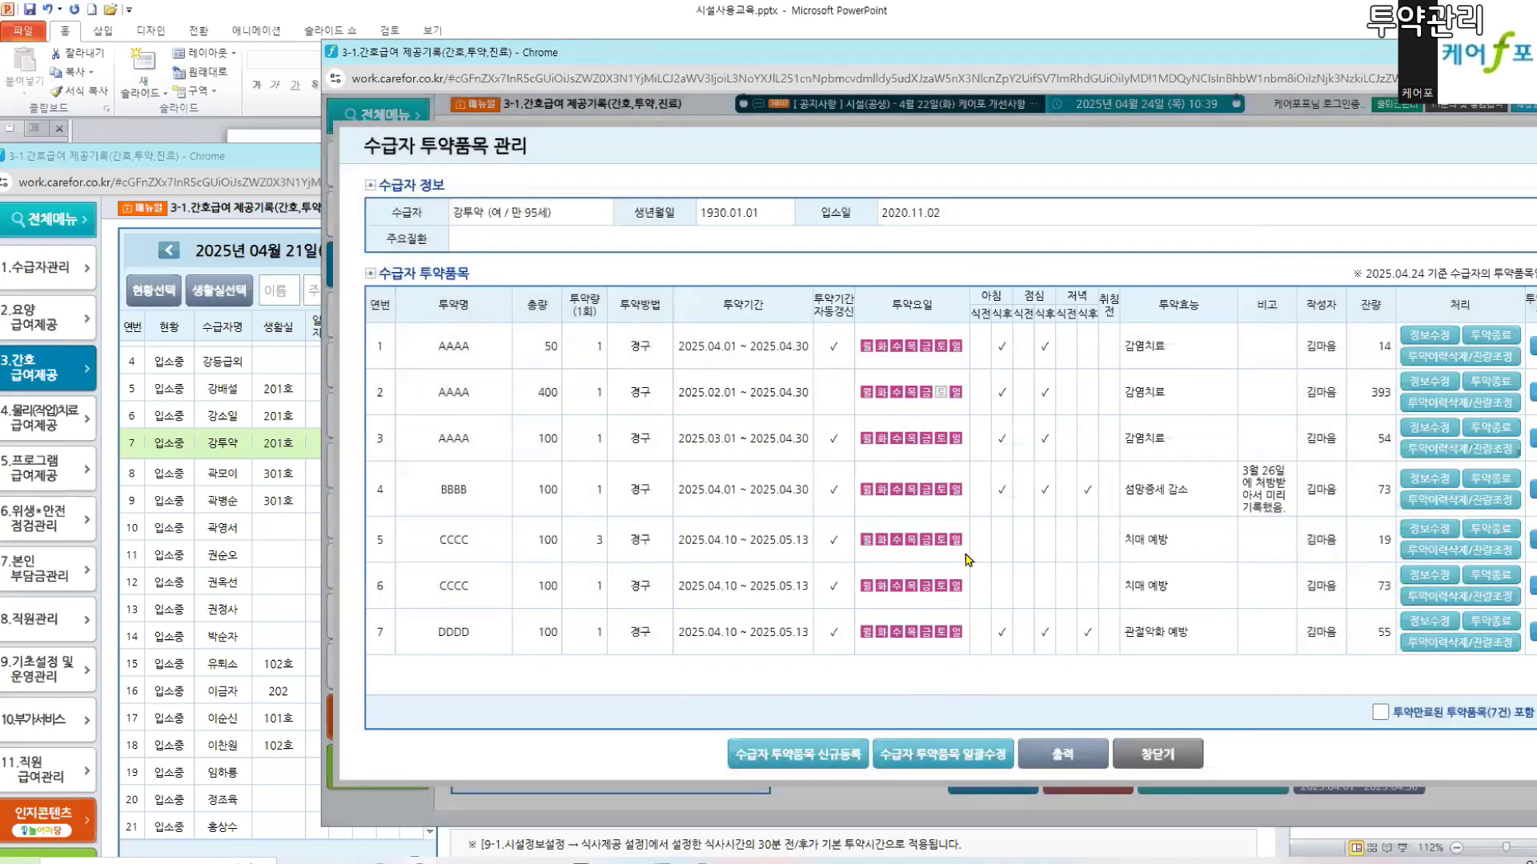
- Delete the 2025.04.21 medication history entry of the AAAA item running 2025.04.01 ~ 2025.04.30
click(1458, 358)
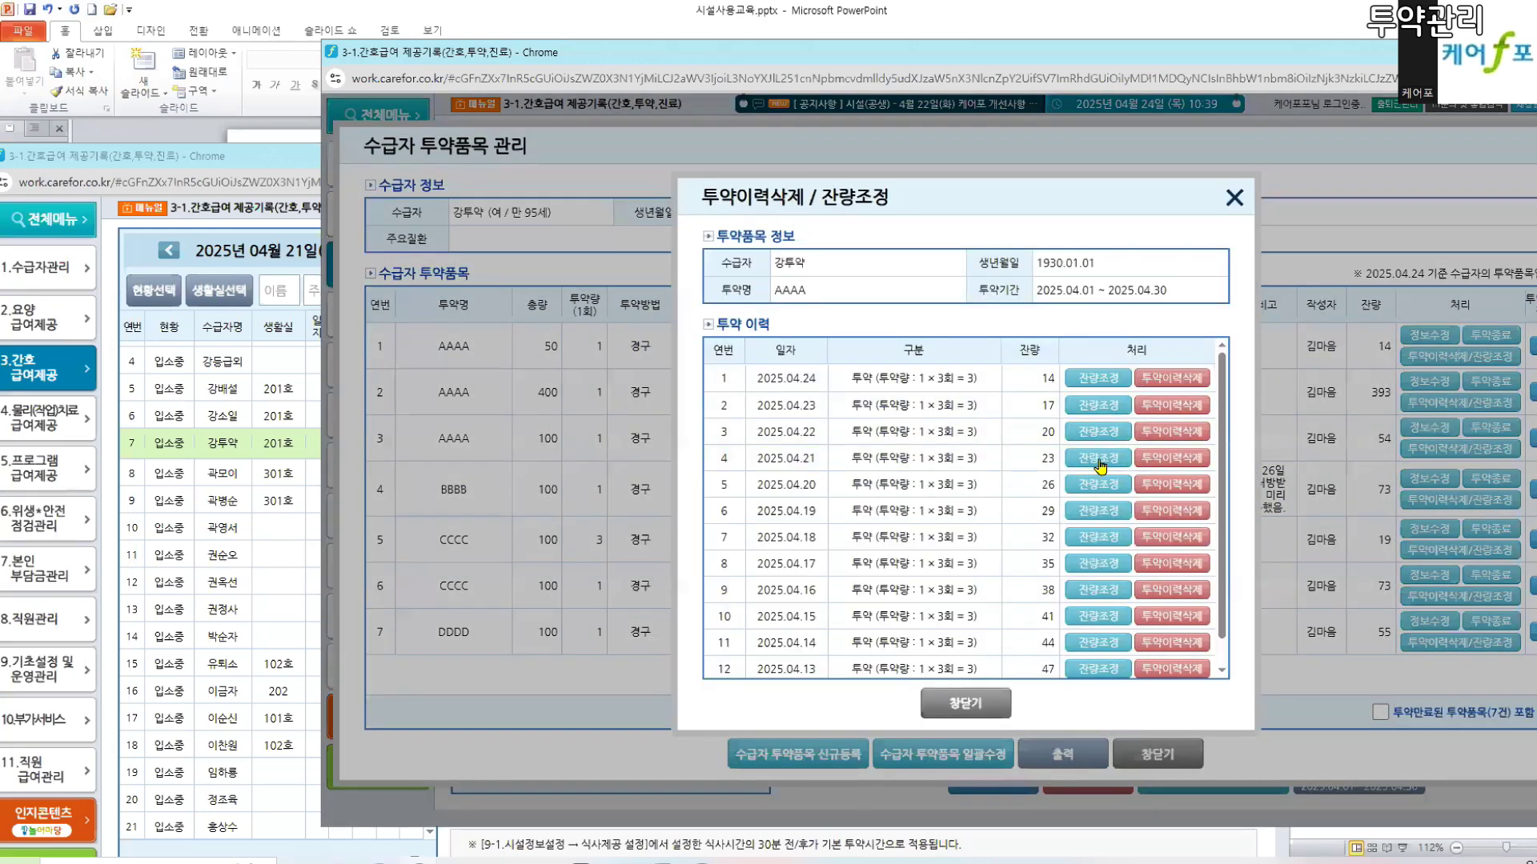
drag(1153, 464, 1195, 460)
click(1050, 180)
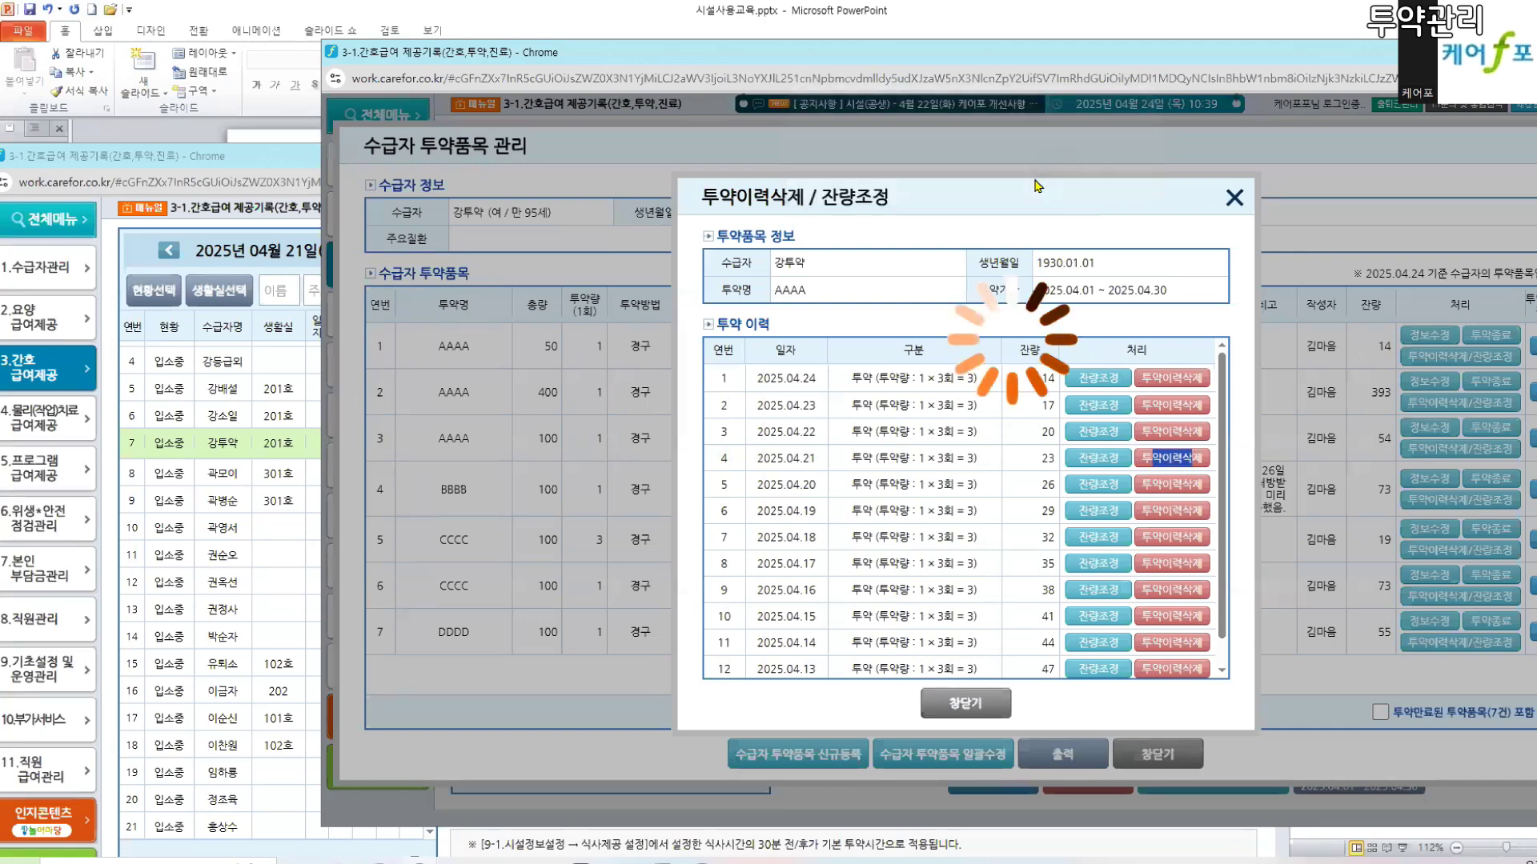
- In the other Carefor window, reload the resident's 21 April 2025 medication log to check the AAAA items
click(238, 163)
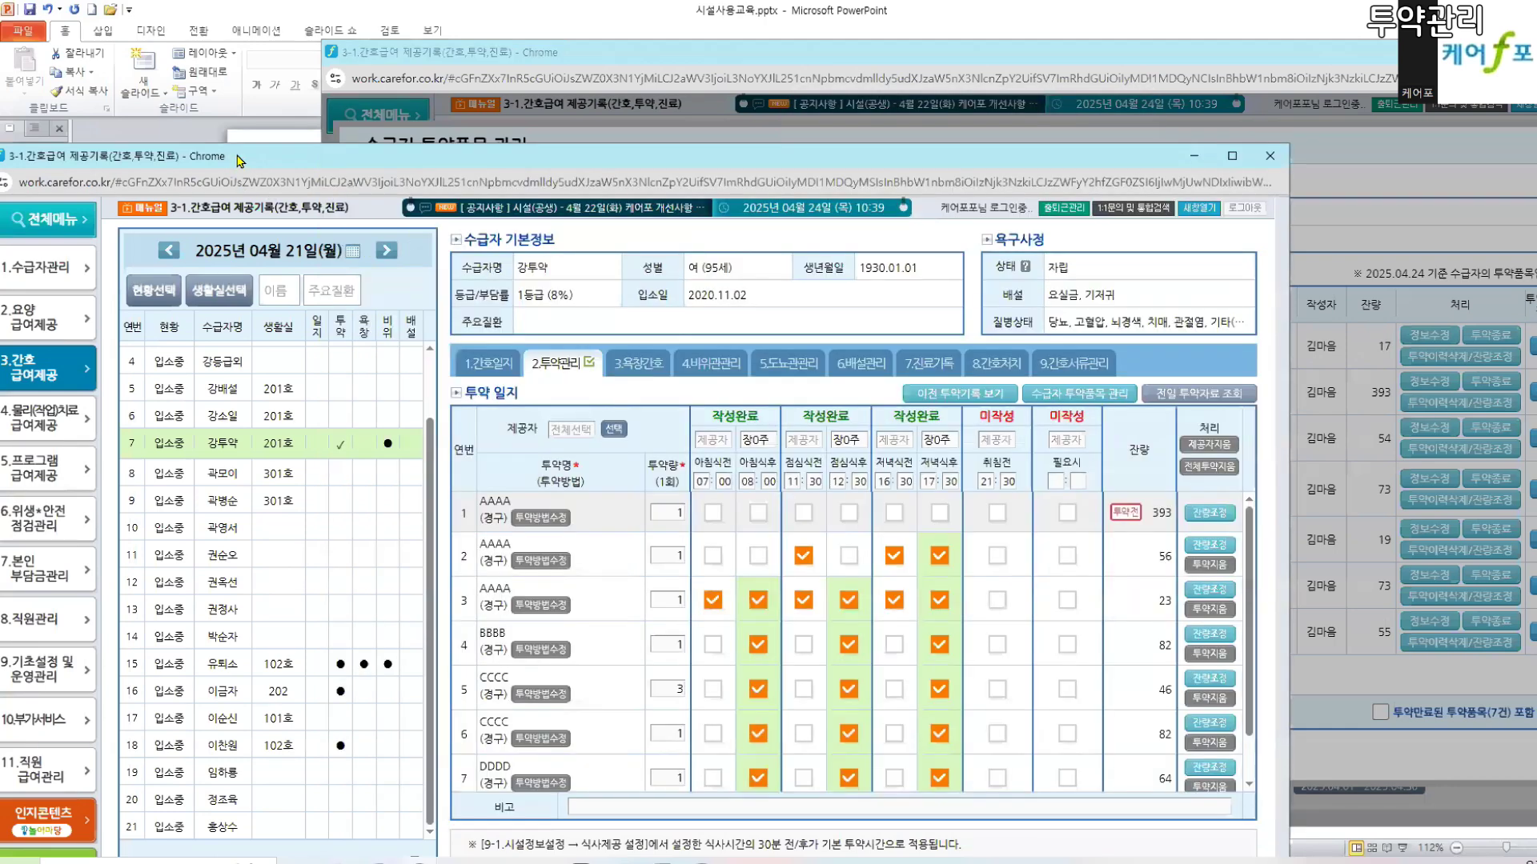
click(234, 445)
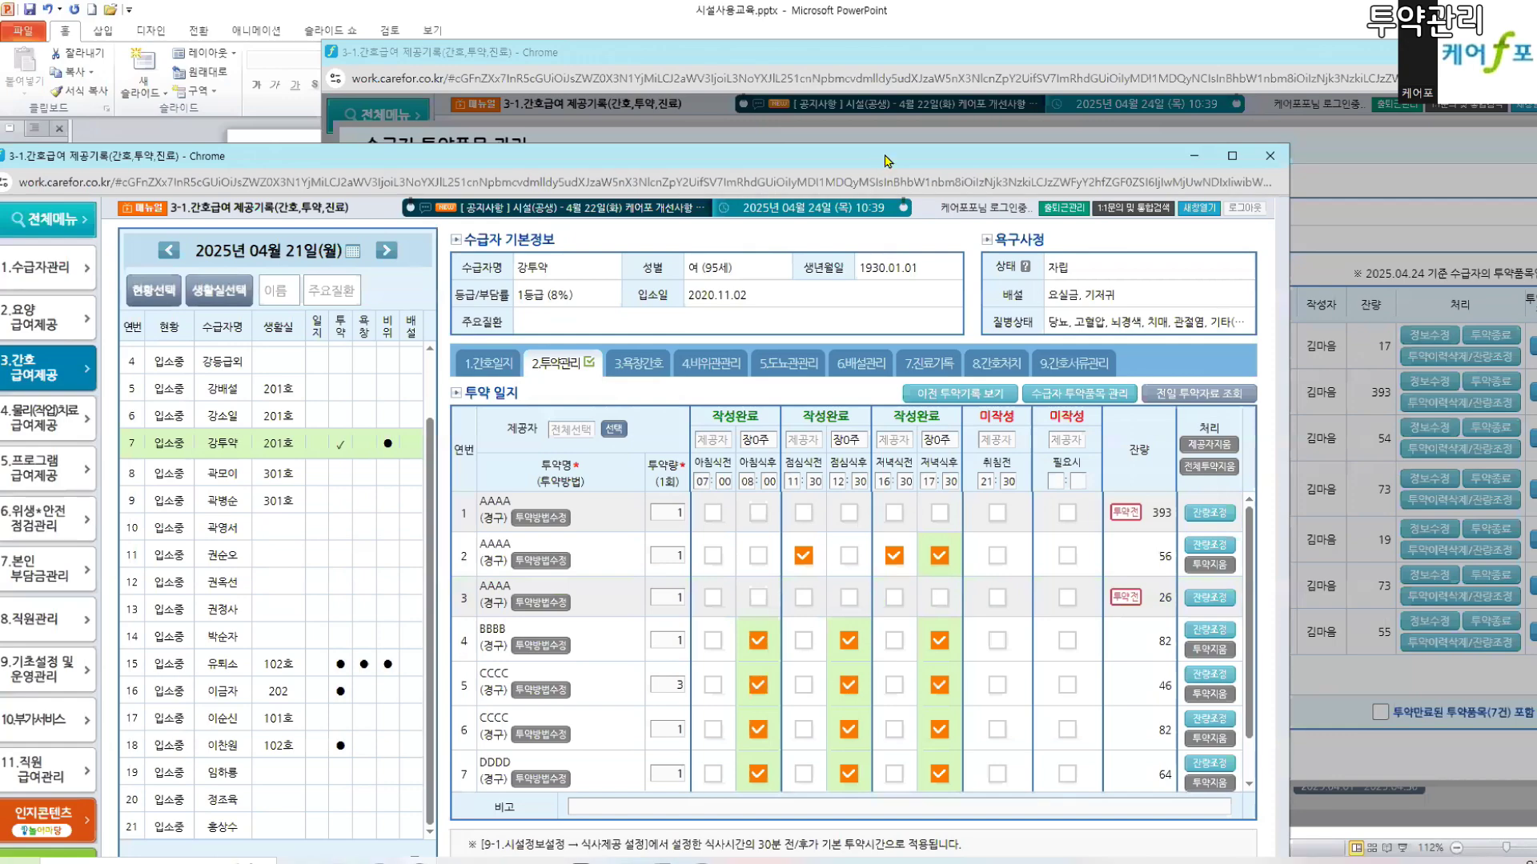
drag(888, 161, 893, 72)
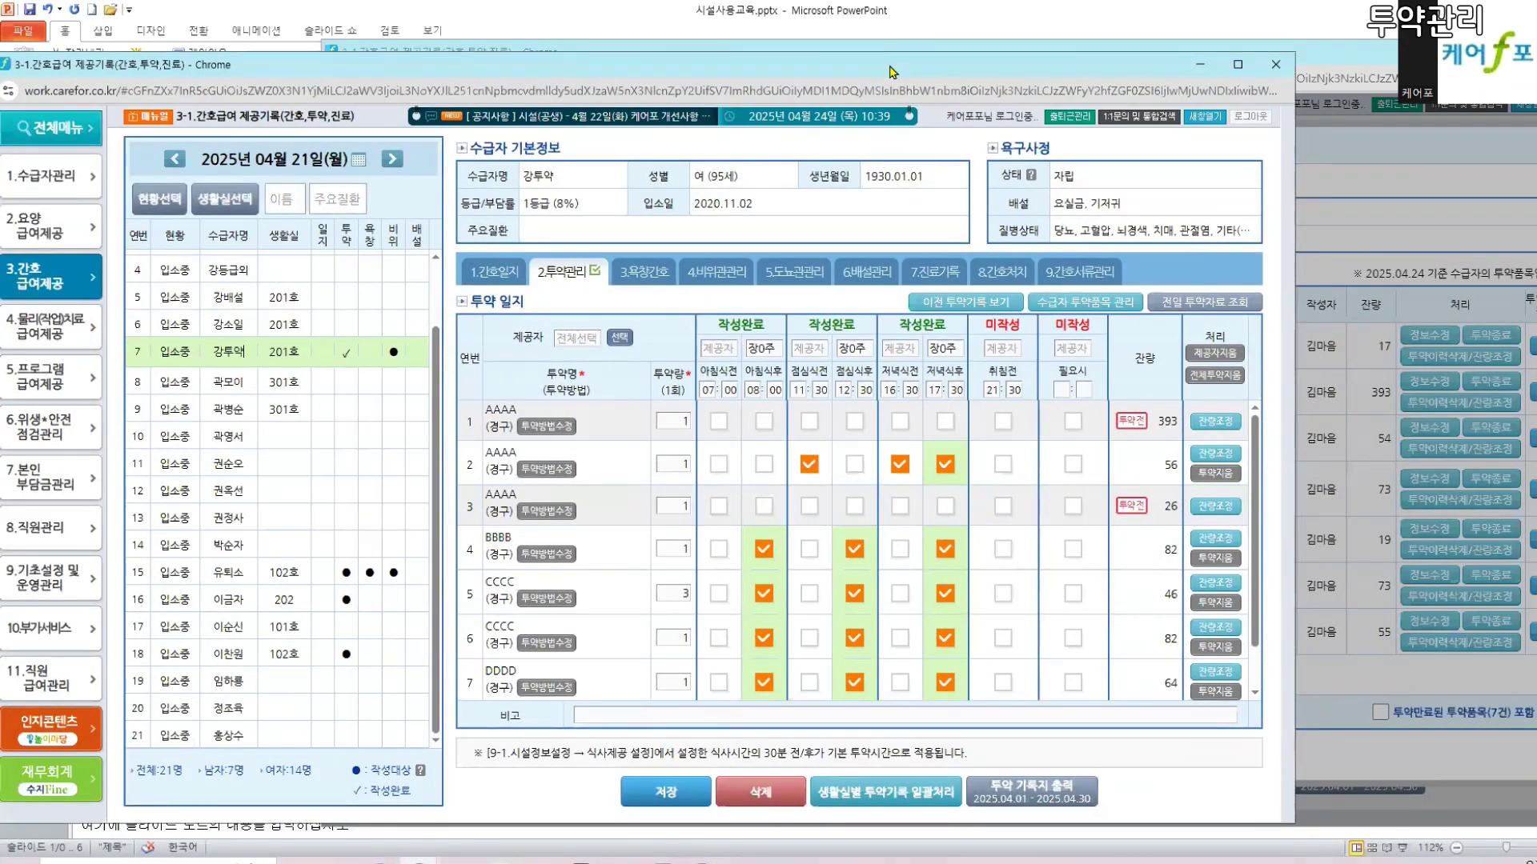
- Close the medication history, rename the AAAA item running 2025.04.01 ~ 2025.04.30 as AAAA-50mg, and save it
click(1400, 160)
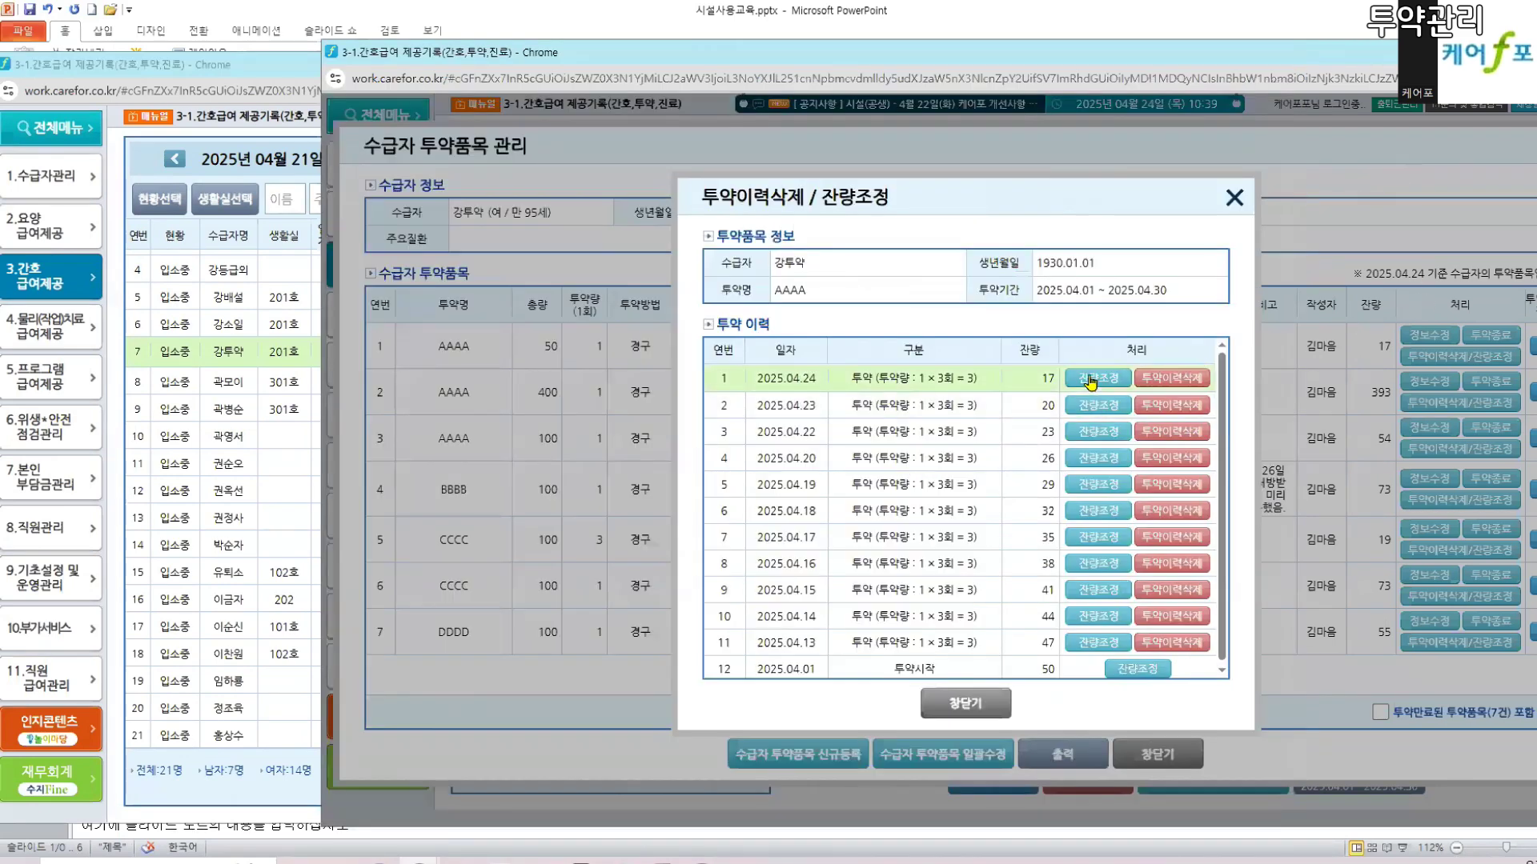
click(986, 704)
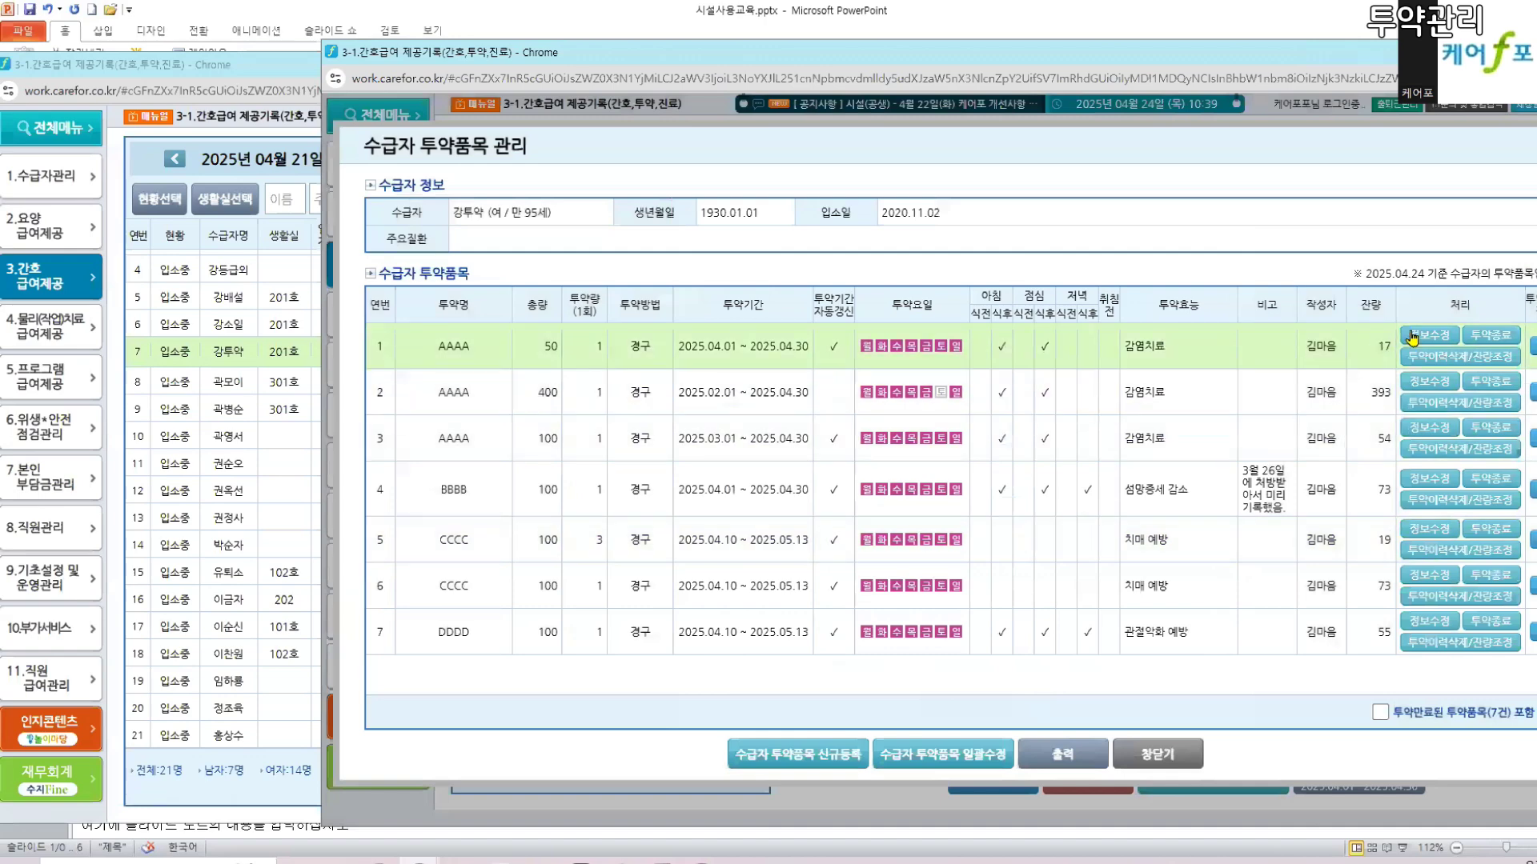
click(1443, 337)
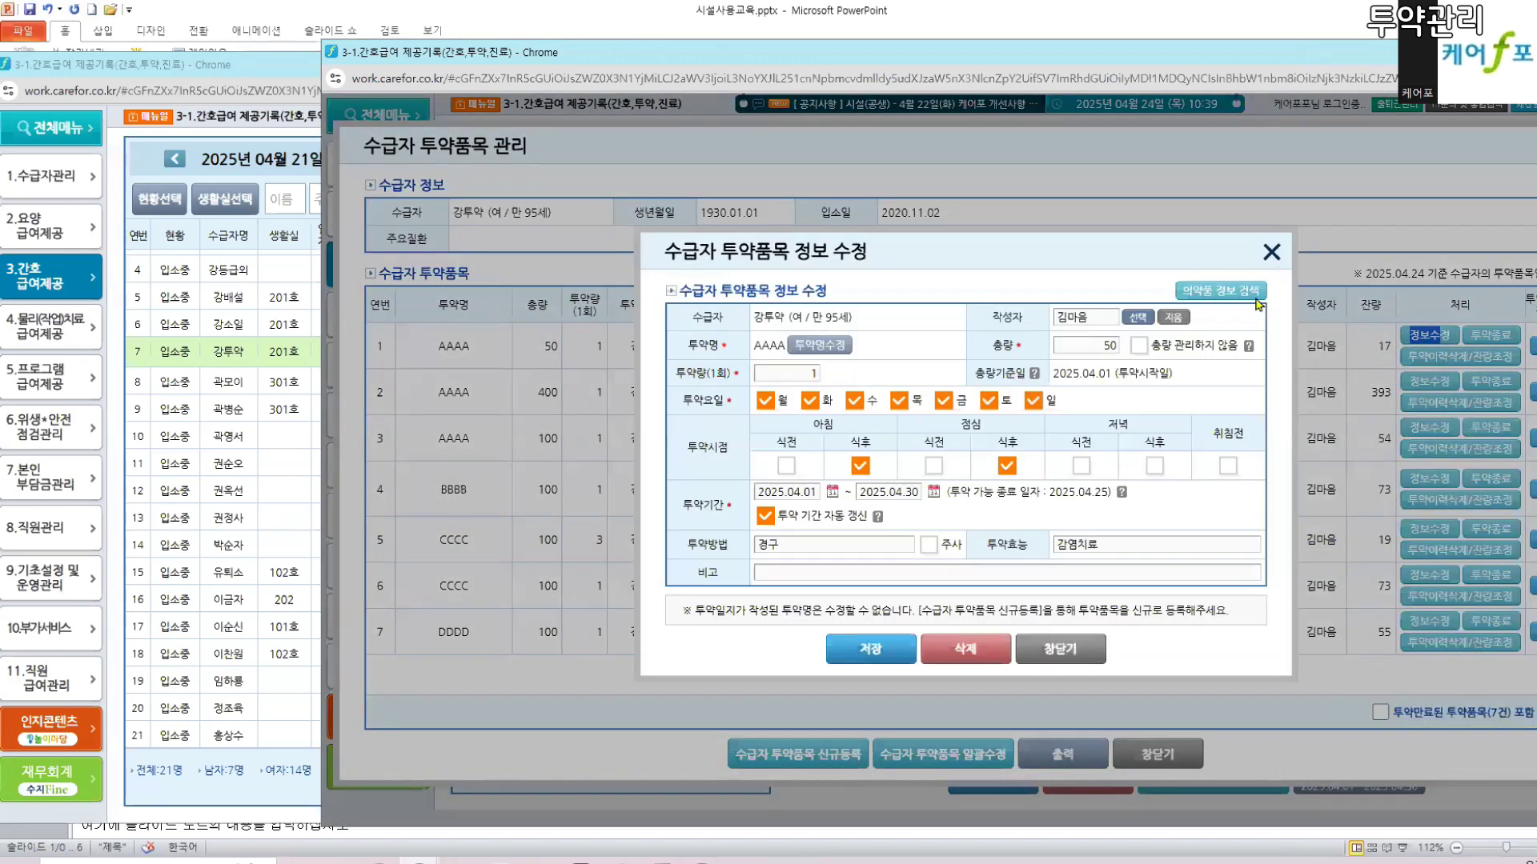
click(808, 350)
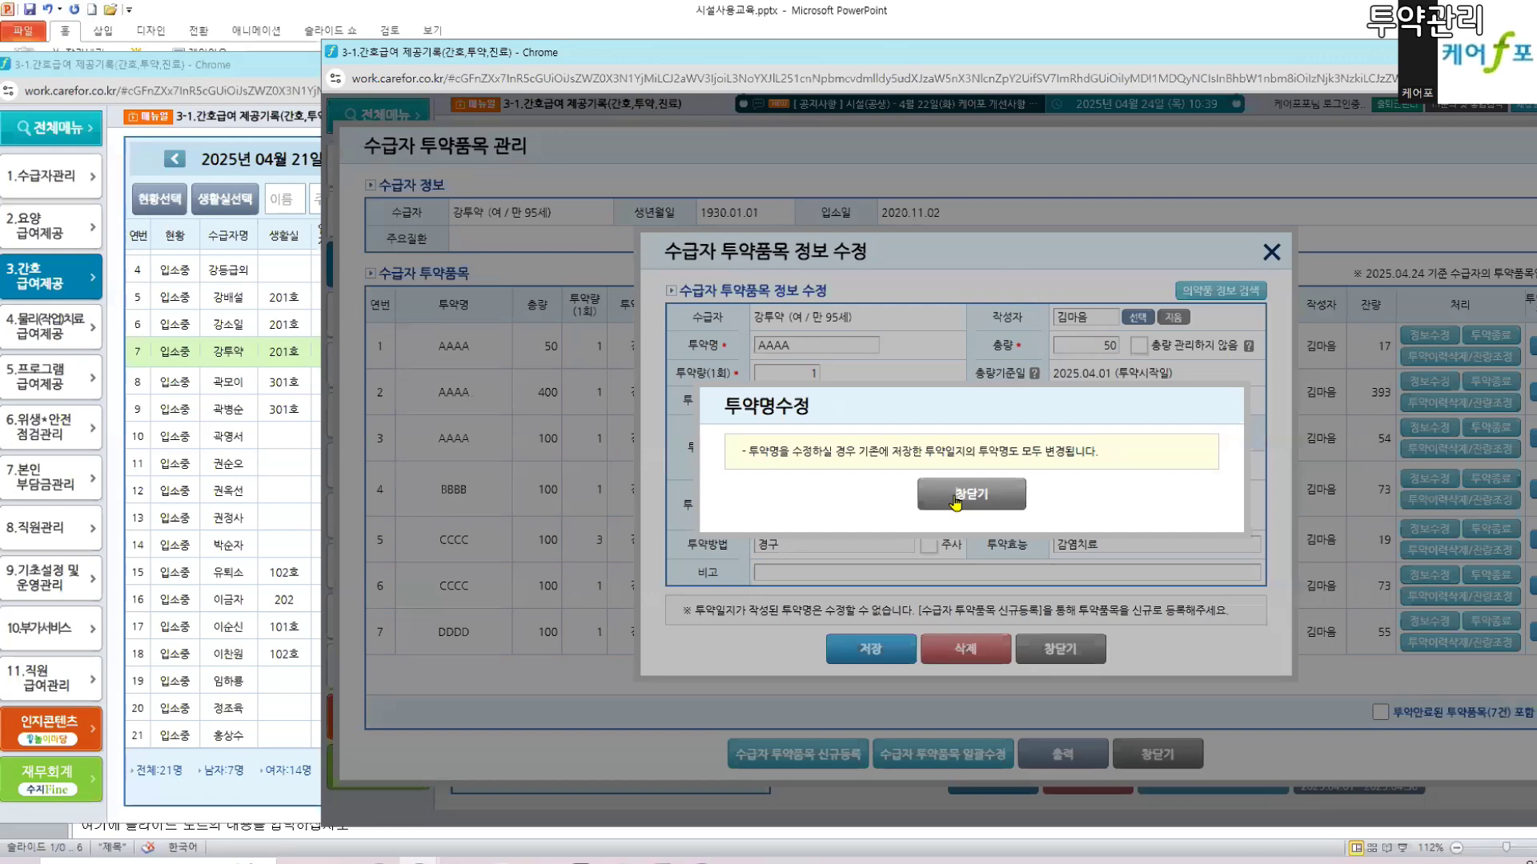
click(954, 503)
double_click(831, 346)
click(832, 349)
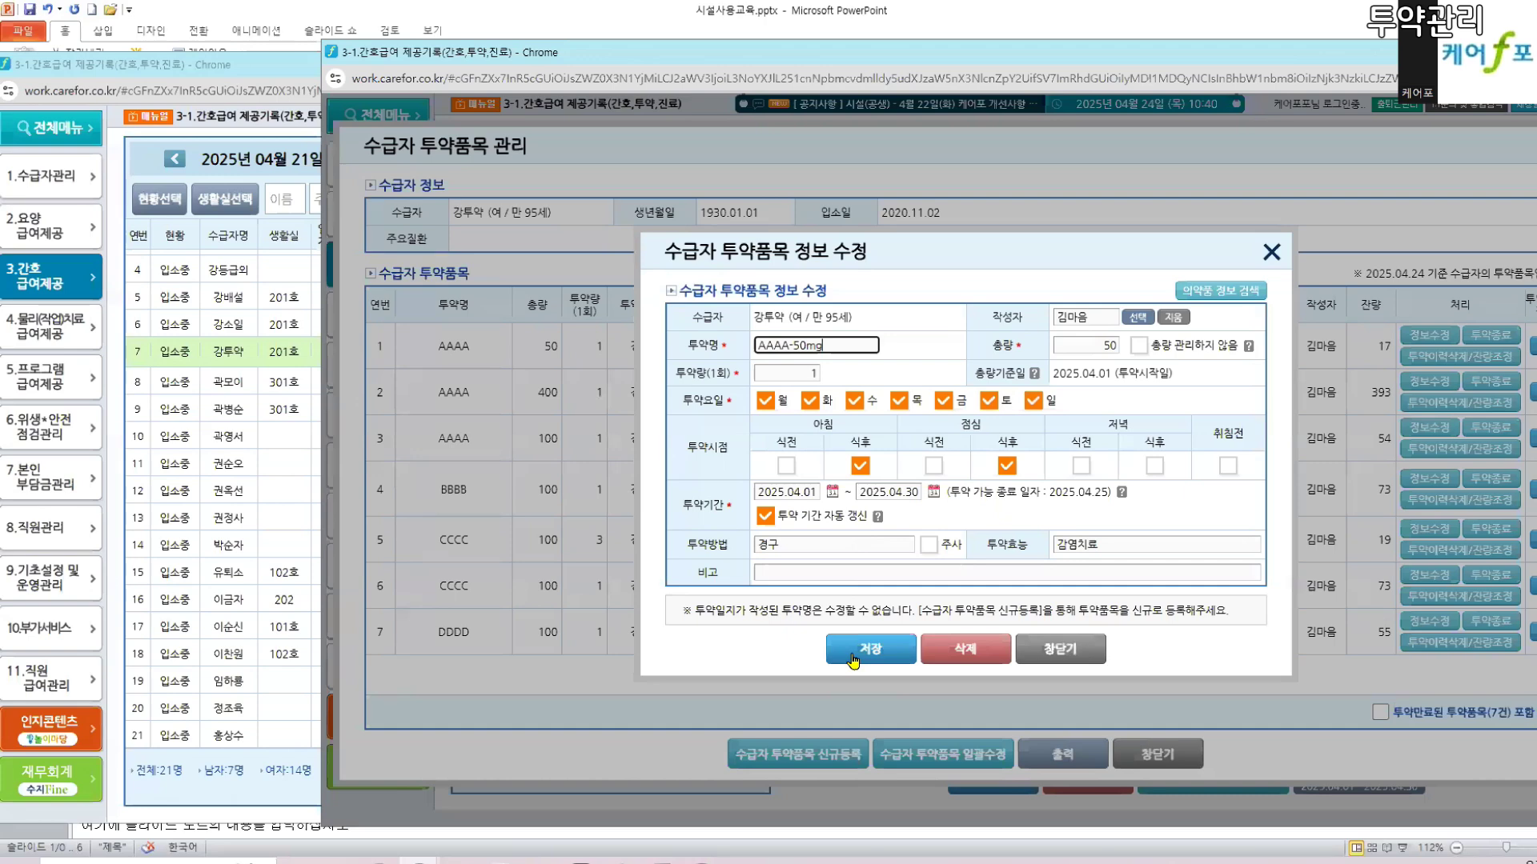
click(853, 661)
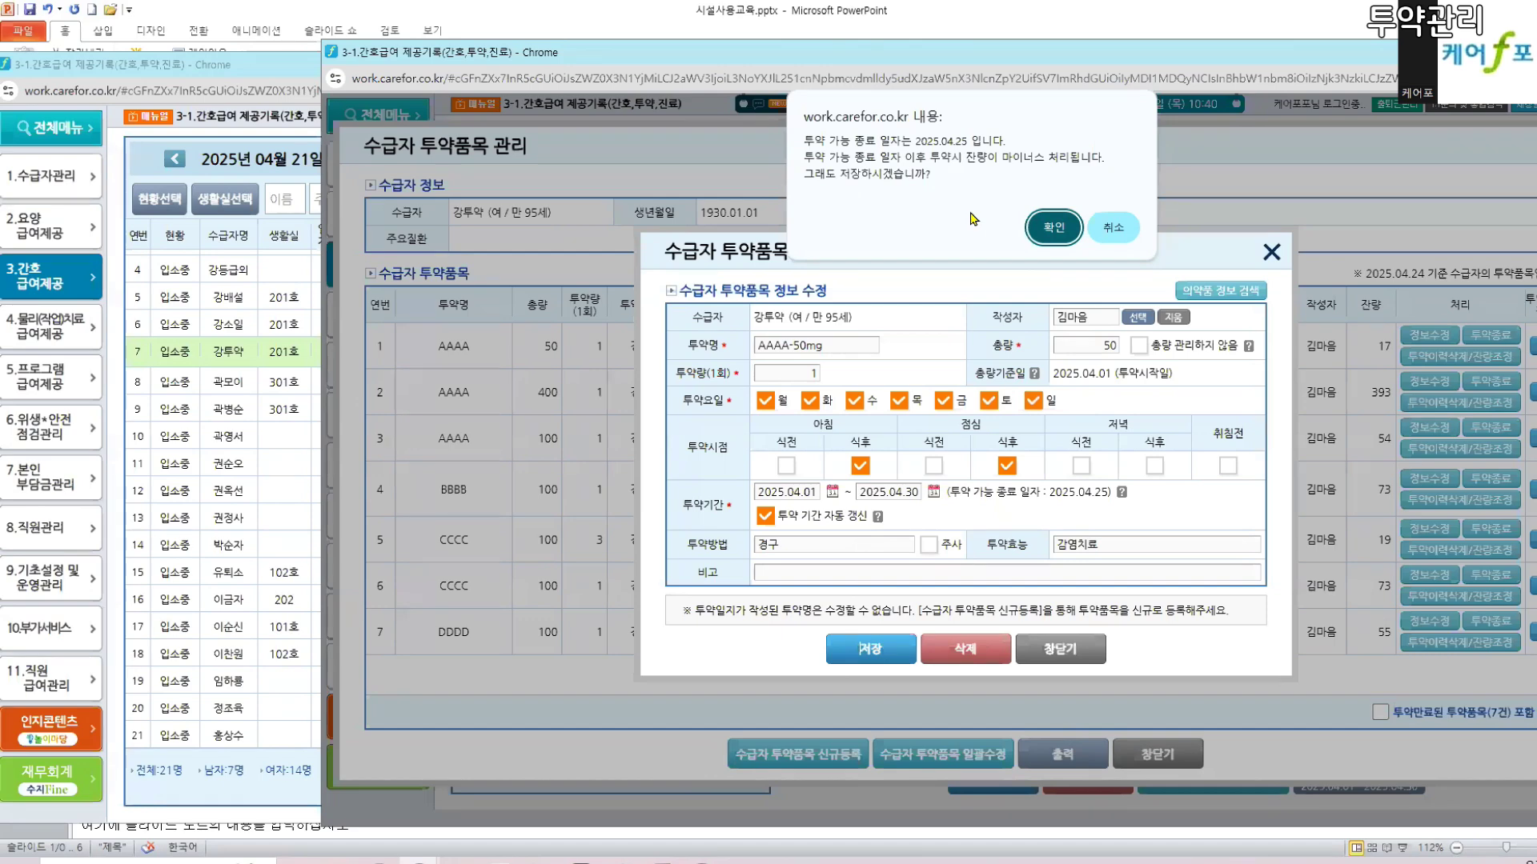
click(1053, 231)
- Check the AAAA-50mg name in the item list and in the resident's medication logs for 21, 19 and 17 April 2025
drag(417, 440, 495, 444)
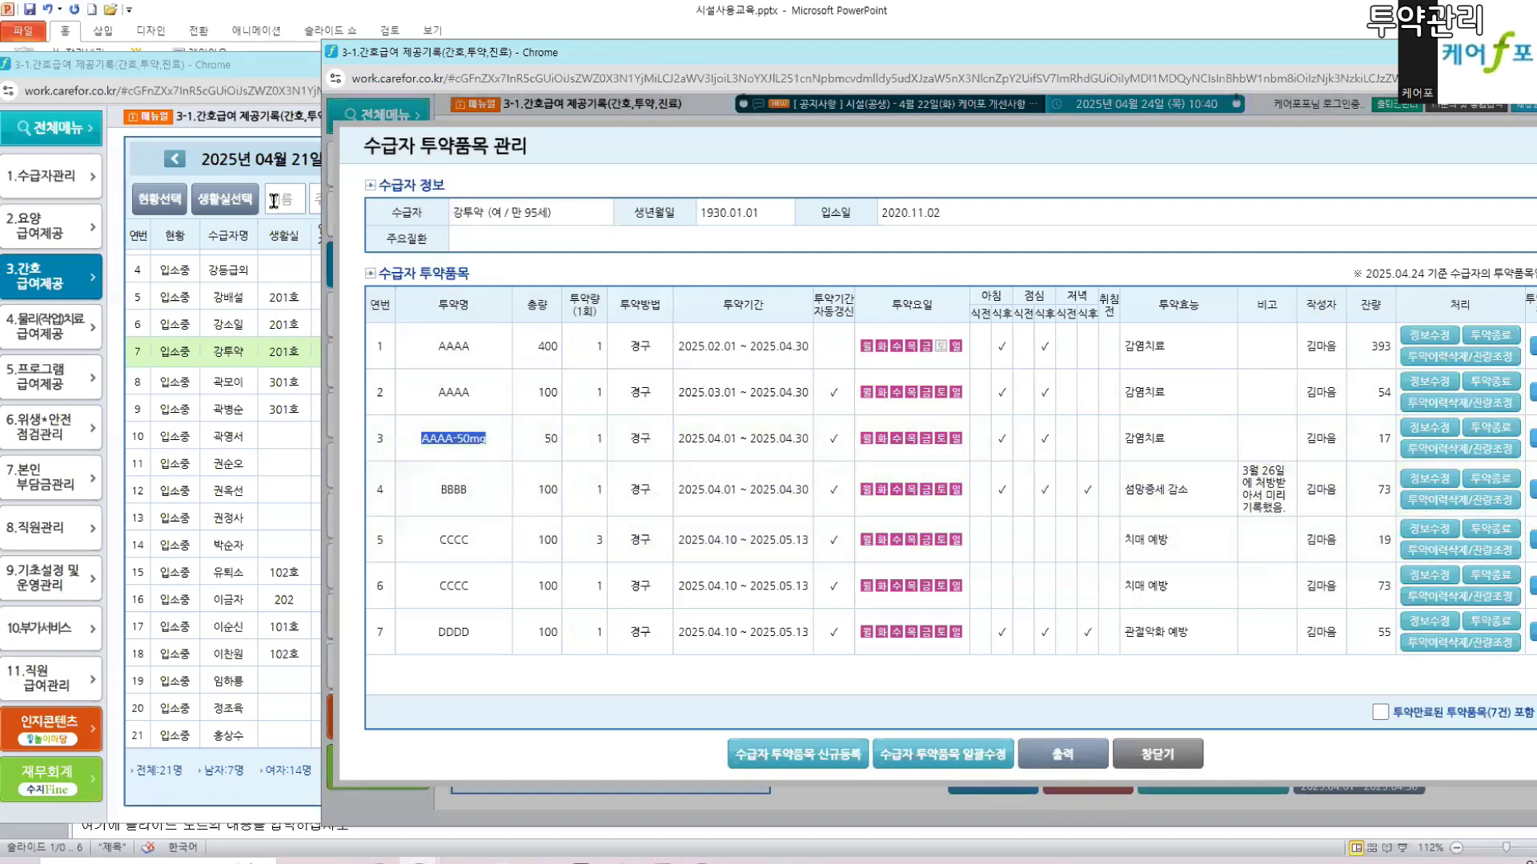
click(262, 157)
click(236, 354)
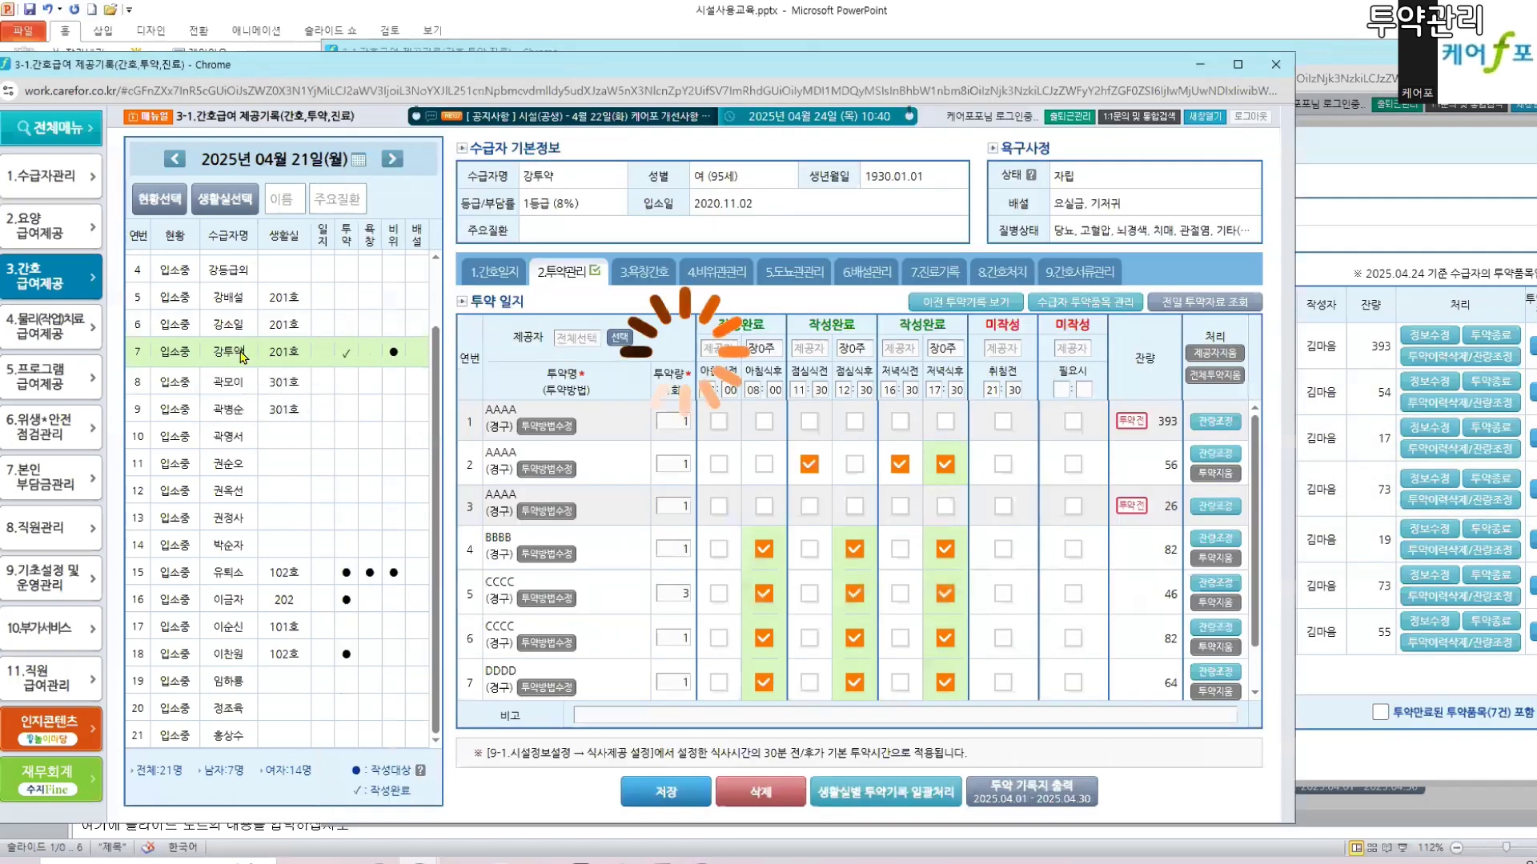
drag(482, 499, 556, 500)
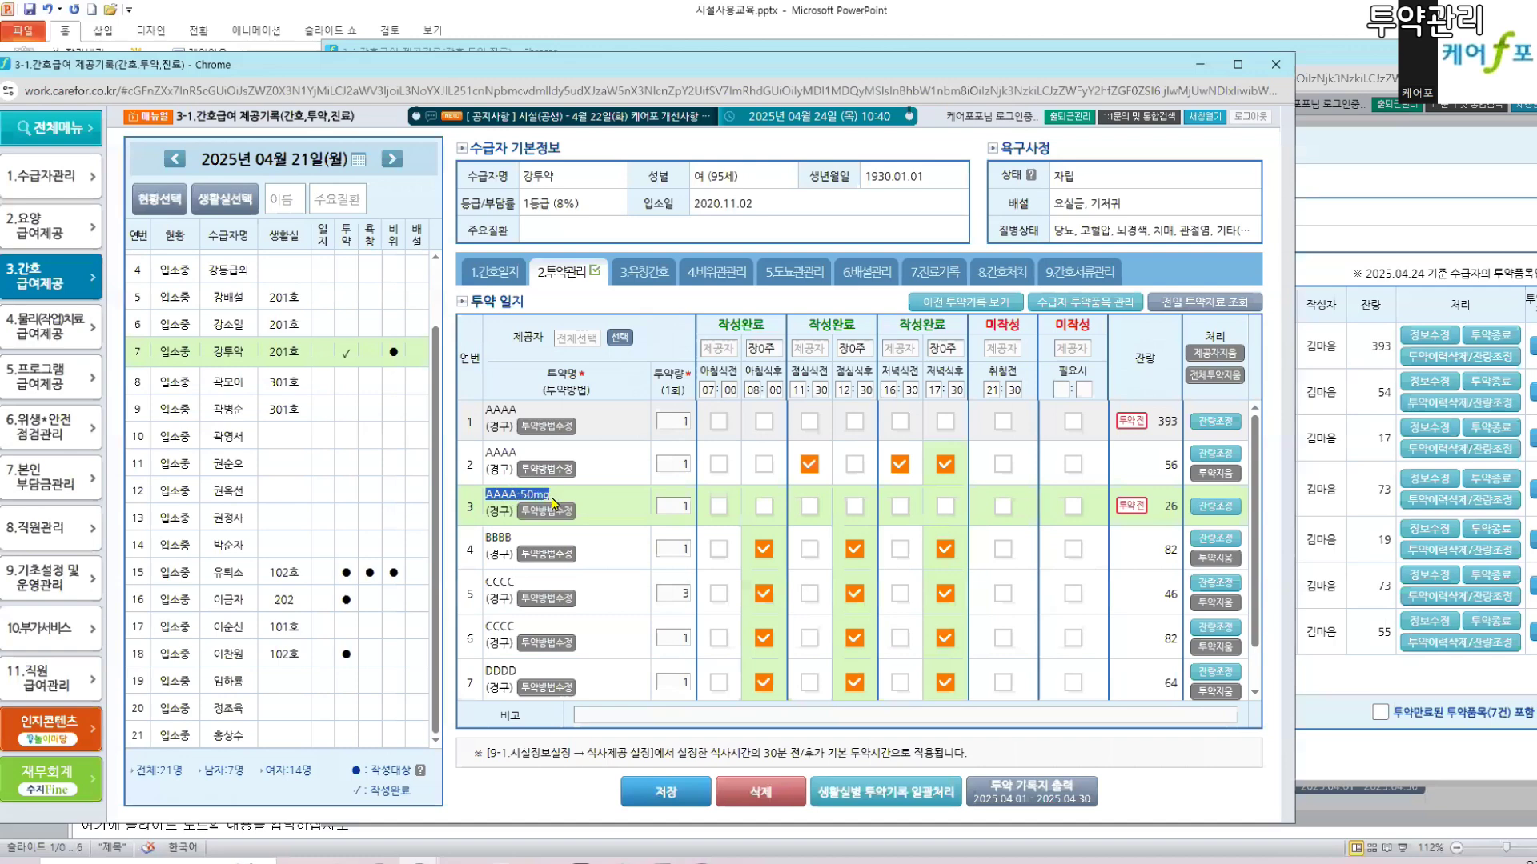
drag(482, 406, 599, 468)
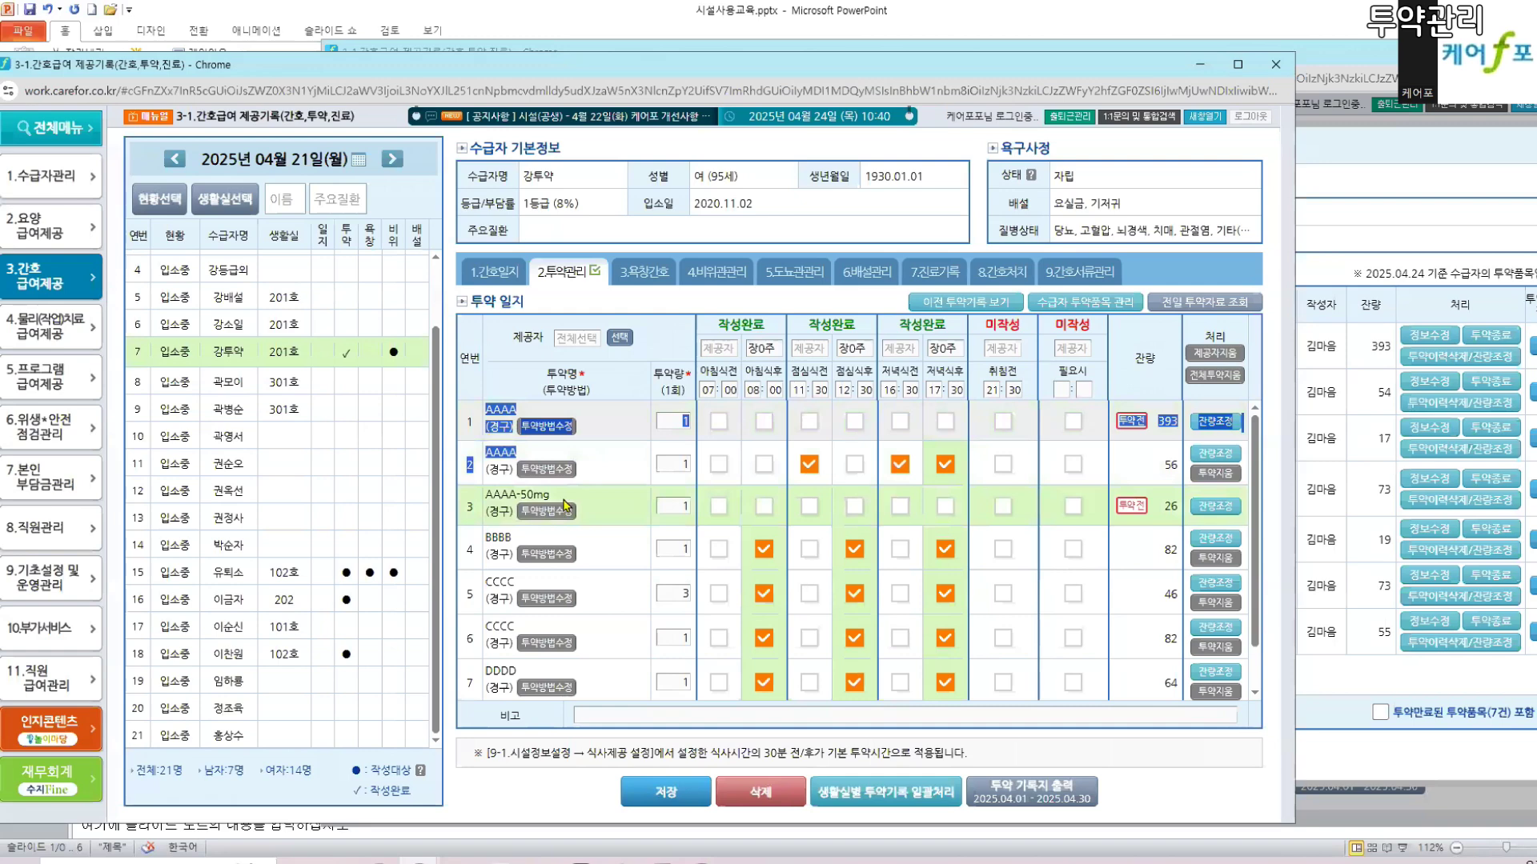
click(175, 161)
click(176, 160)
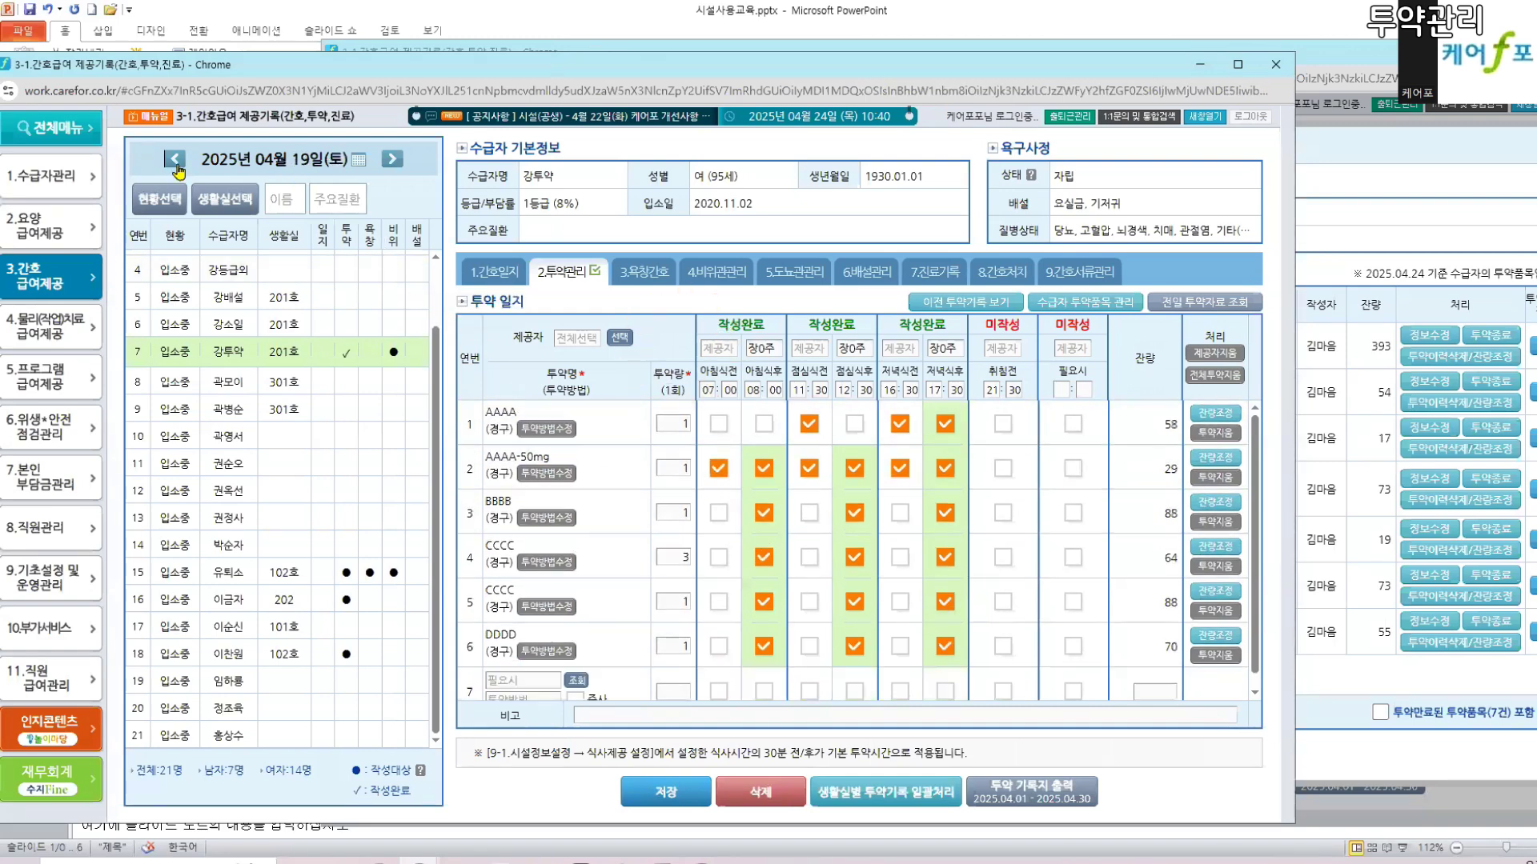
click(177, 163)
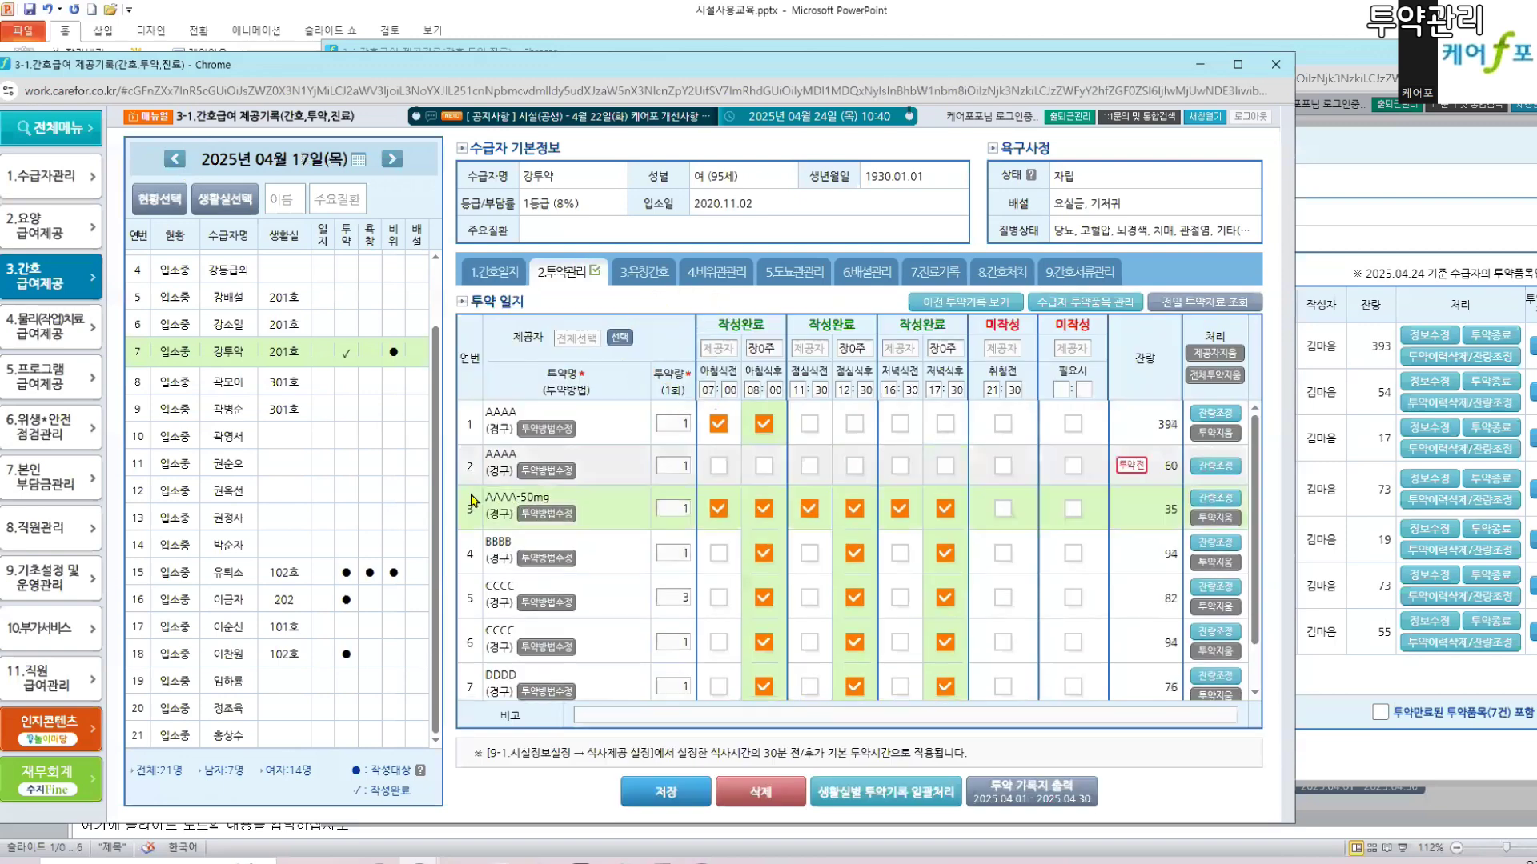
drag(484, 497, 551, 502)
- Review the 2025.04.18 history entry of the AAAA item running 2025.02.01 ~ 2025.04.30, and close the history and 수급자 투약품목 관리
click(1088, 301)
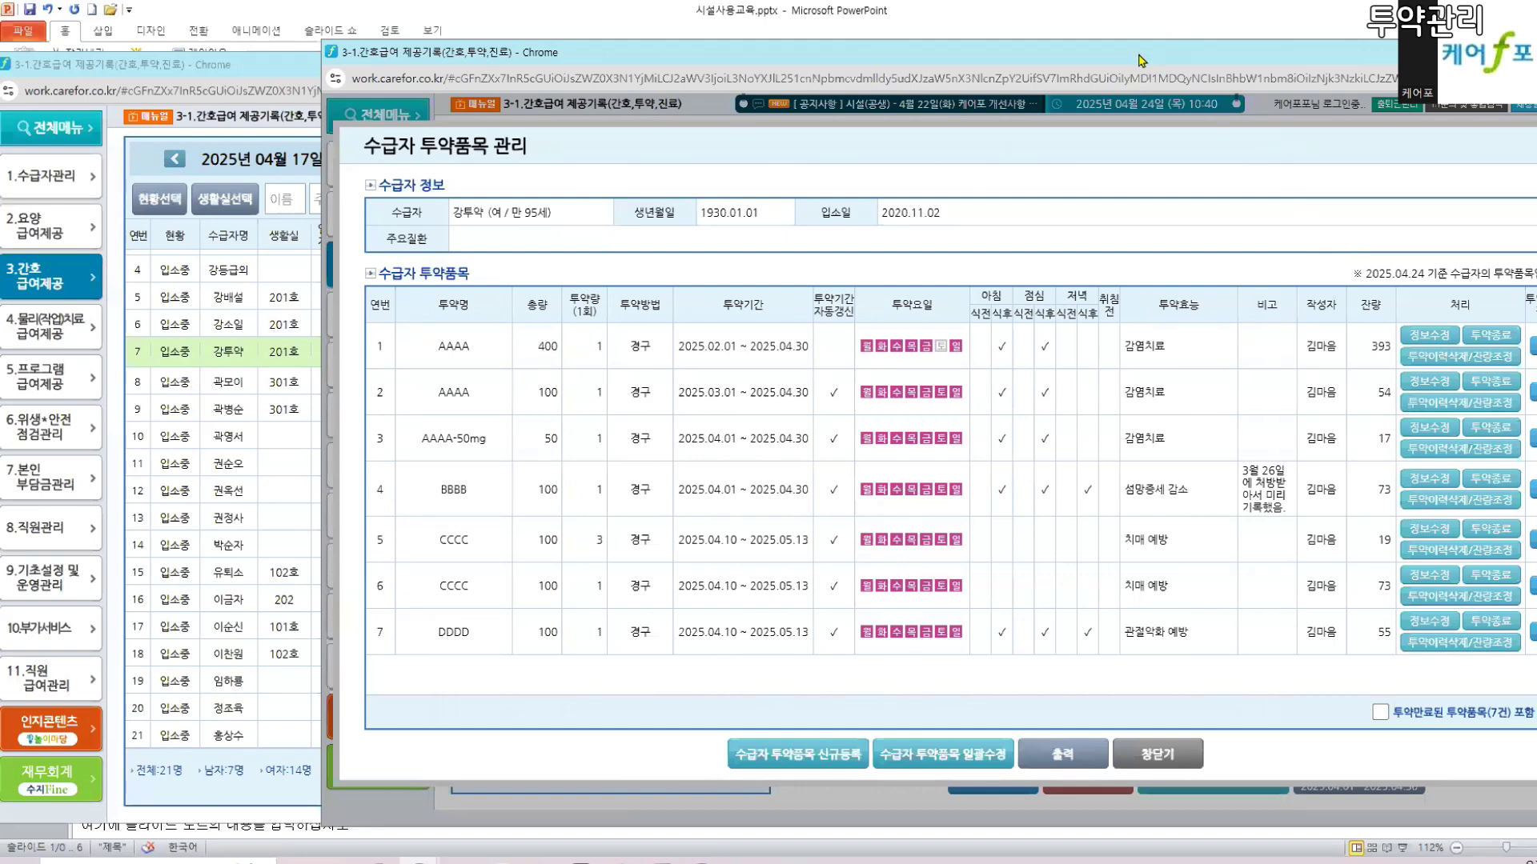
drag(1140, 60, 1066, 49)
drag(1344, 348, 1386, 348)
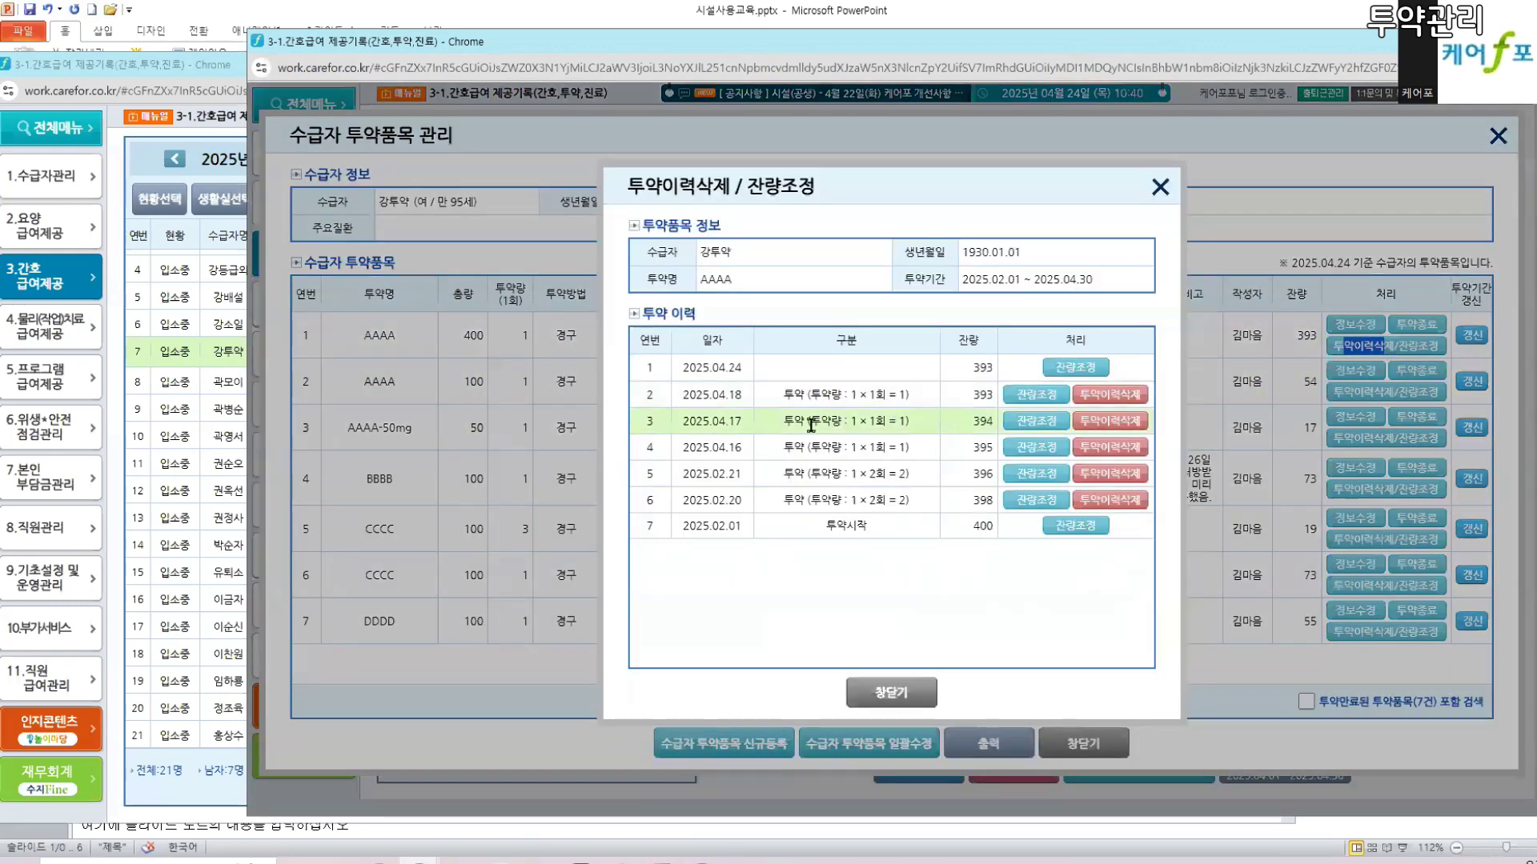
drag(682, 395, 718, 395)
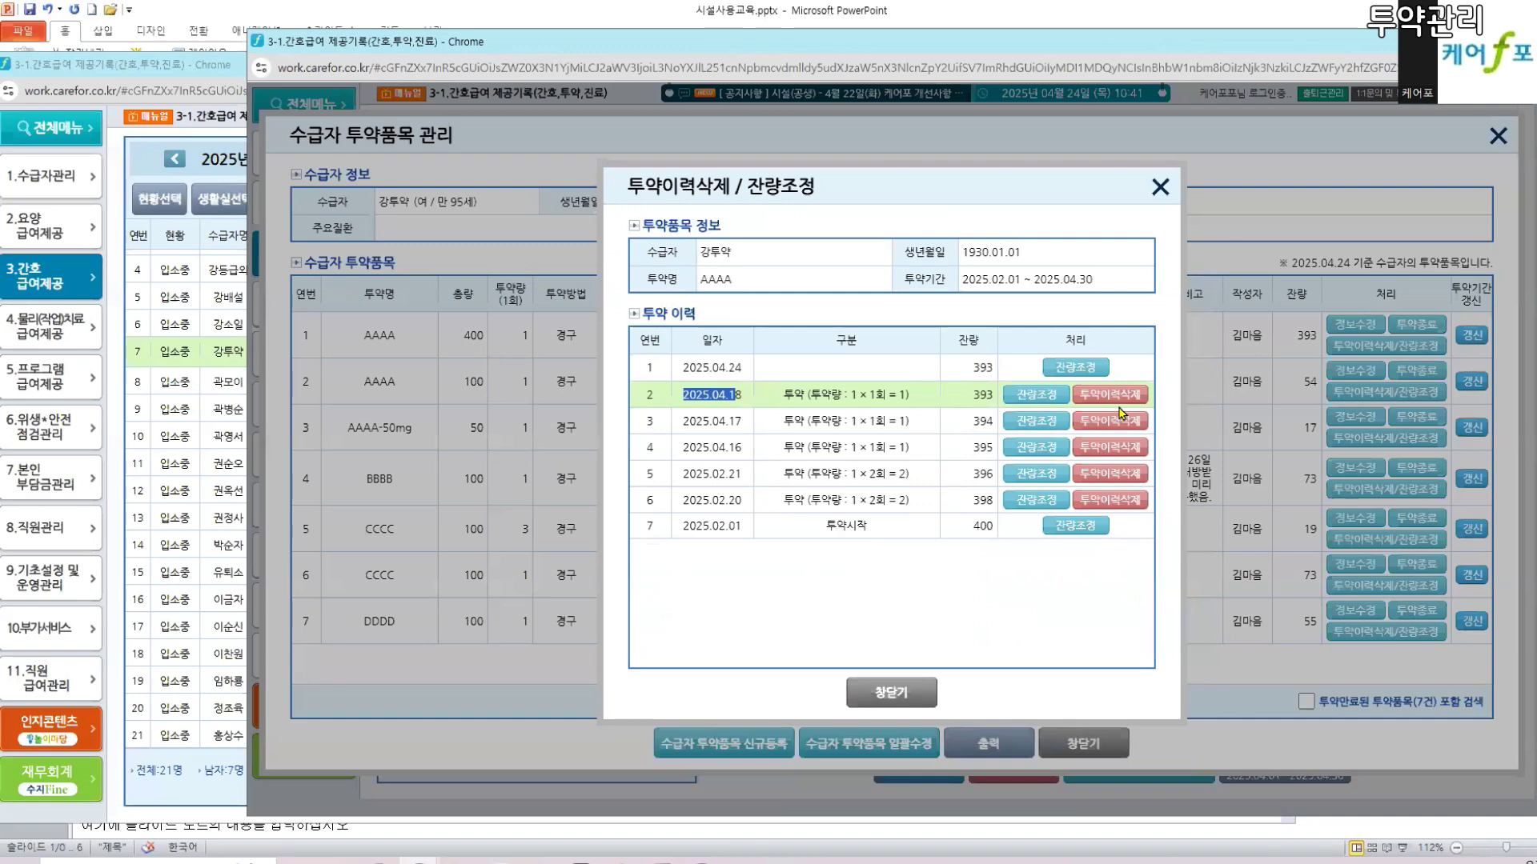
click(891, 693)
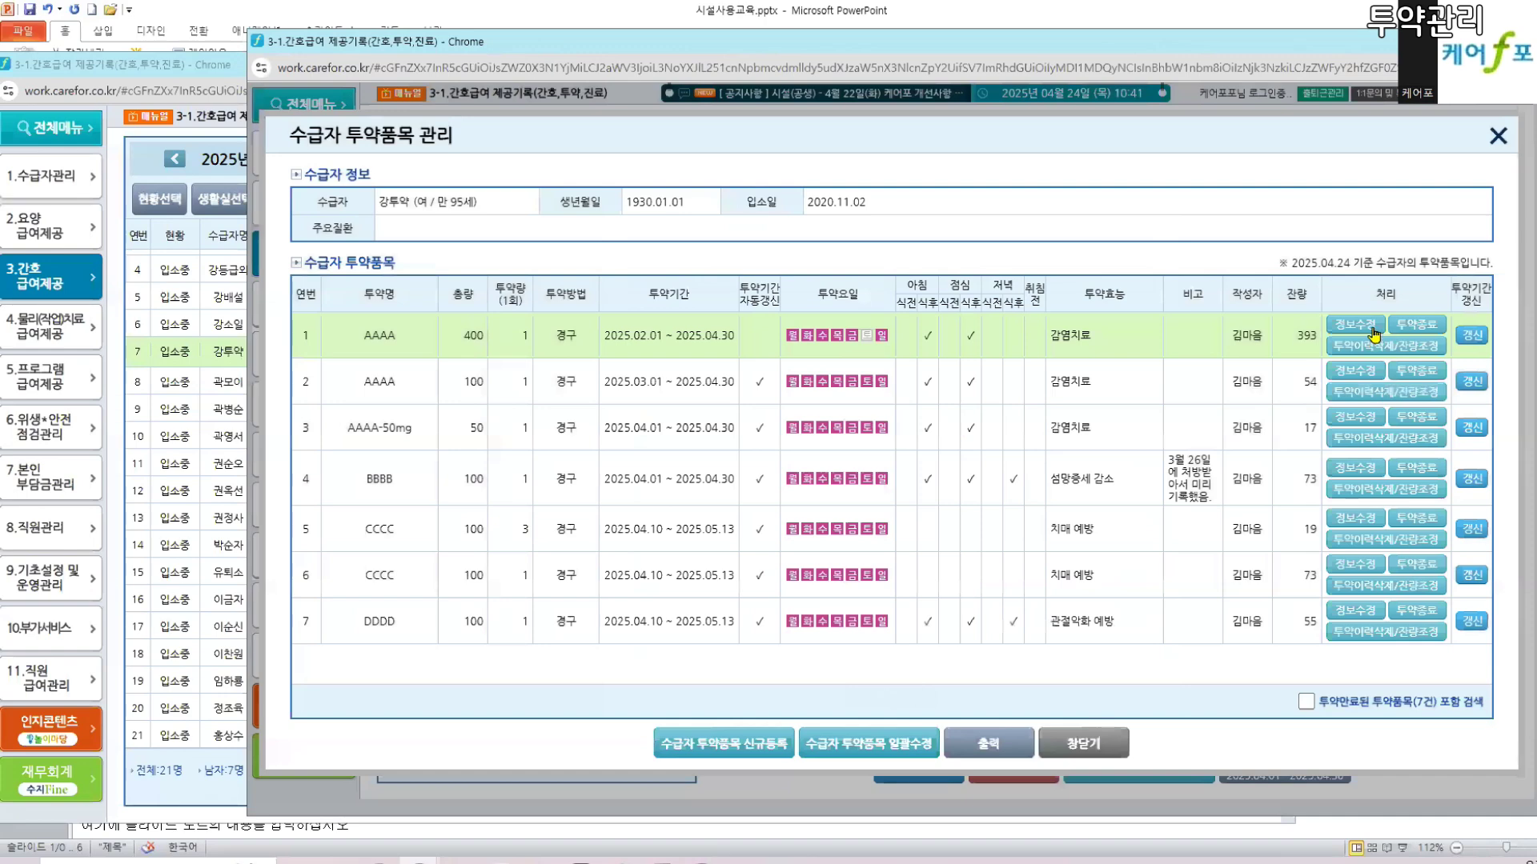
click(1093, 744)
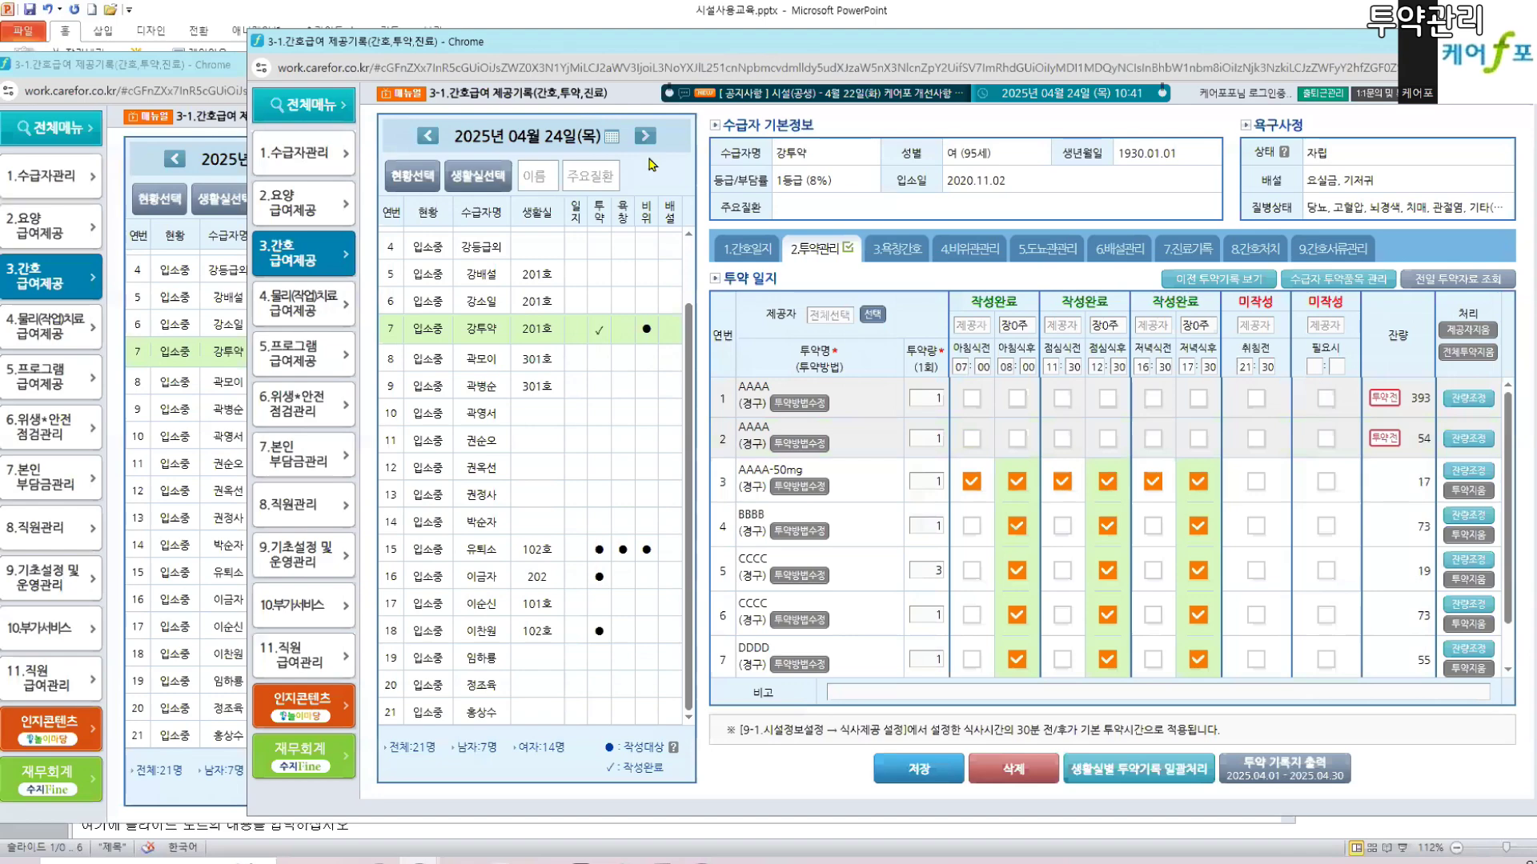
- Rearrange the two Carefor windows so the one with the 17 April 2025 medication log is in front
drag(579, 43, 552, 42)
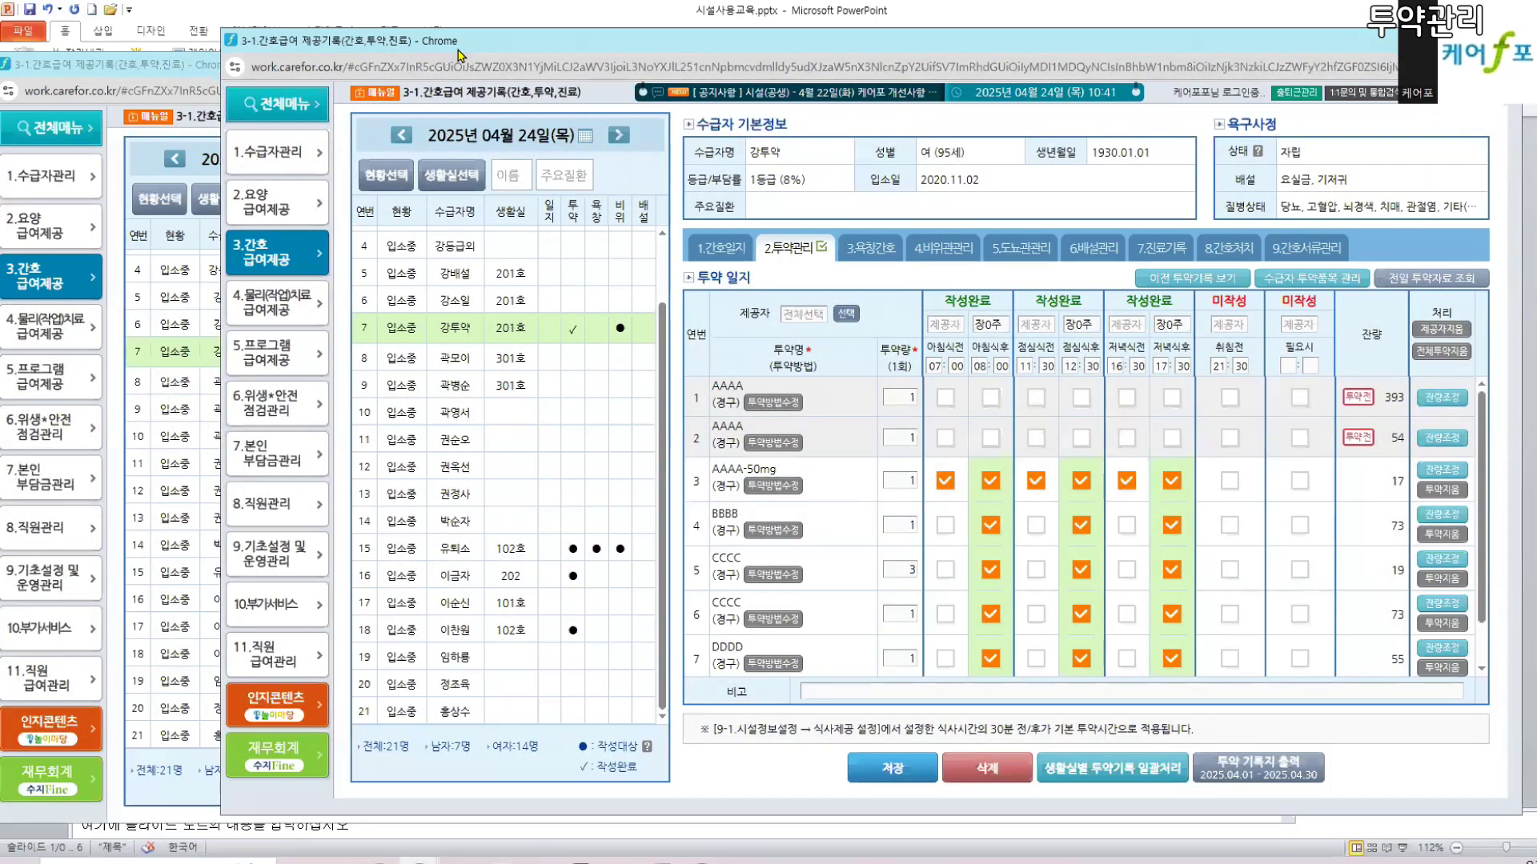
drag(472, 47, 564, 46)
drag(233, 68, 317, 62)
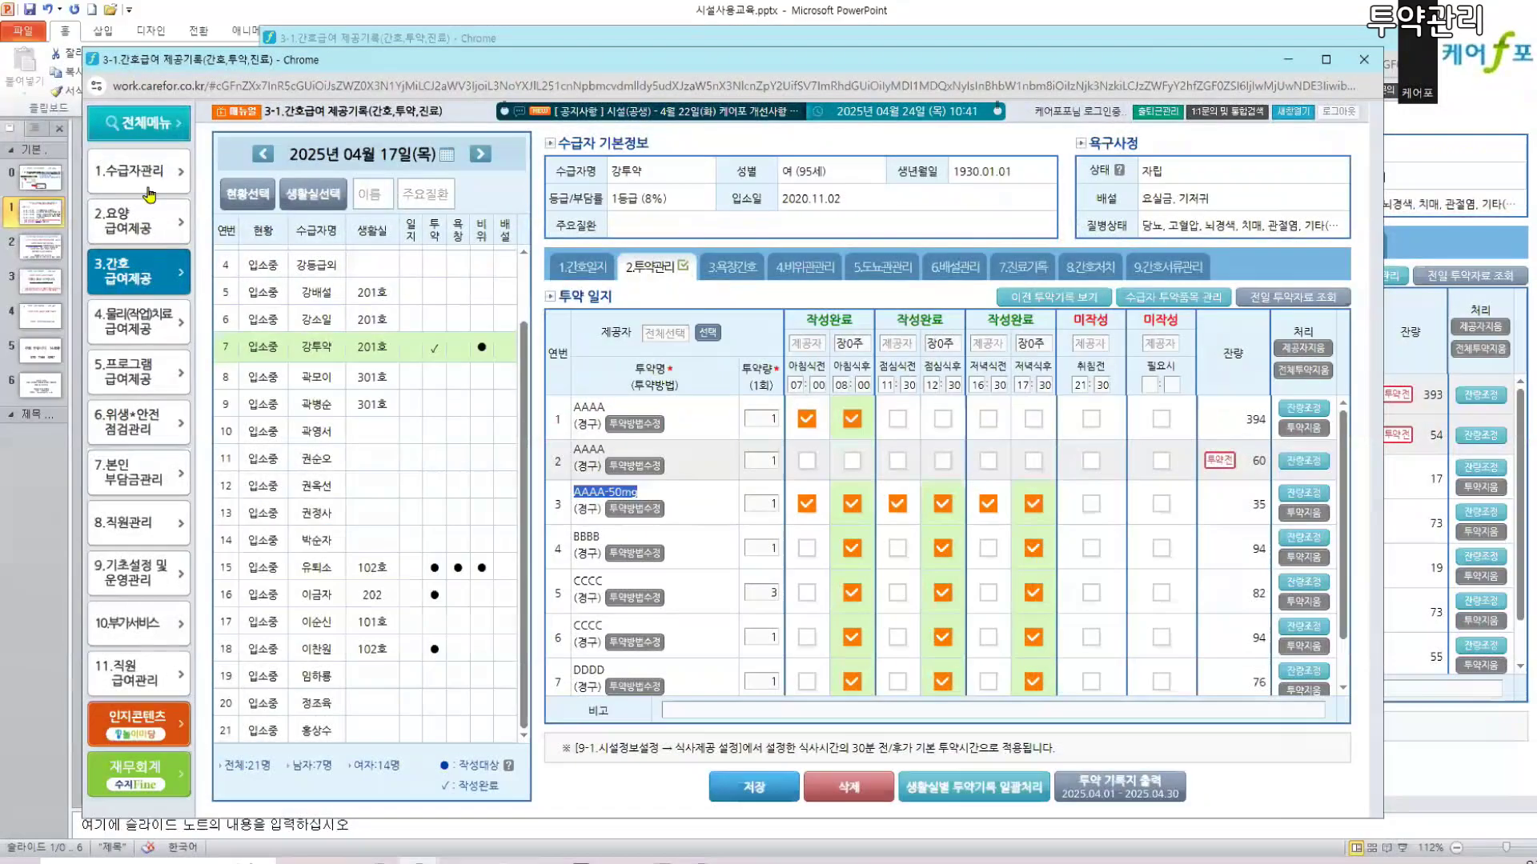
- Delete the resident's medication logs for 25 and 26 April 2025, and move on to 27 April
click(144, 169)
click(572, 40)
click(653, 138)
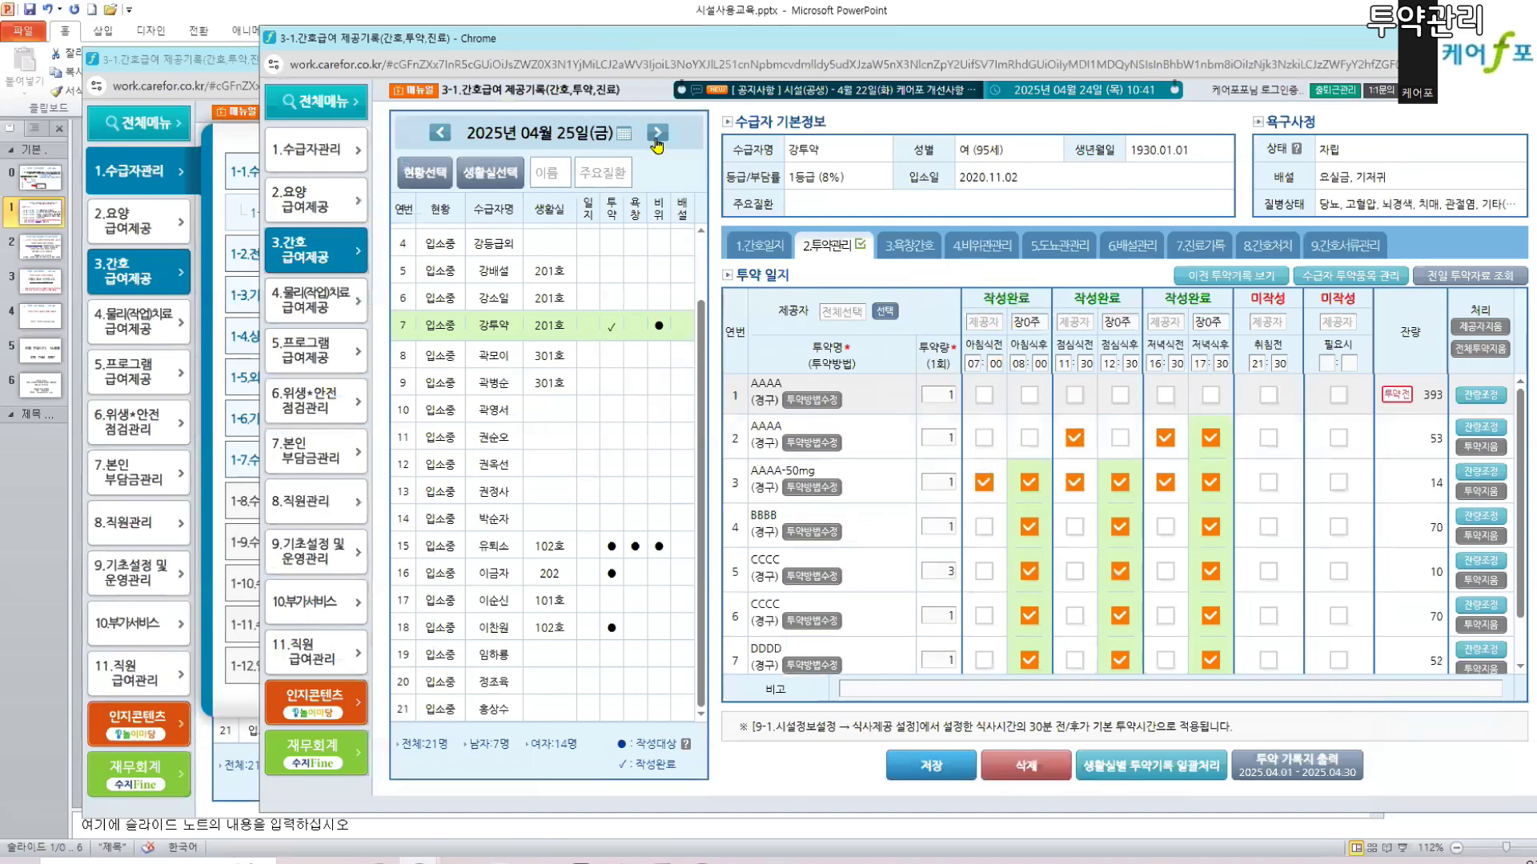
click(1008, 773)
key(Return)
click(659, 133)
click(1018, 773)
key(Return)
click(656, 133)
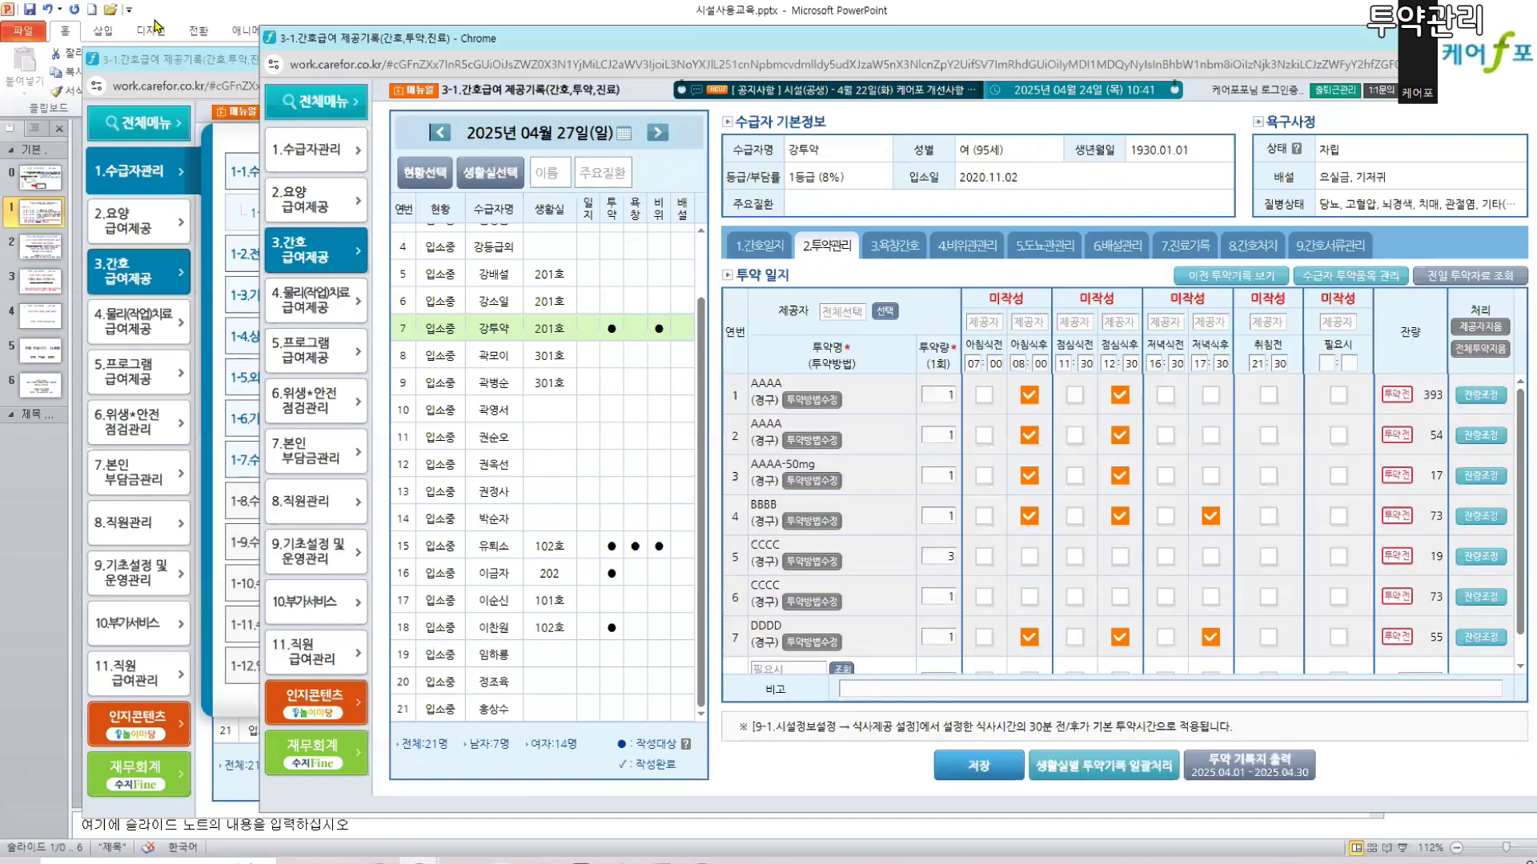
- Open 1-5.외출, 외박 관리 for the same resident in the other Carefor window
click(175, 66)
click(269, 169)
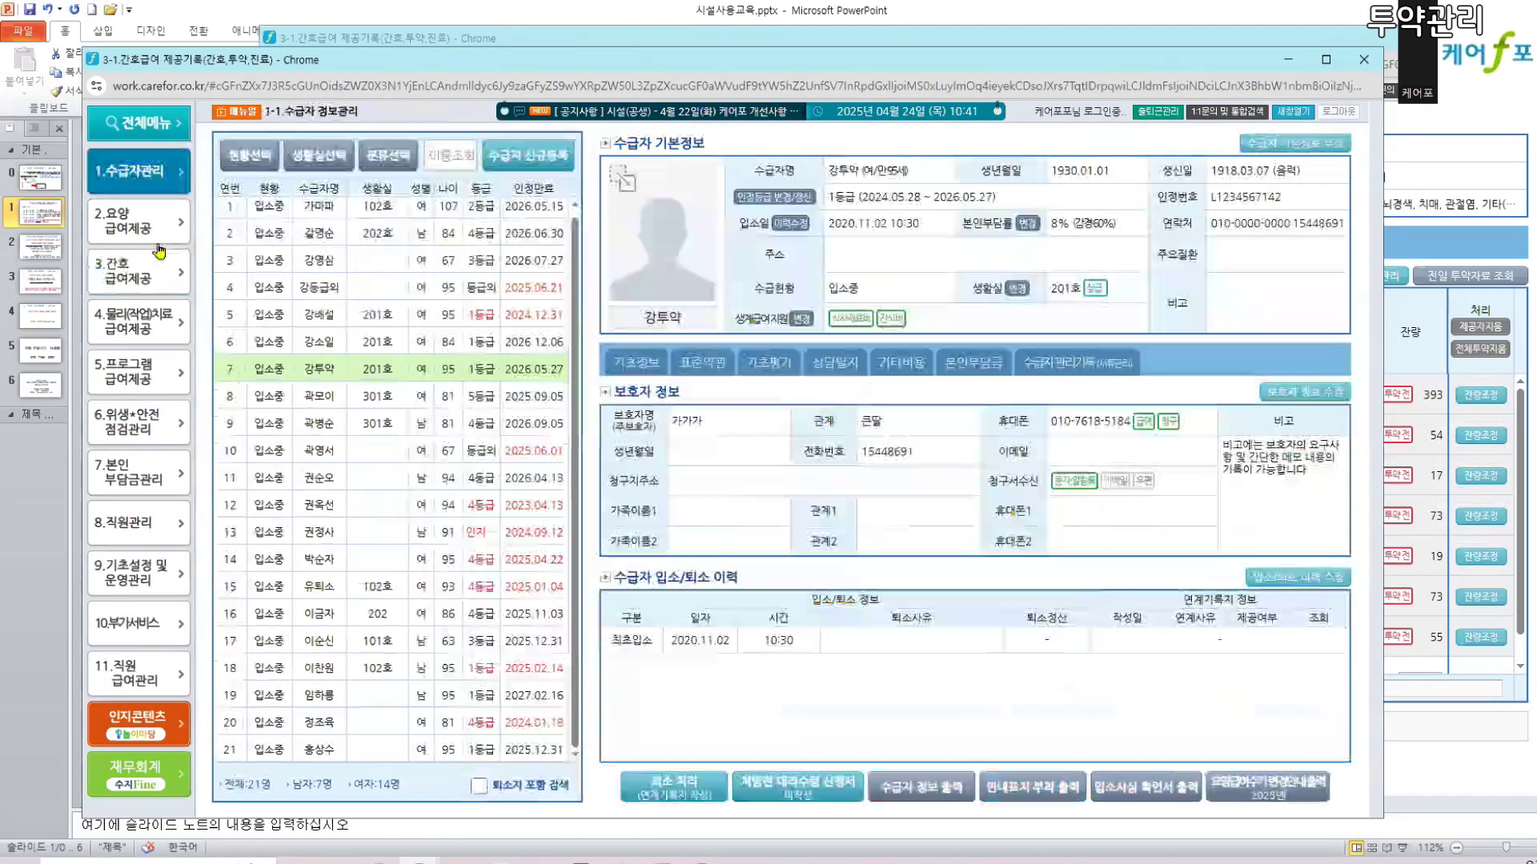
click(159, 256)
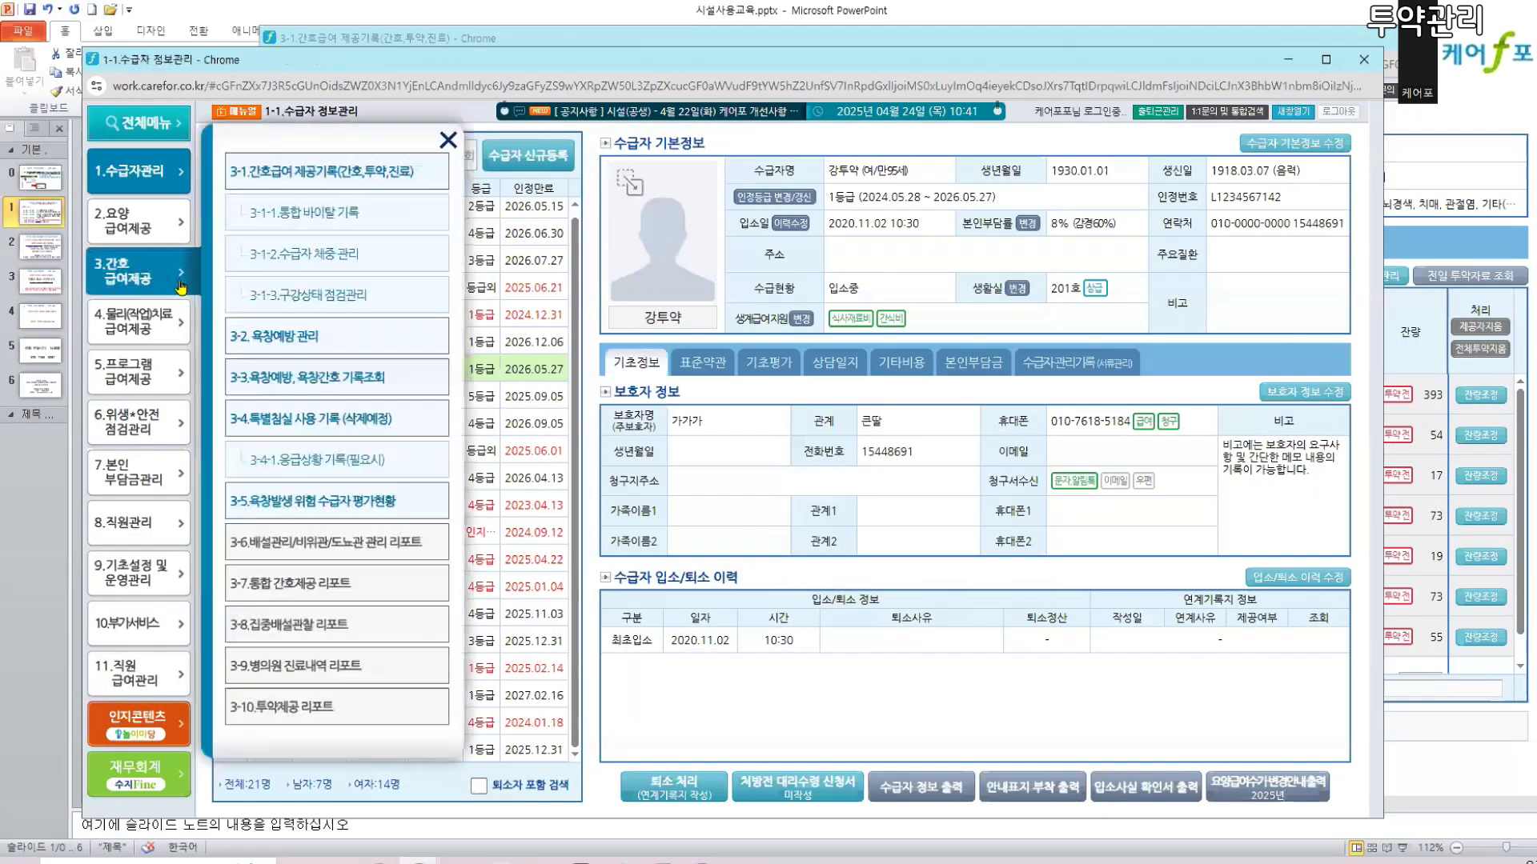
click(163, 186)
click(264, 383)
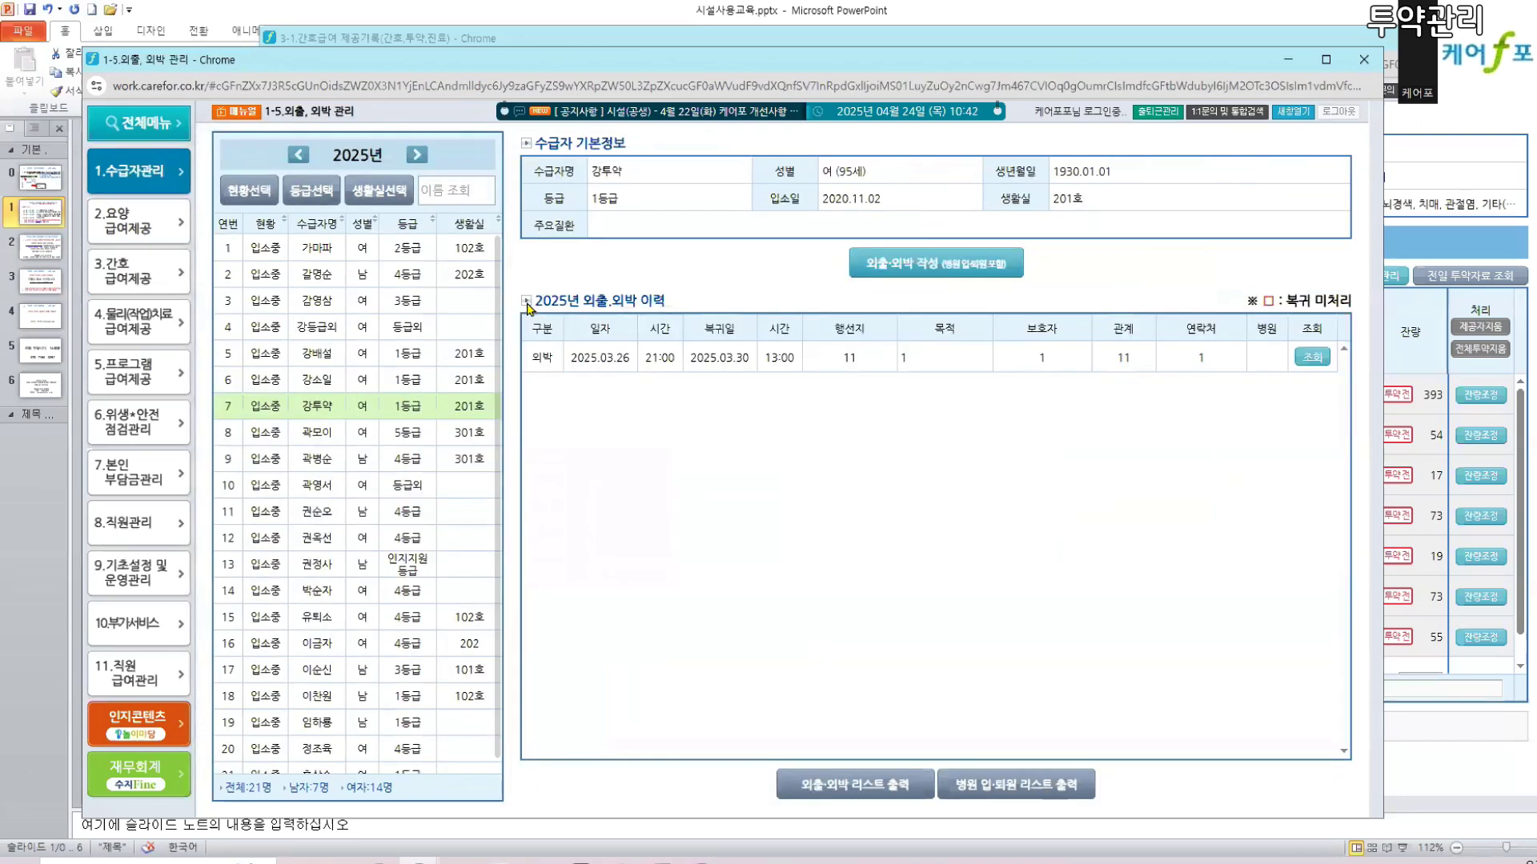
- Start a new 외박 record for the resident running from 2025.04.25 12:00 to 2025.04.27 12:00
click(890, 272)
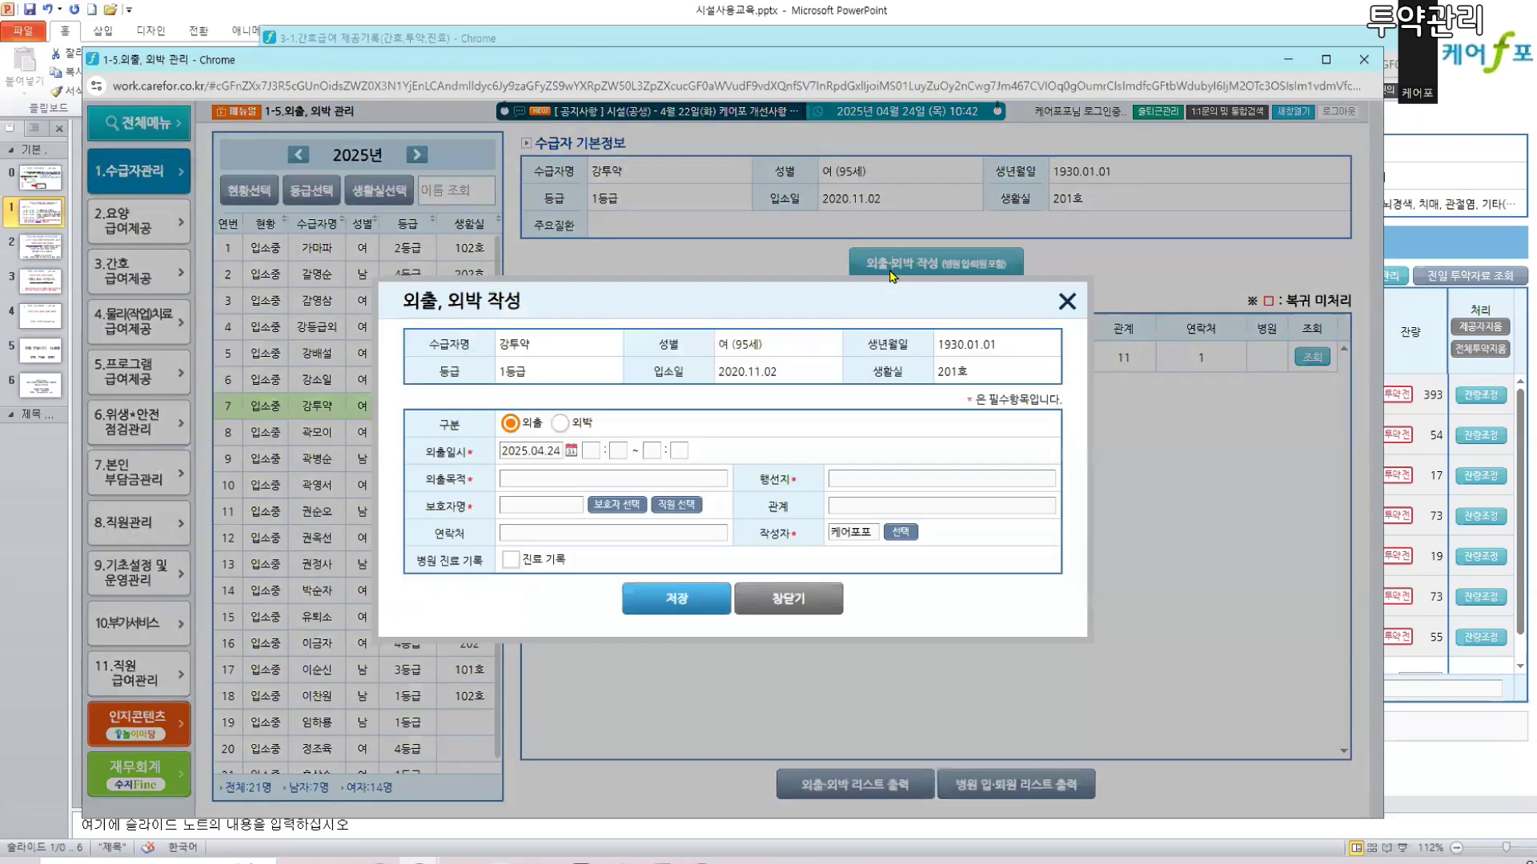
click(559, 423)
click(591, 451)
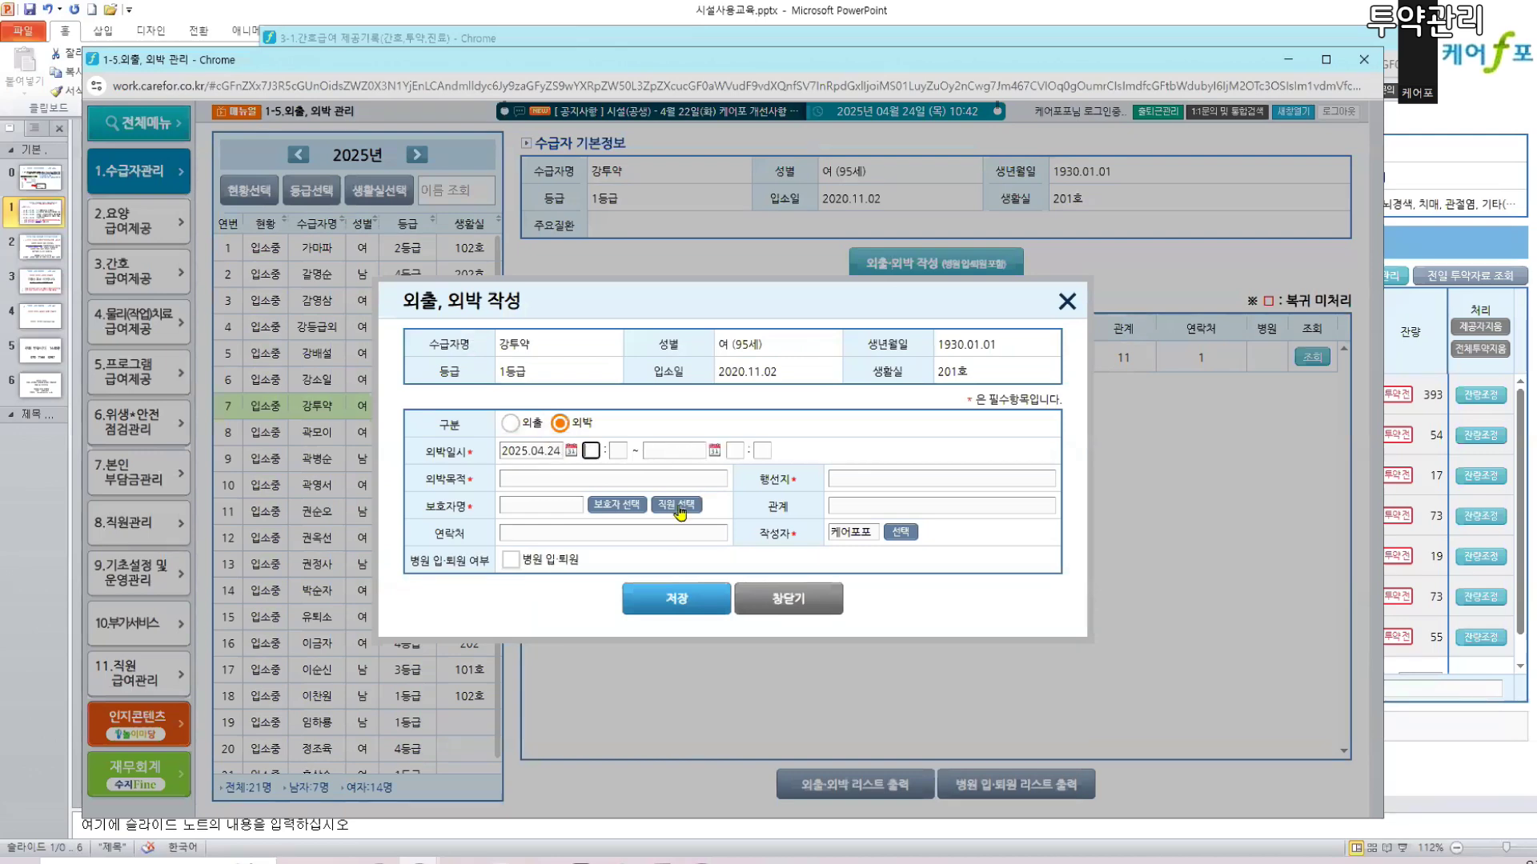
click(552, 451)
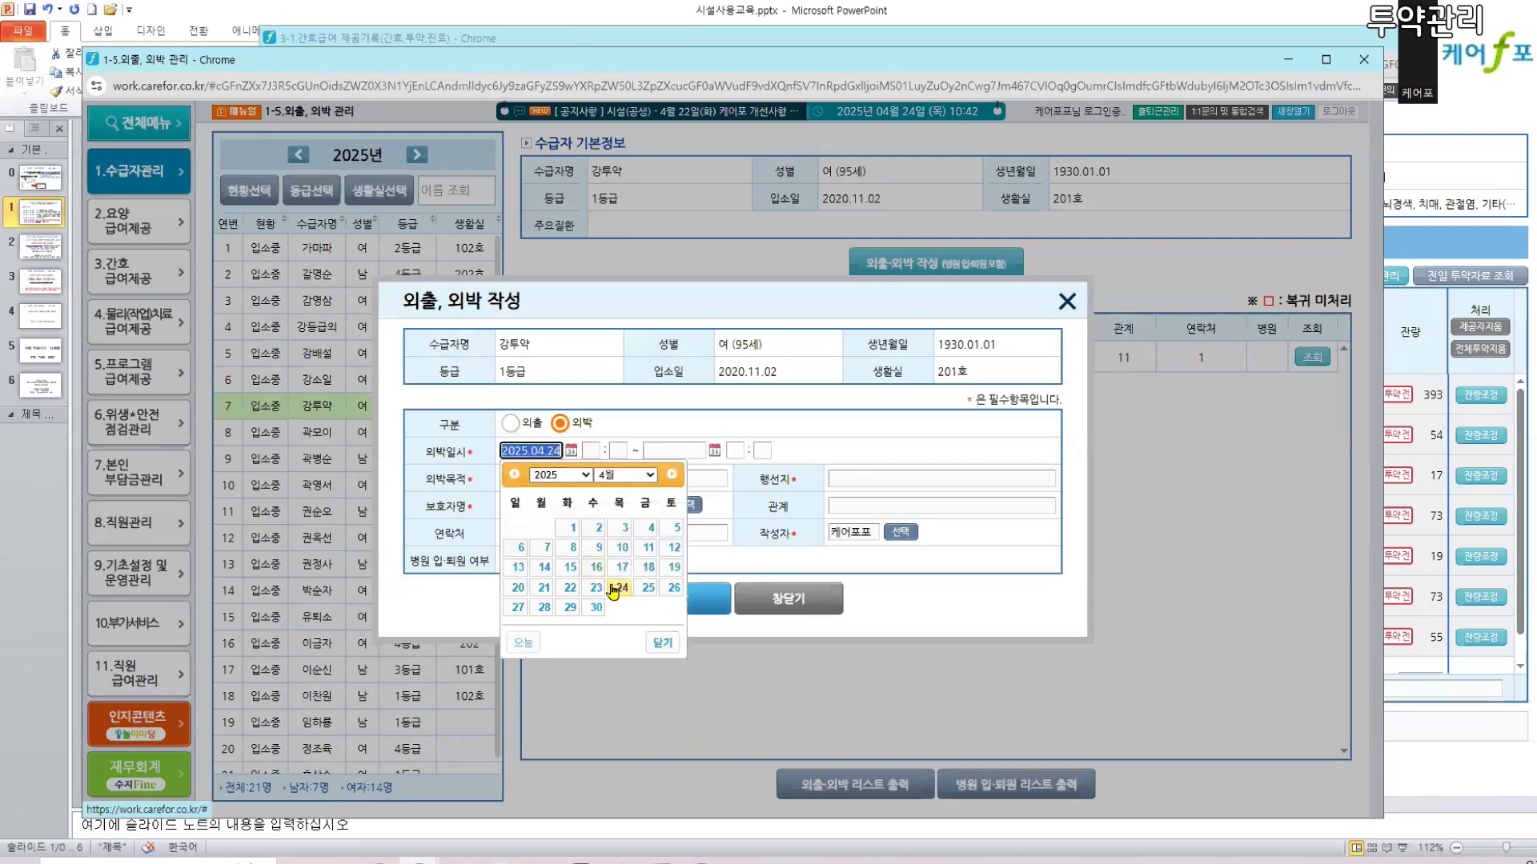
click(640, 587)
click(591, 451)
text(12)
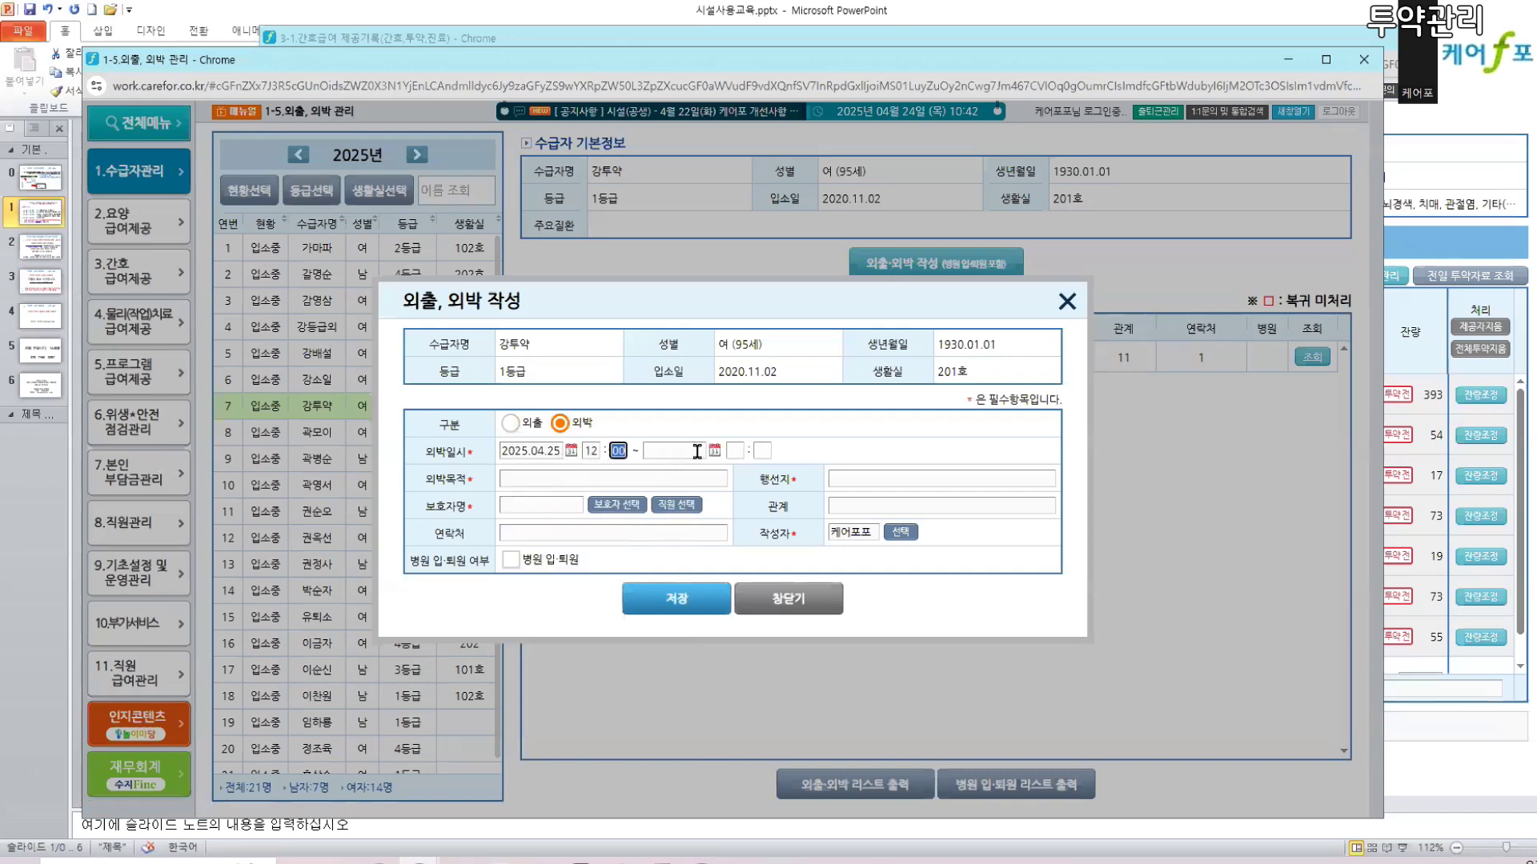
click(693, 450)
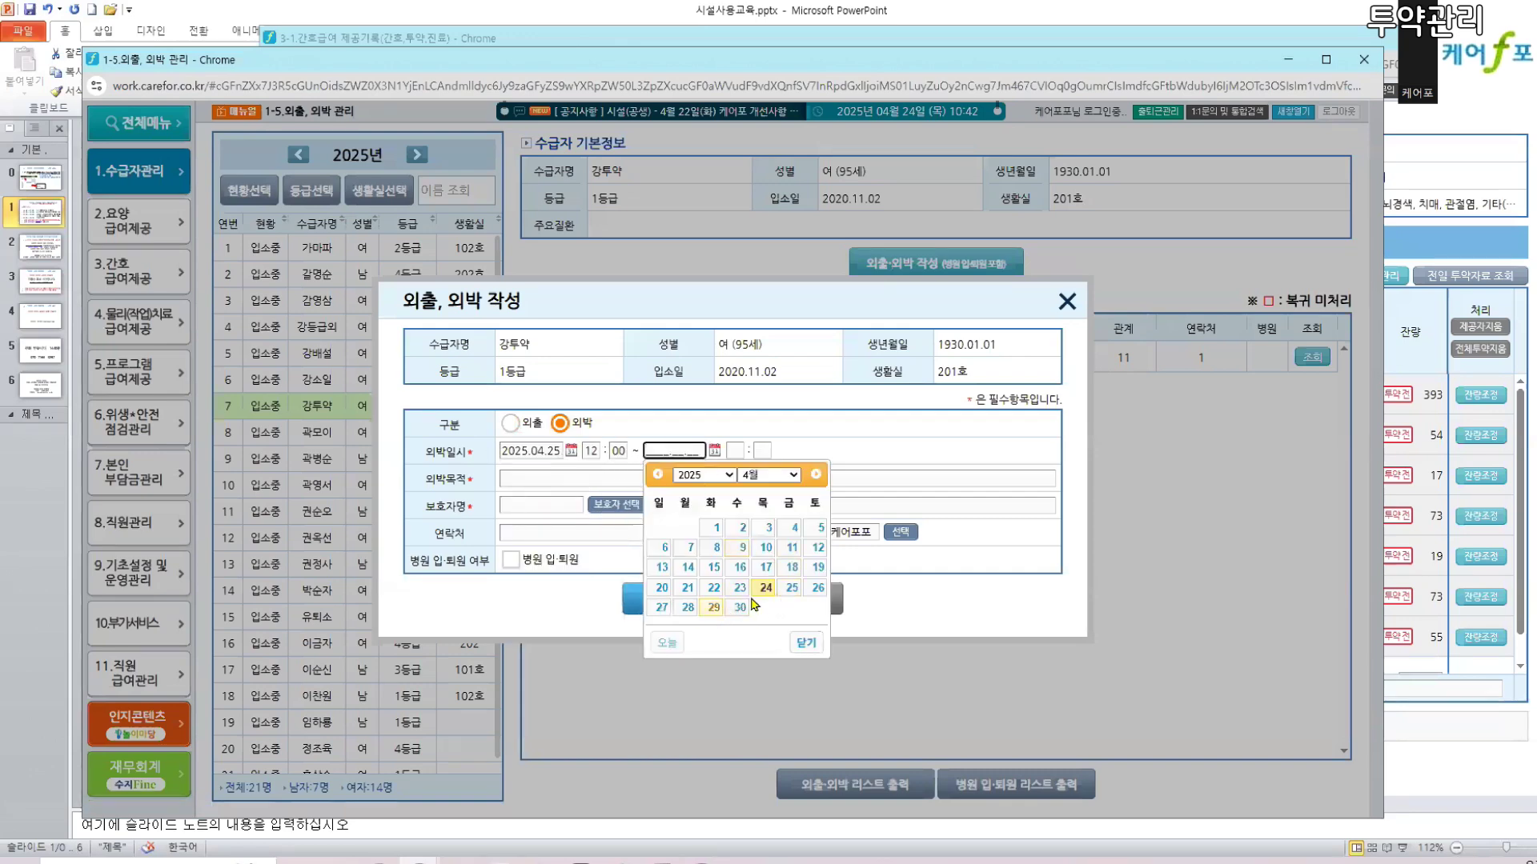
click(662, 607)
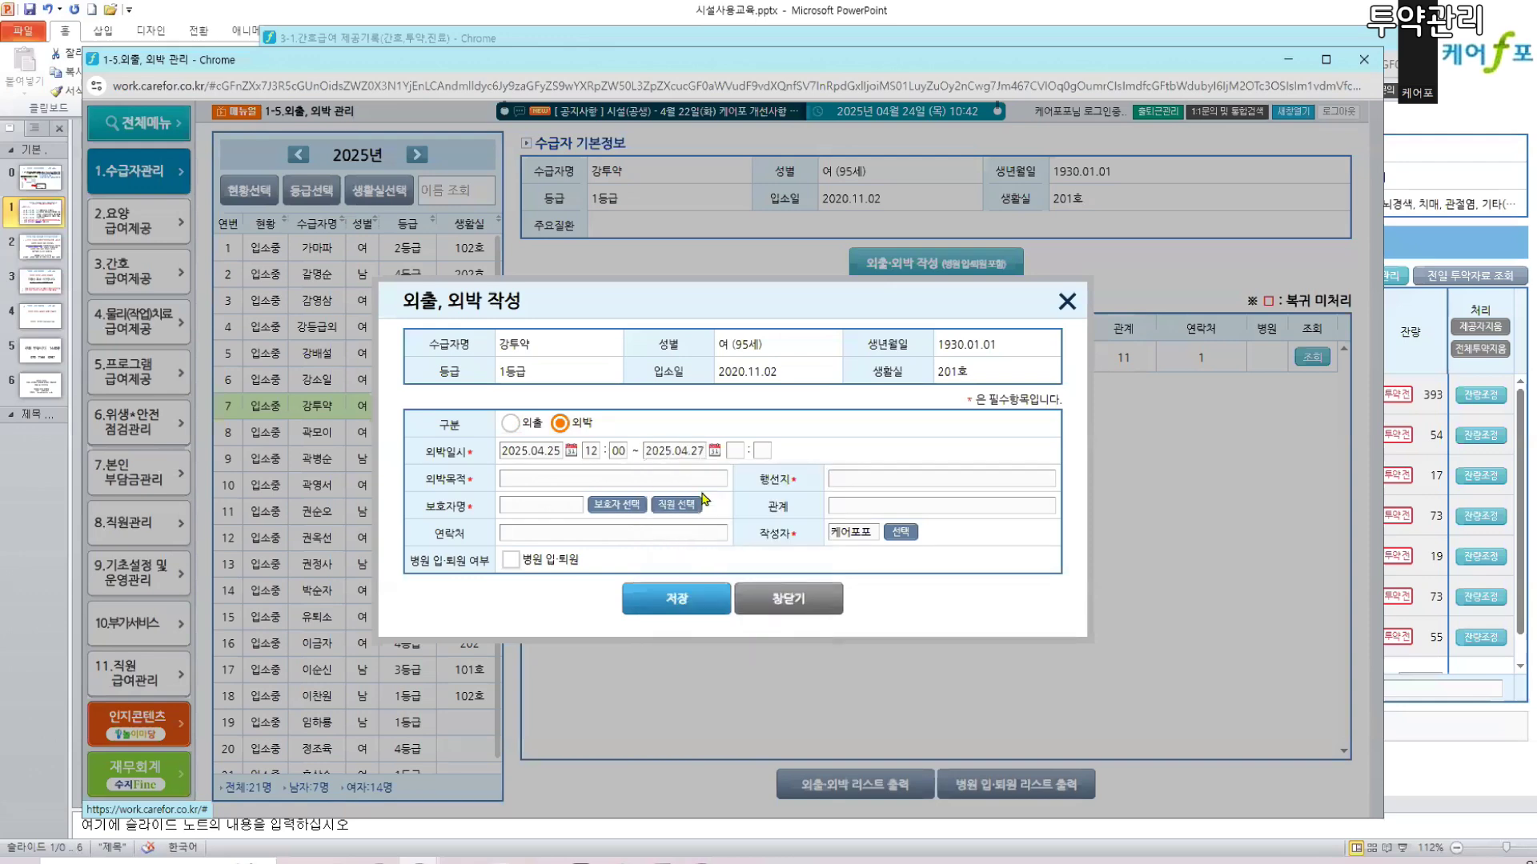
click(733, 451)
text(12)
- Fill in the 외박 record's purpose, guardian, contact, destination and relationship with 13, and save the record
click(557, 479)
text(13)
click(557, 505)
text(13)
click(557, 533)
text(13)
click(863, 480)
text(13)
click(863, 505)
text(13)
click(676, 599)
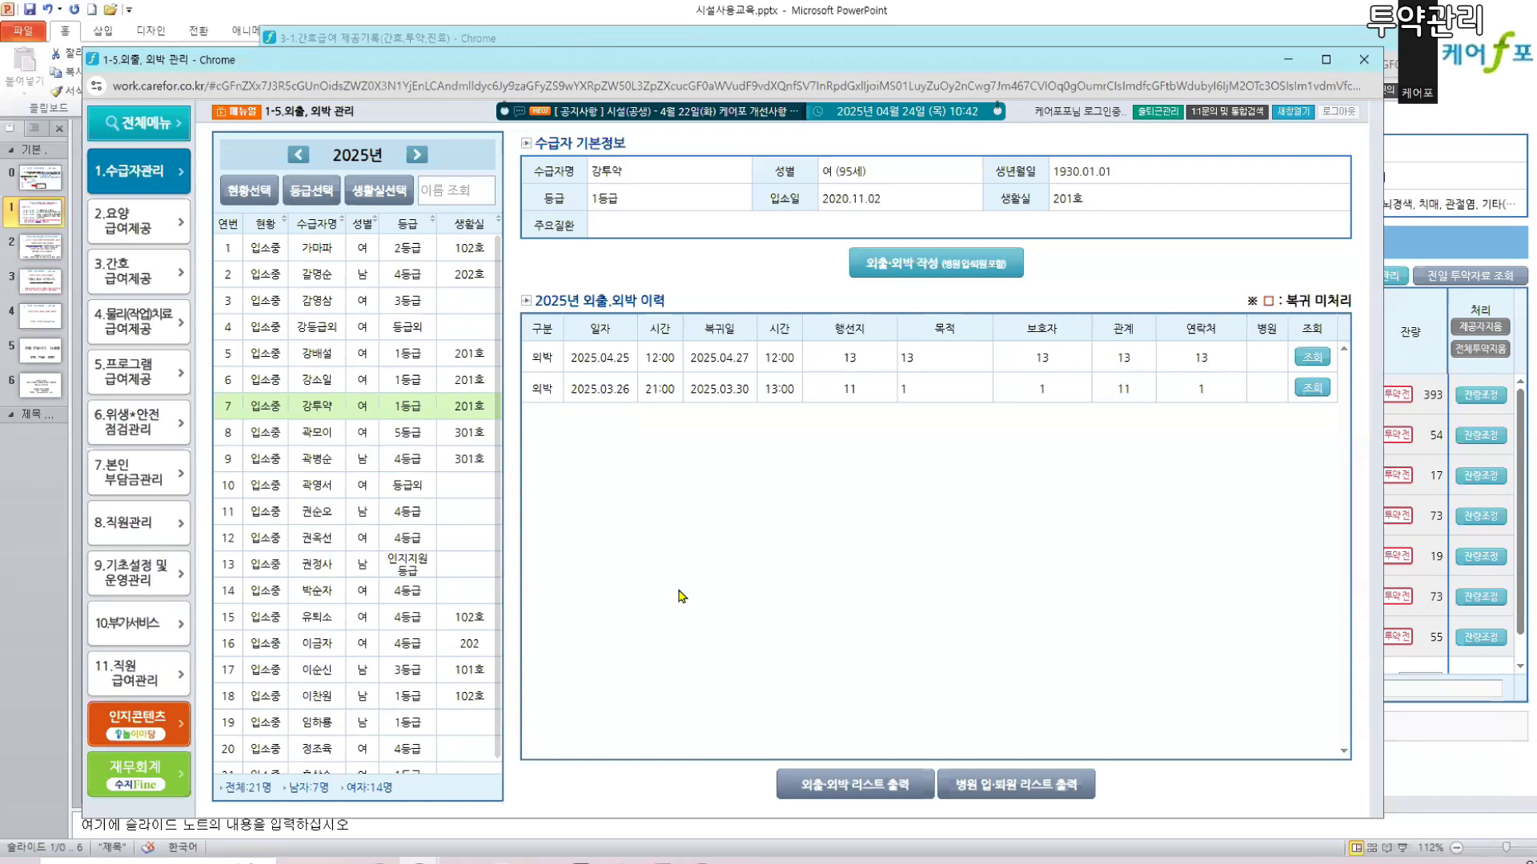
- Return to the medication log window, reload the resident's record, and show the log for 25 April 2025
click(1411, 254)
click(499, 329)
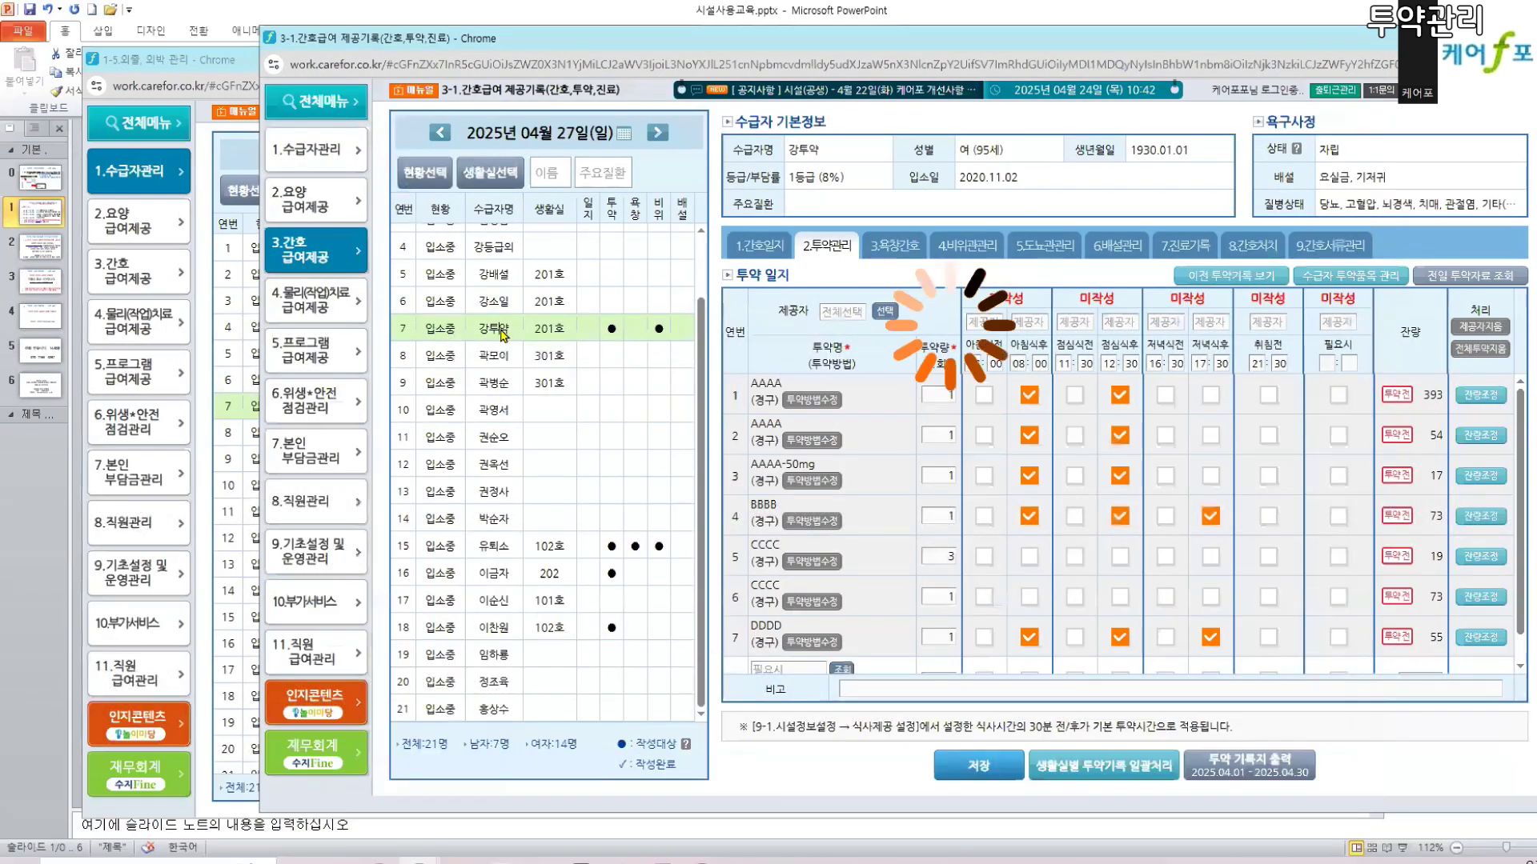
click(625, 134)
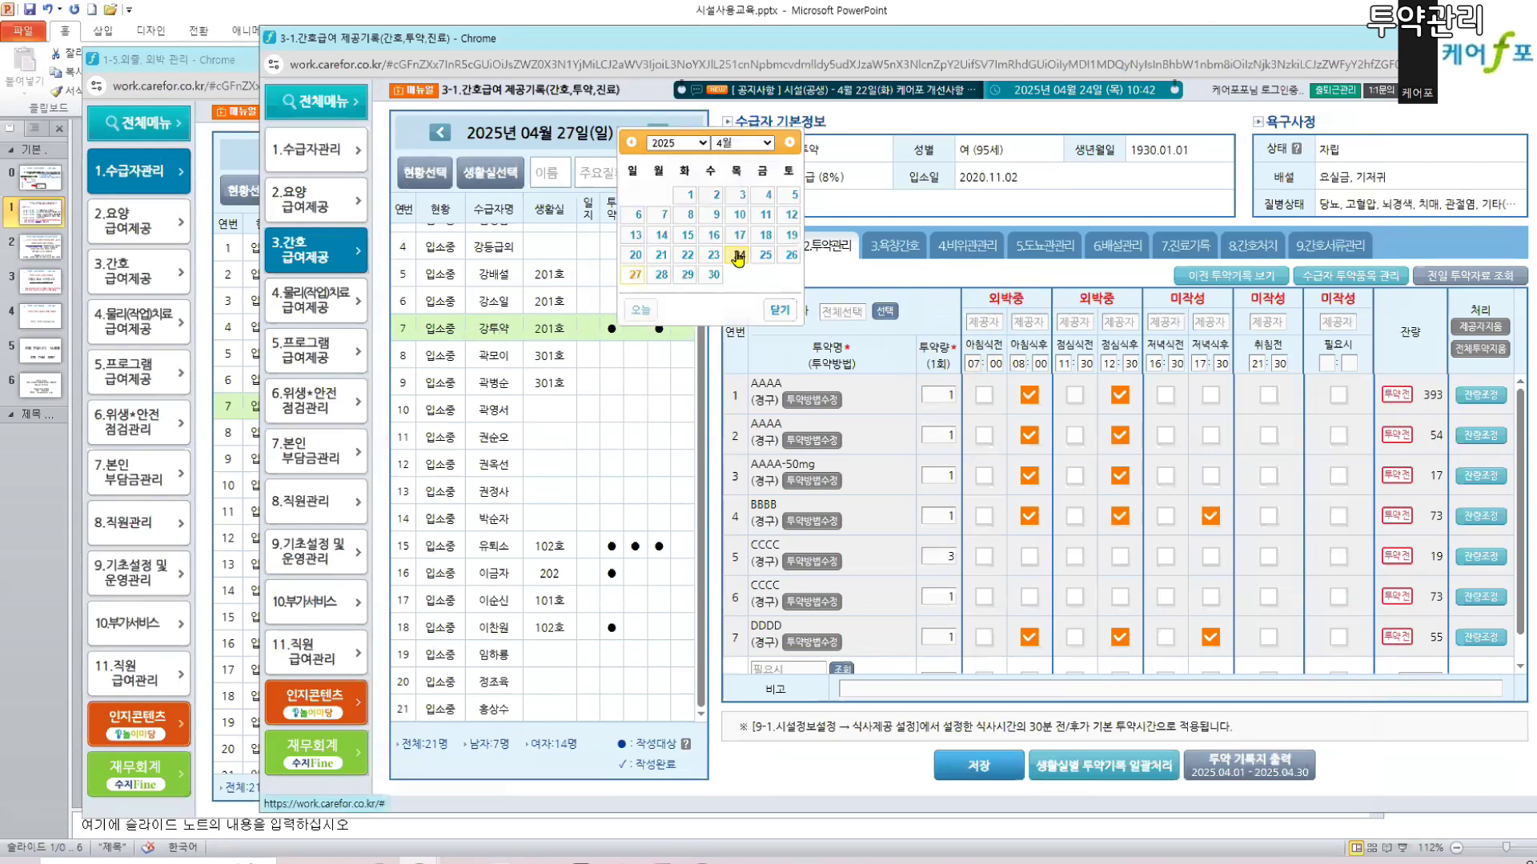
click(737, 256)
click(658, 133)
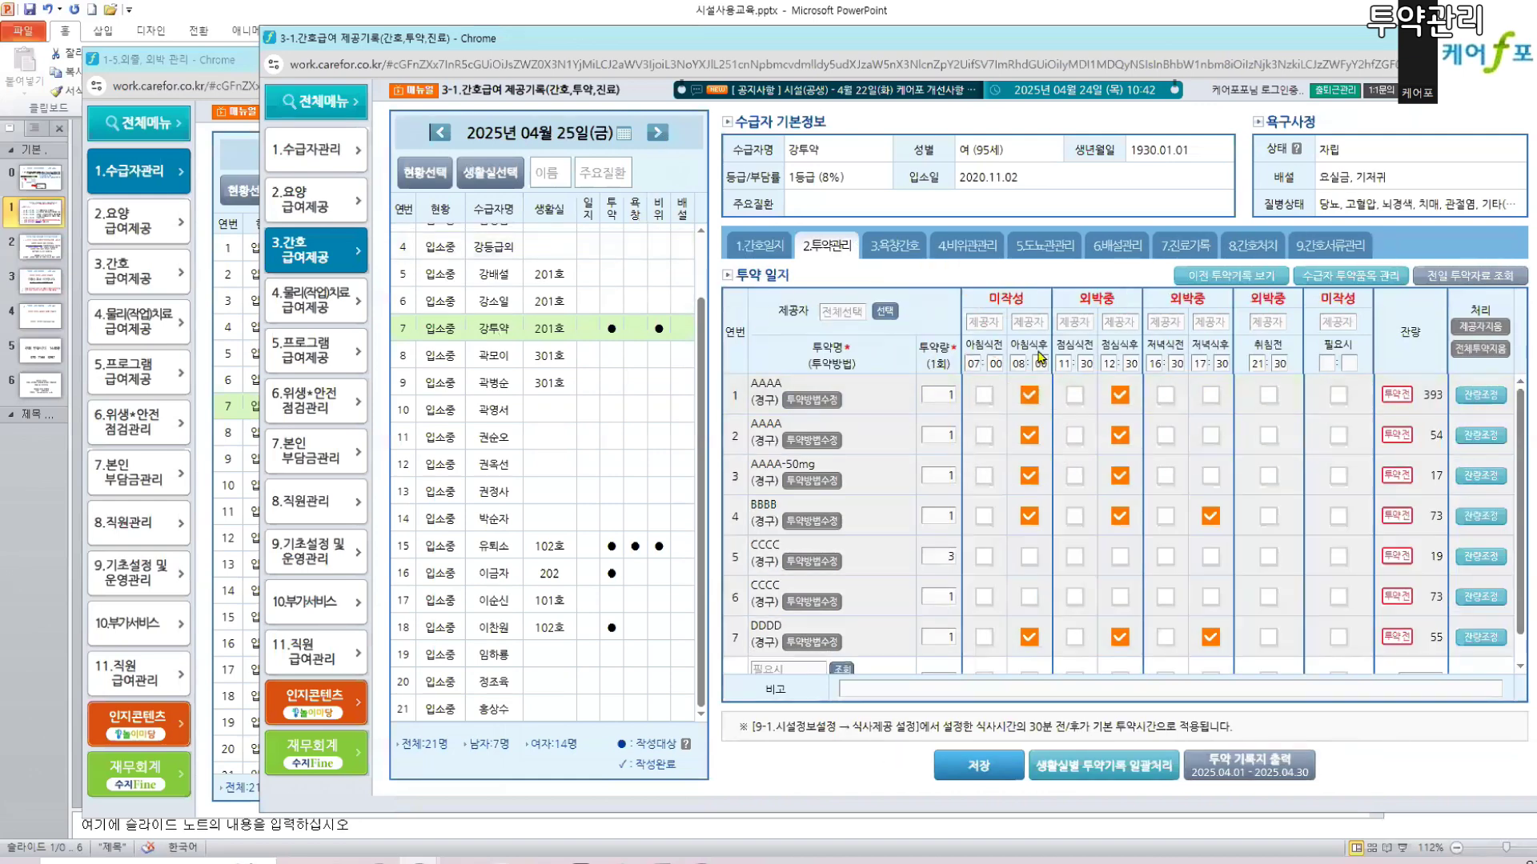
- Assign the 간호사 as provider of the 아침 doses on 25 April, save the log, and check the other meal-time statuses
click(1026, 329)
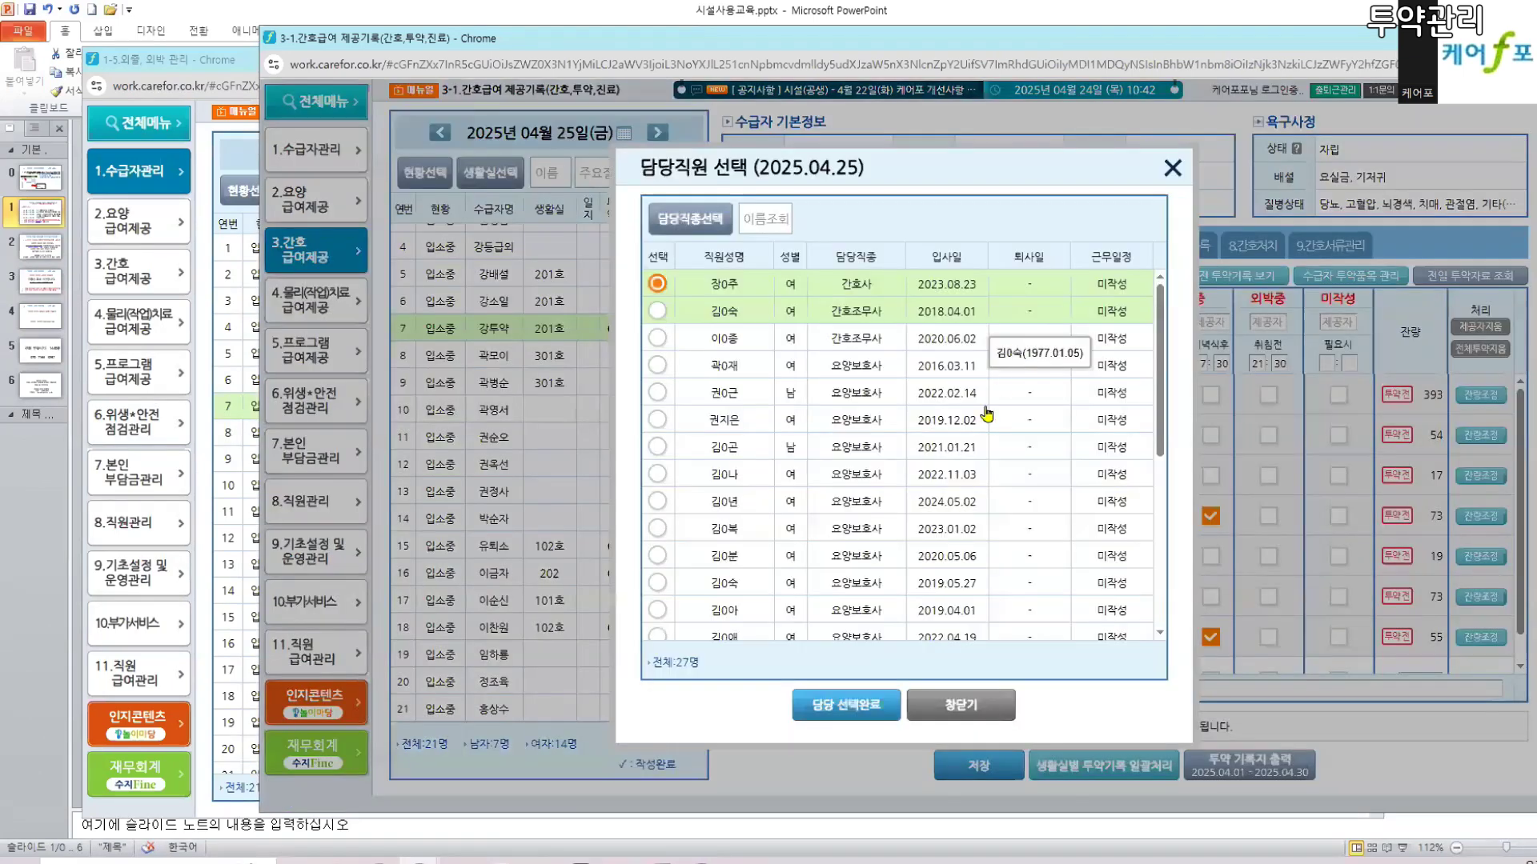
click(1010, 590)
click(847, 704)
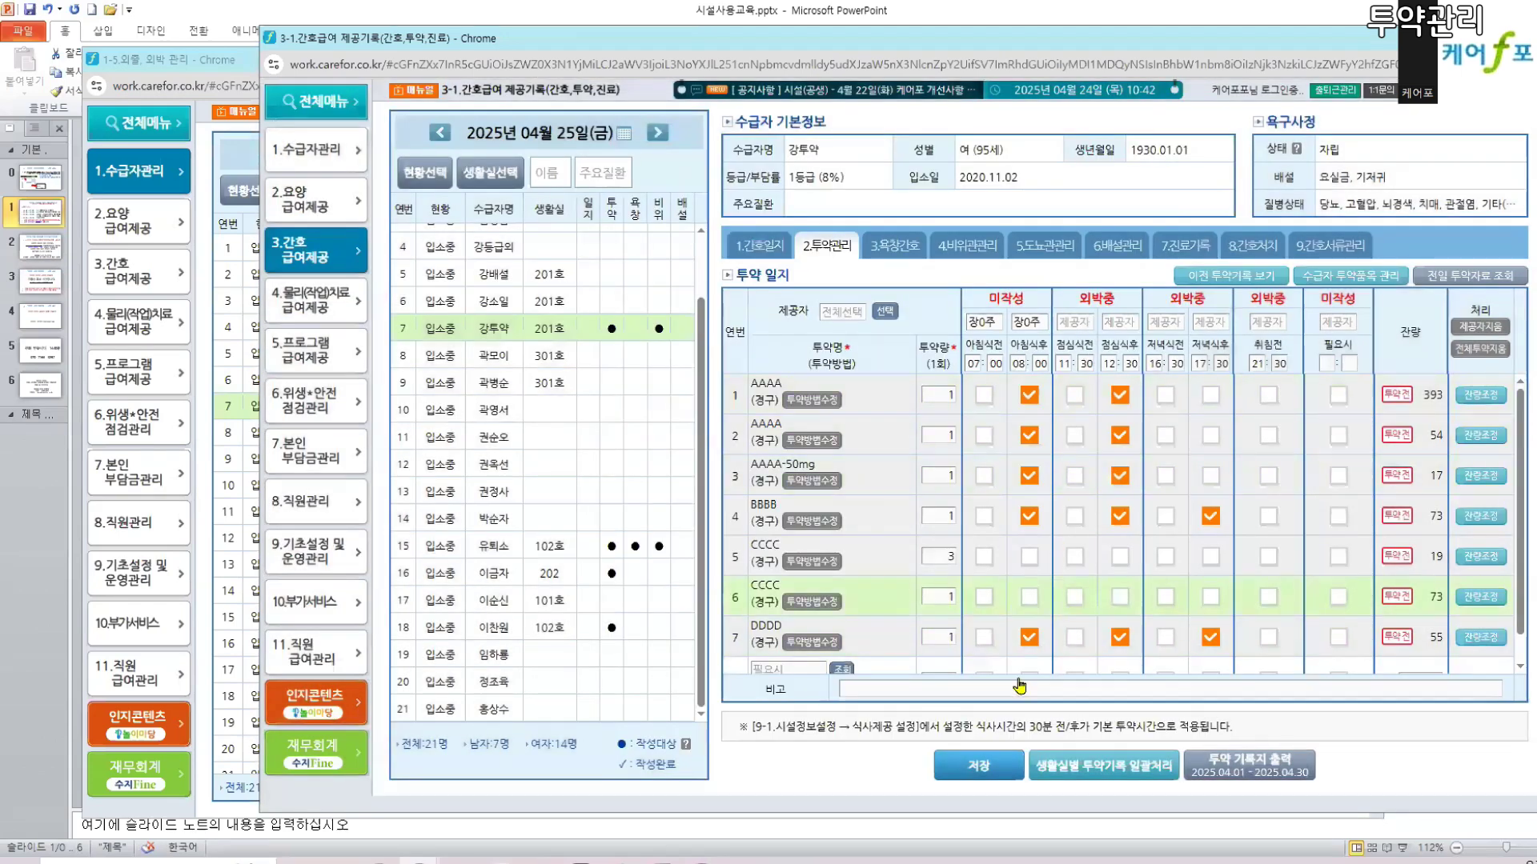
click(980, 767)
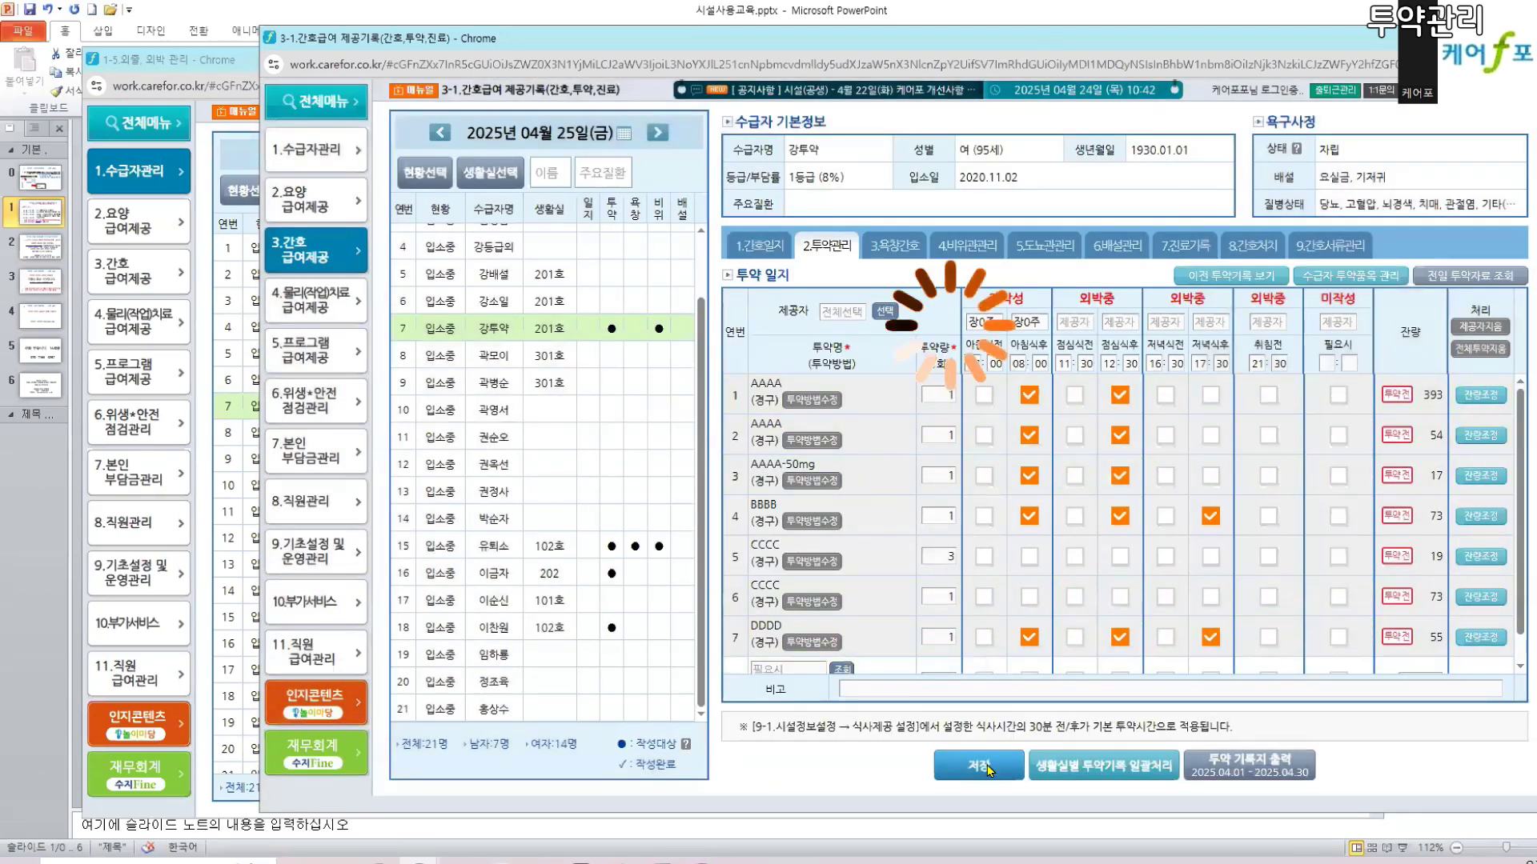
drag(1084, 317, 1331, 315)
click(1306, 313)
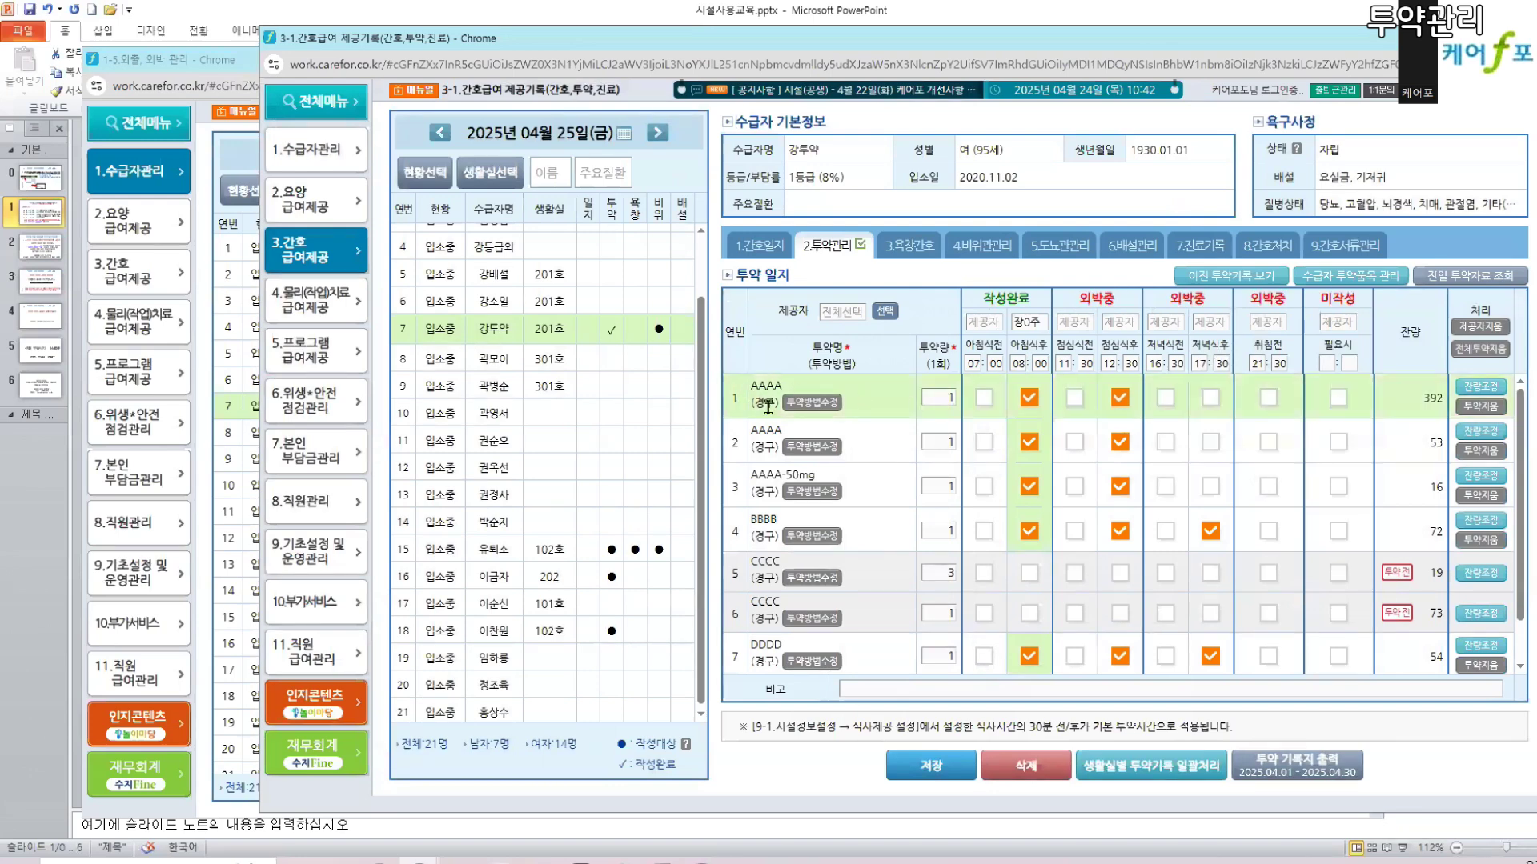
- Adjust the 잔량 of AAAA-50mg on 25 April 2025 to 10 and save the adjustment
drag(815, 475, 758, 475)
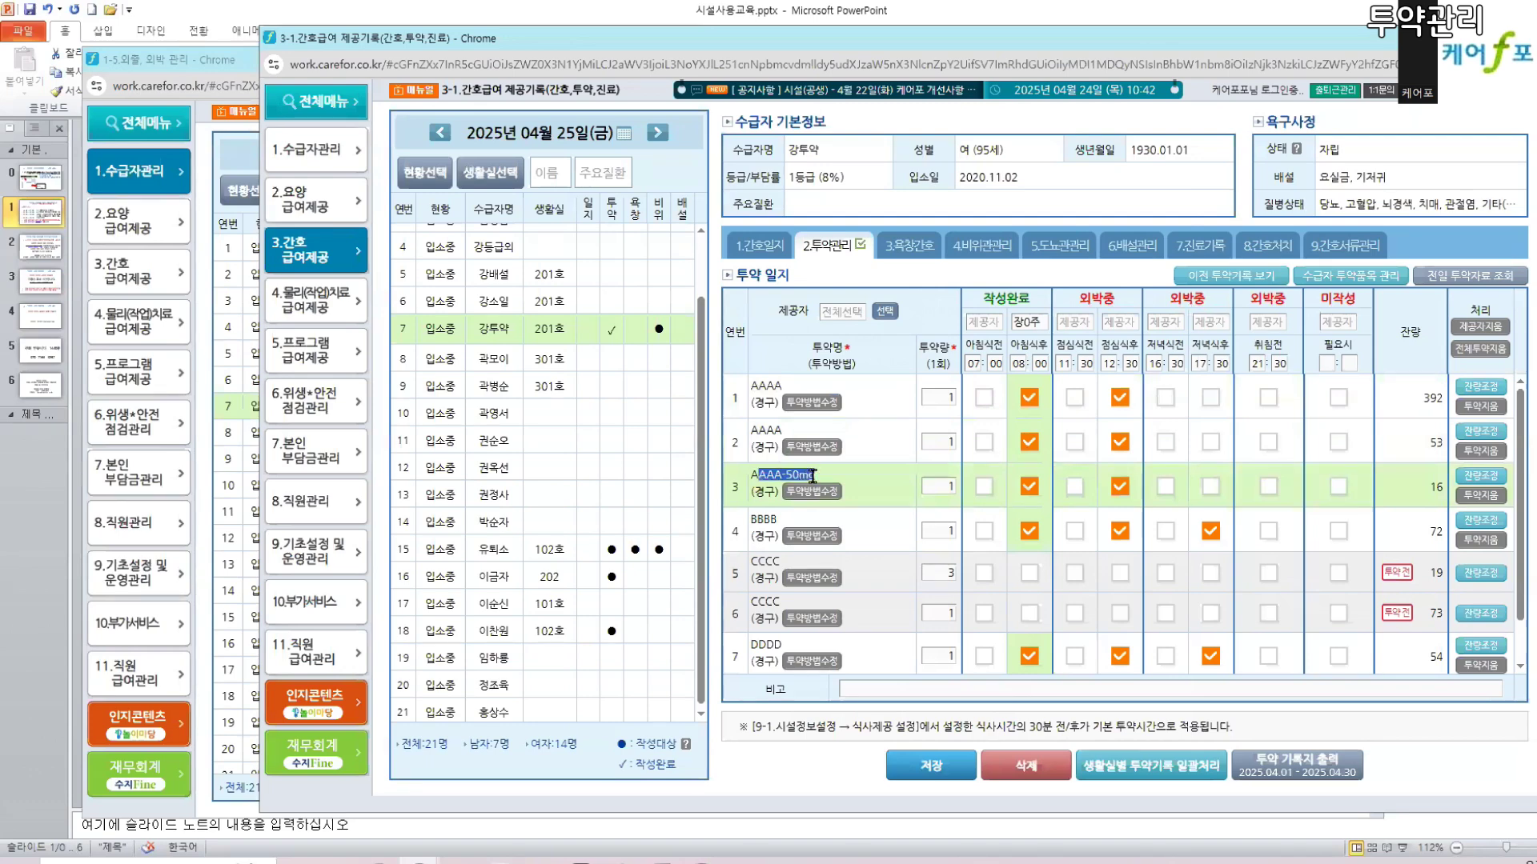
click(1499, 480)
drag(1499, 480, 1469, 483)
click(1469, 483)
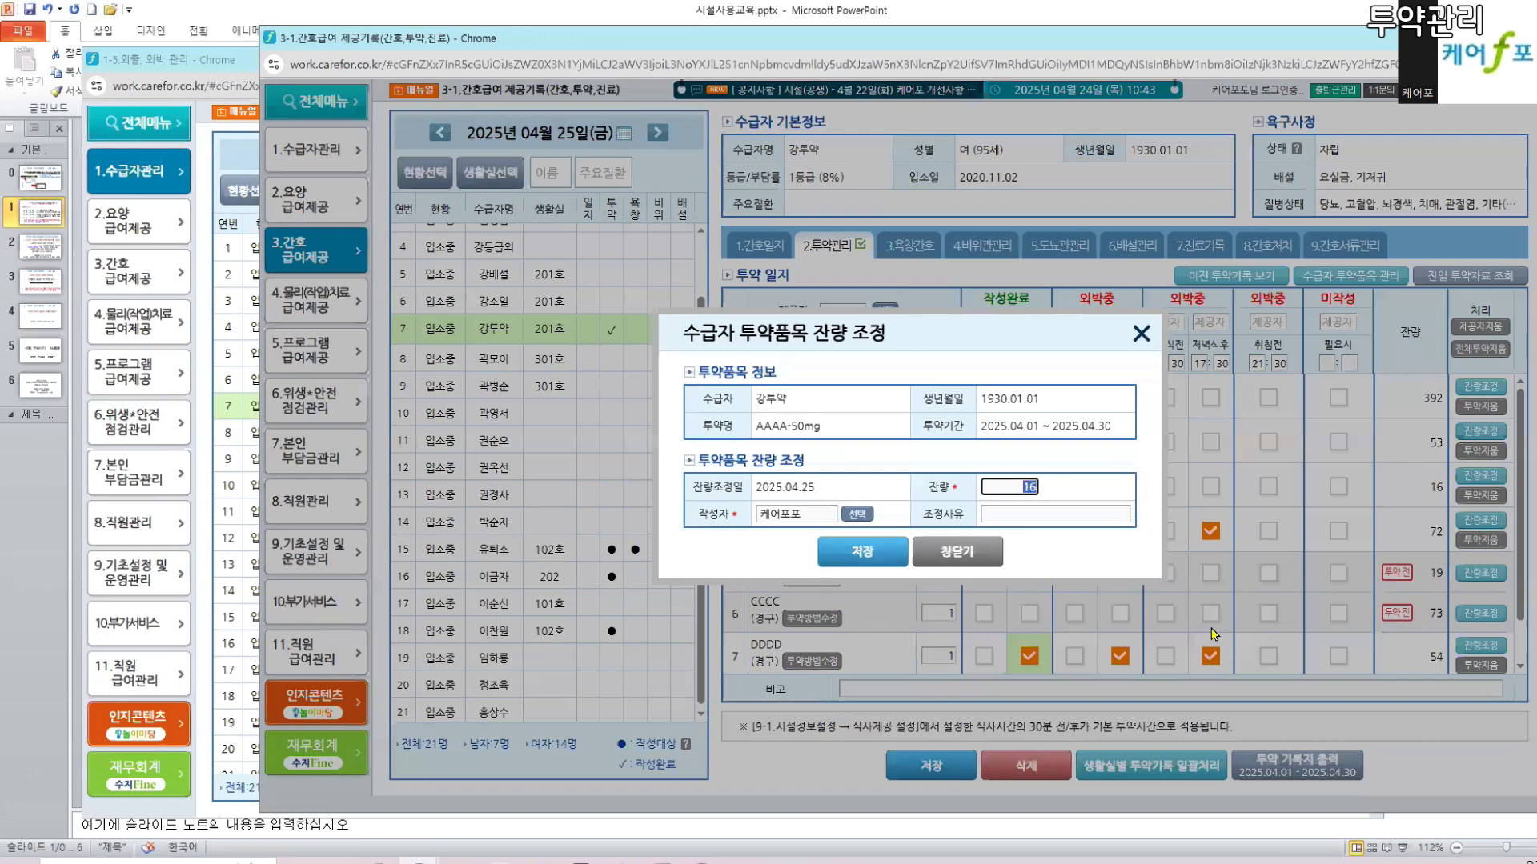
text(10)
click(893, 559)
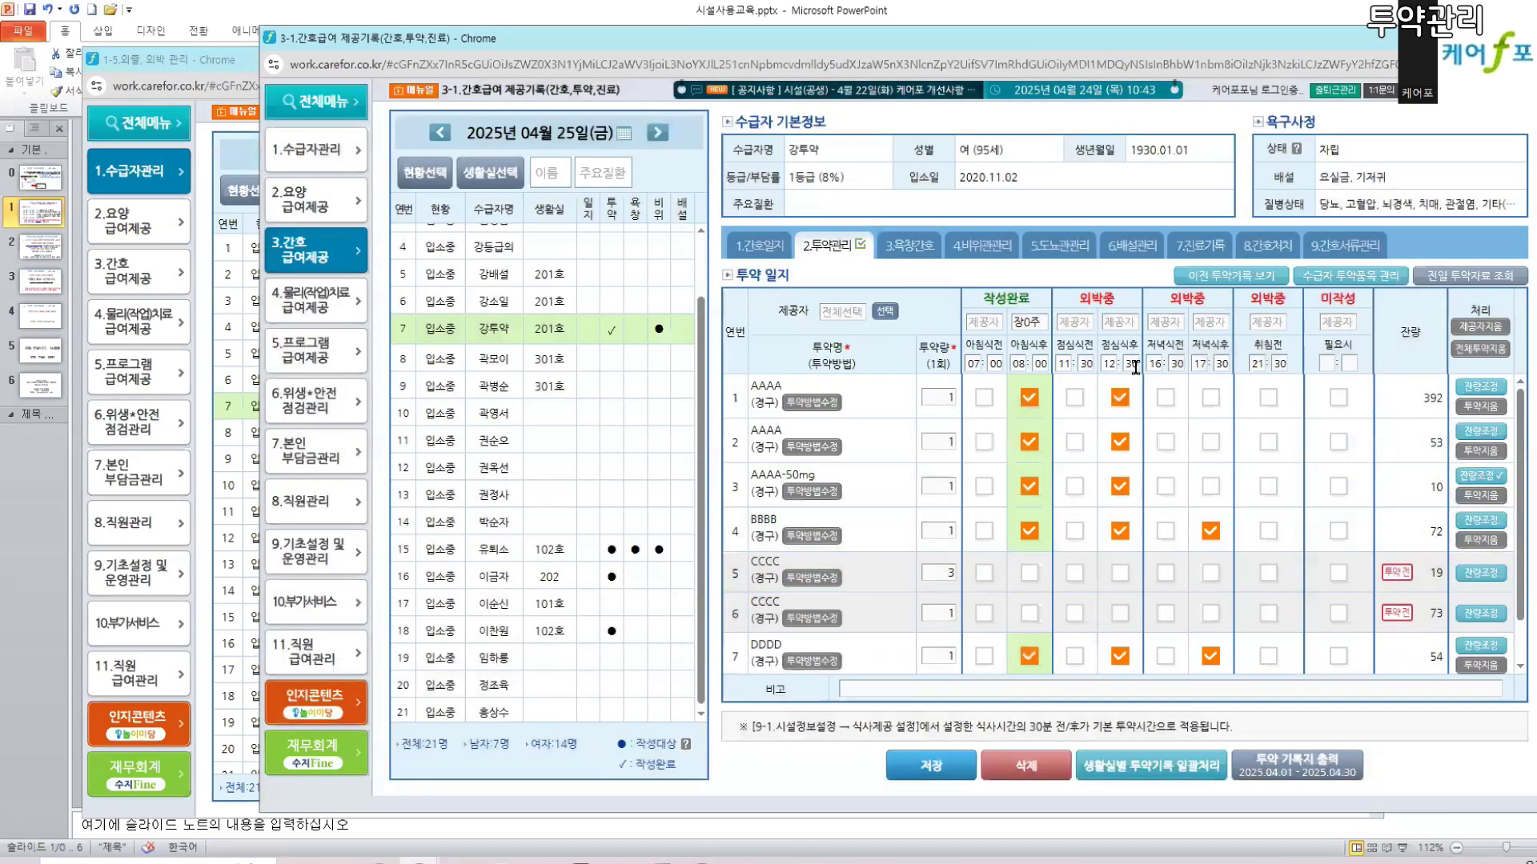
- Review the medication logs from 26 April on, checking the meal-time statuses and the AAAA-50mg 잔량 on 27 April
click(653, 138)
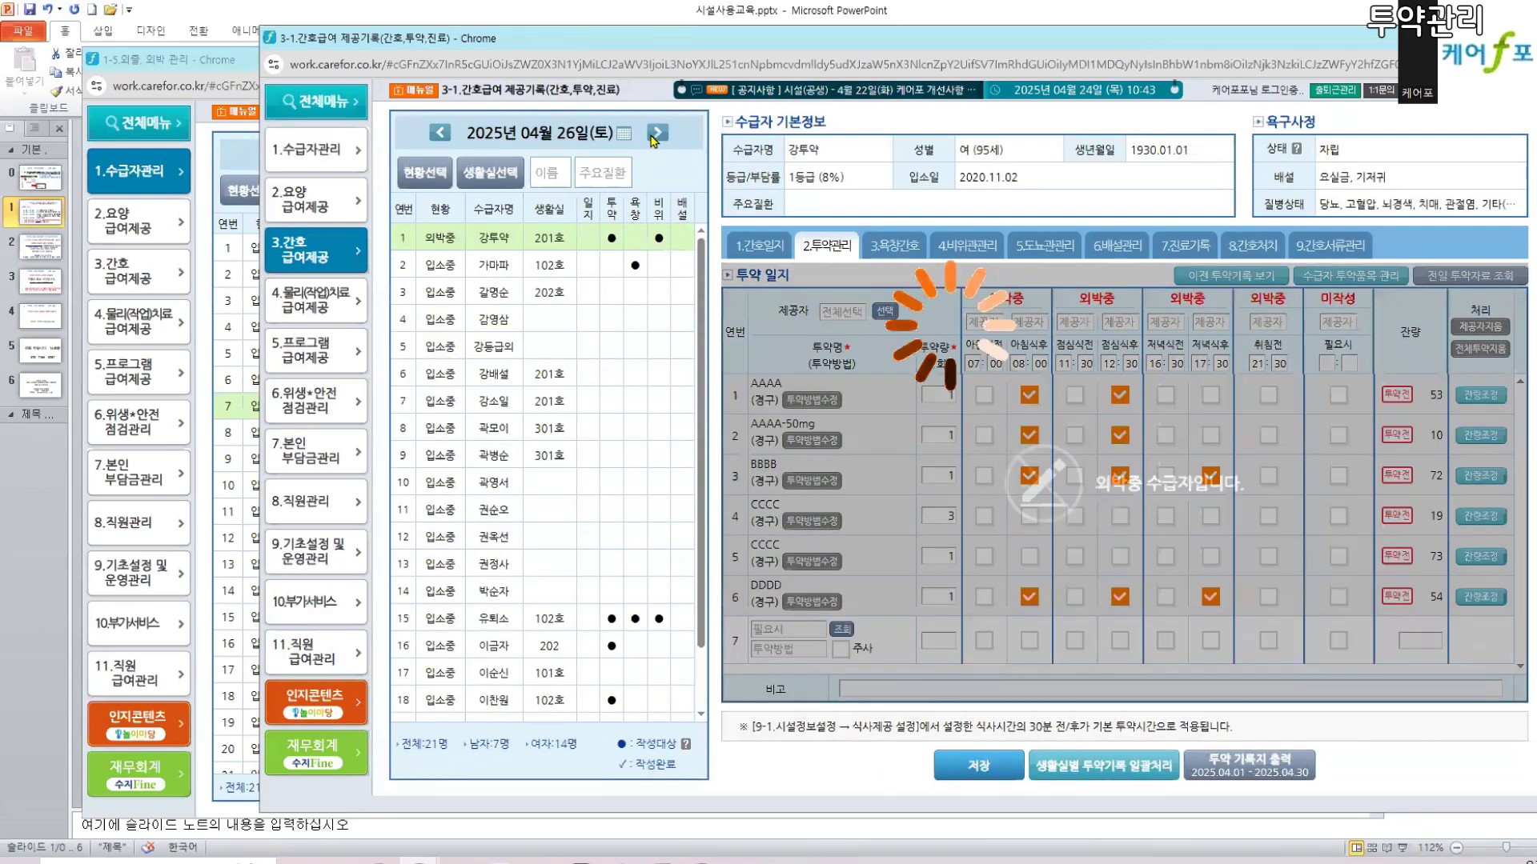
click(656, 133)
click(656, 133)
click(437, 133)
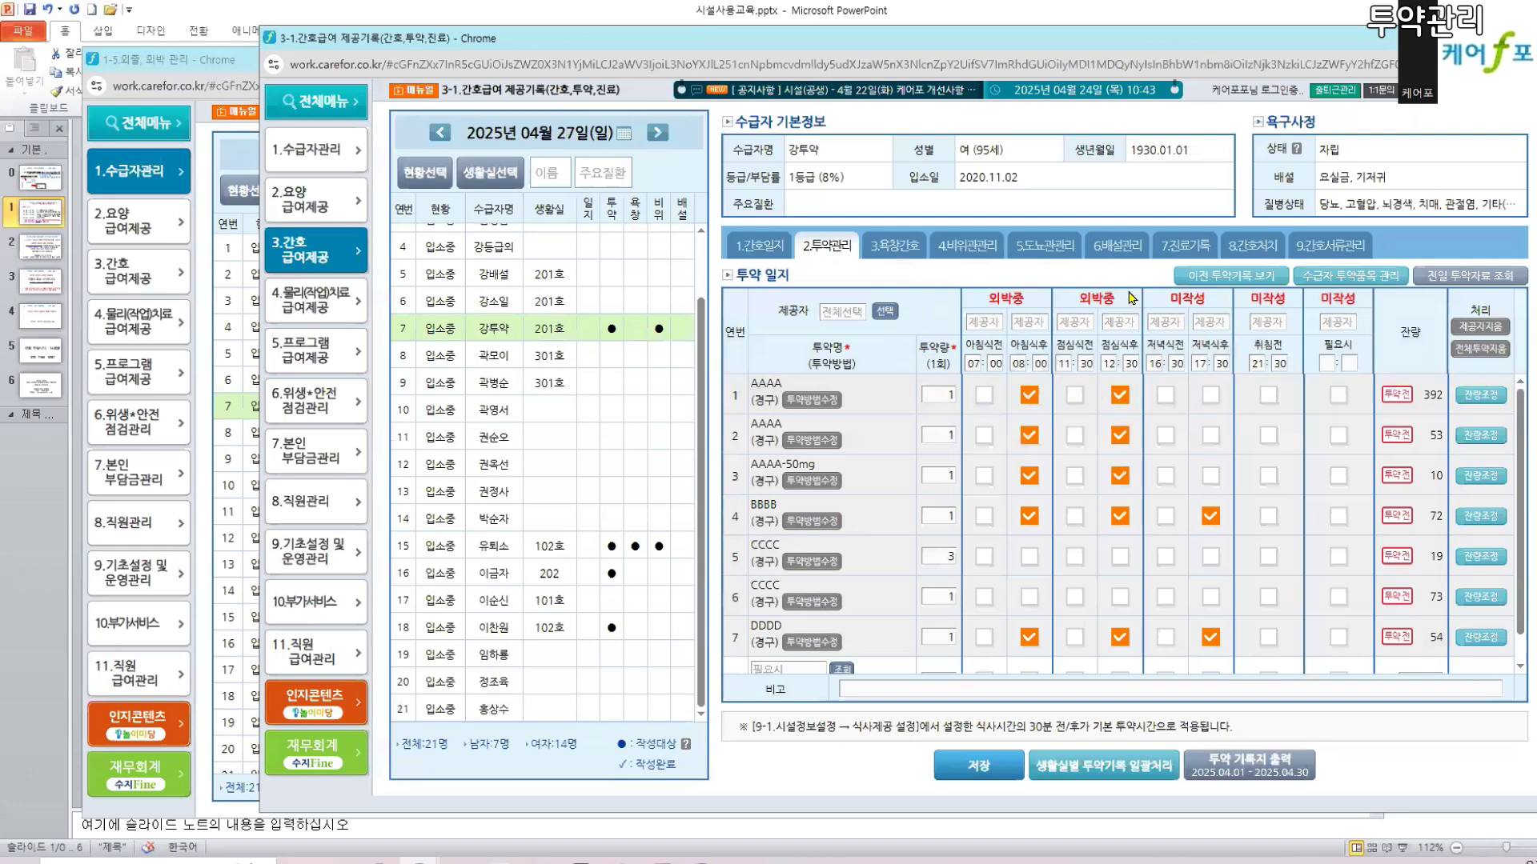
drag(1137, 300, 986, 308)
drag(1166, 298, 1206, 299)
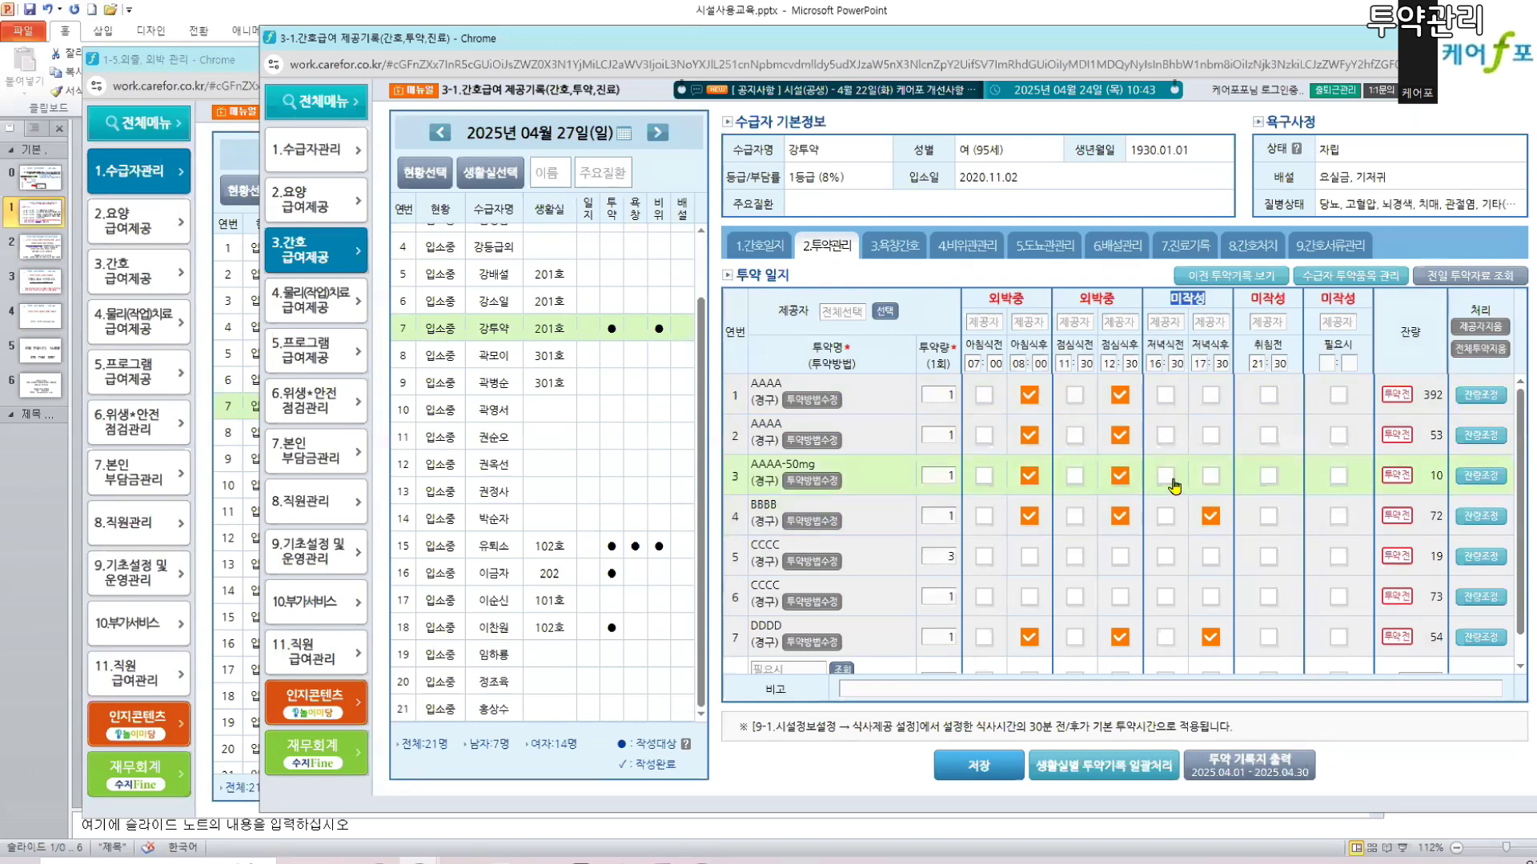
double_click(1431, 478)
- Assign a 요양보호사 to the 저녁 doses on 27 April, mark AAAA-50mg for 저녁식전 and 저녁식후, and save the log
click(1166, 322)
click(903, 404)
click(860, 712)
click(1167, 475)
click(1209, 478)
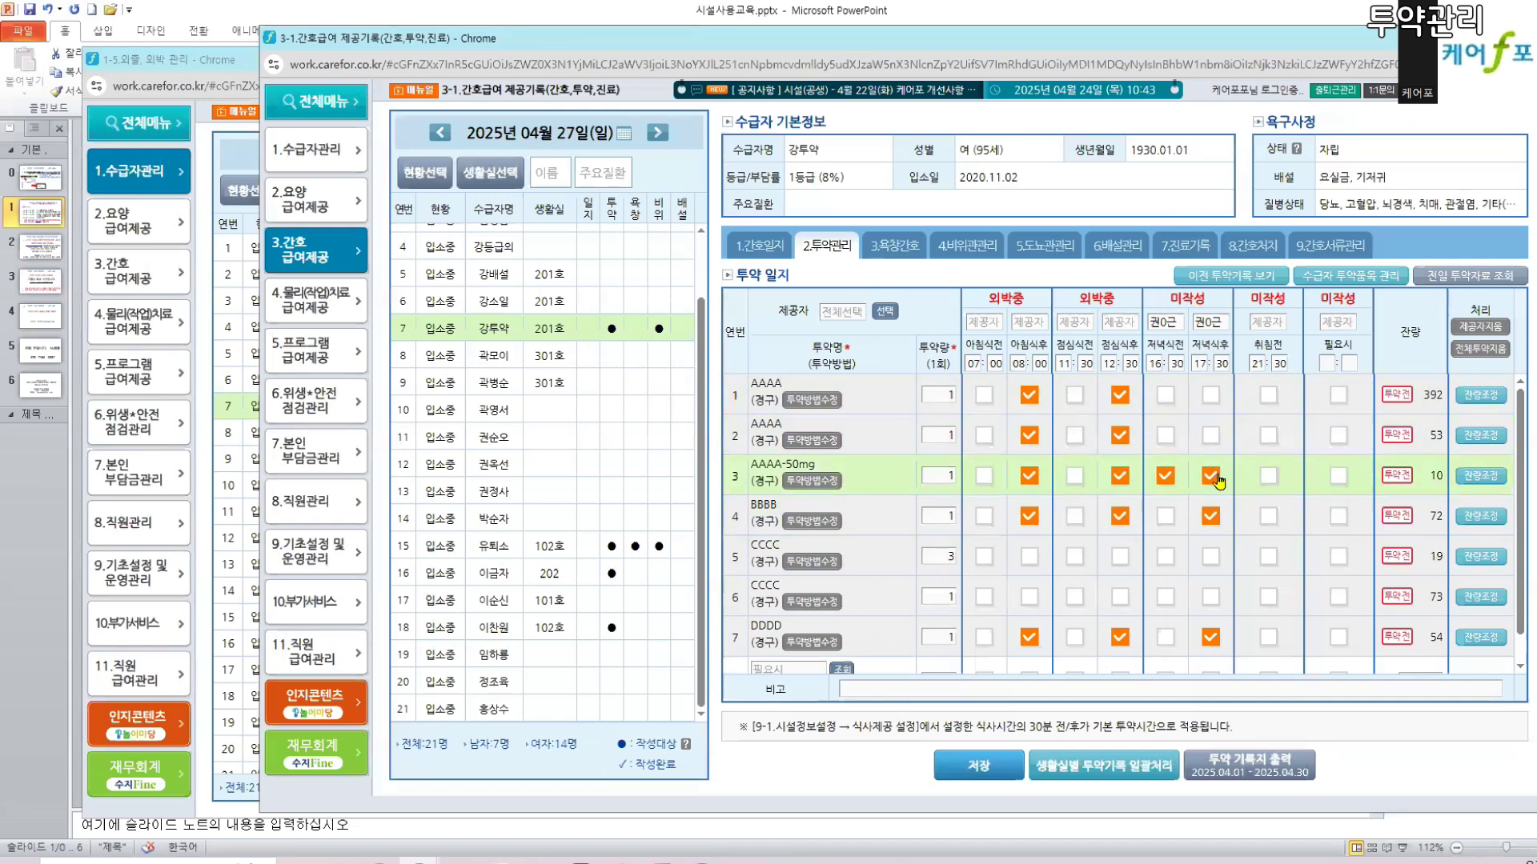
click(1031, 477)
click(1031, 478)
click(946, 769)
drag(989, 298, 1222, 307)
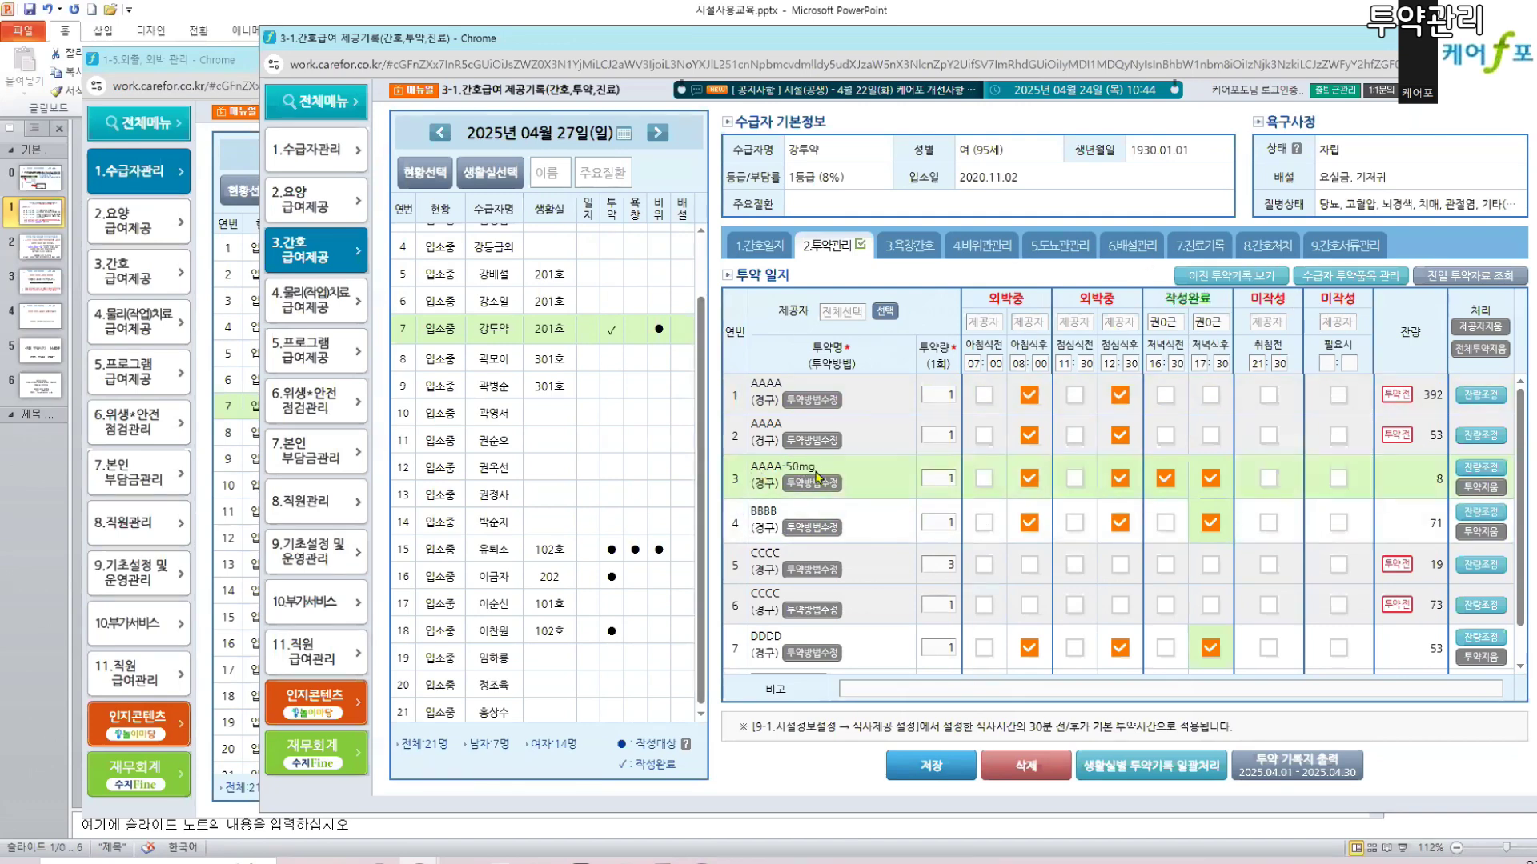
- Review the 총량 of AAAA-50mg in 수급자 투약품목 관리, and close the item's details and the list without changes
drag(1334, 277, 1391, 284)
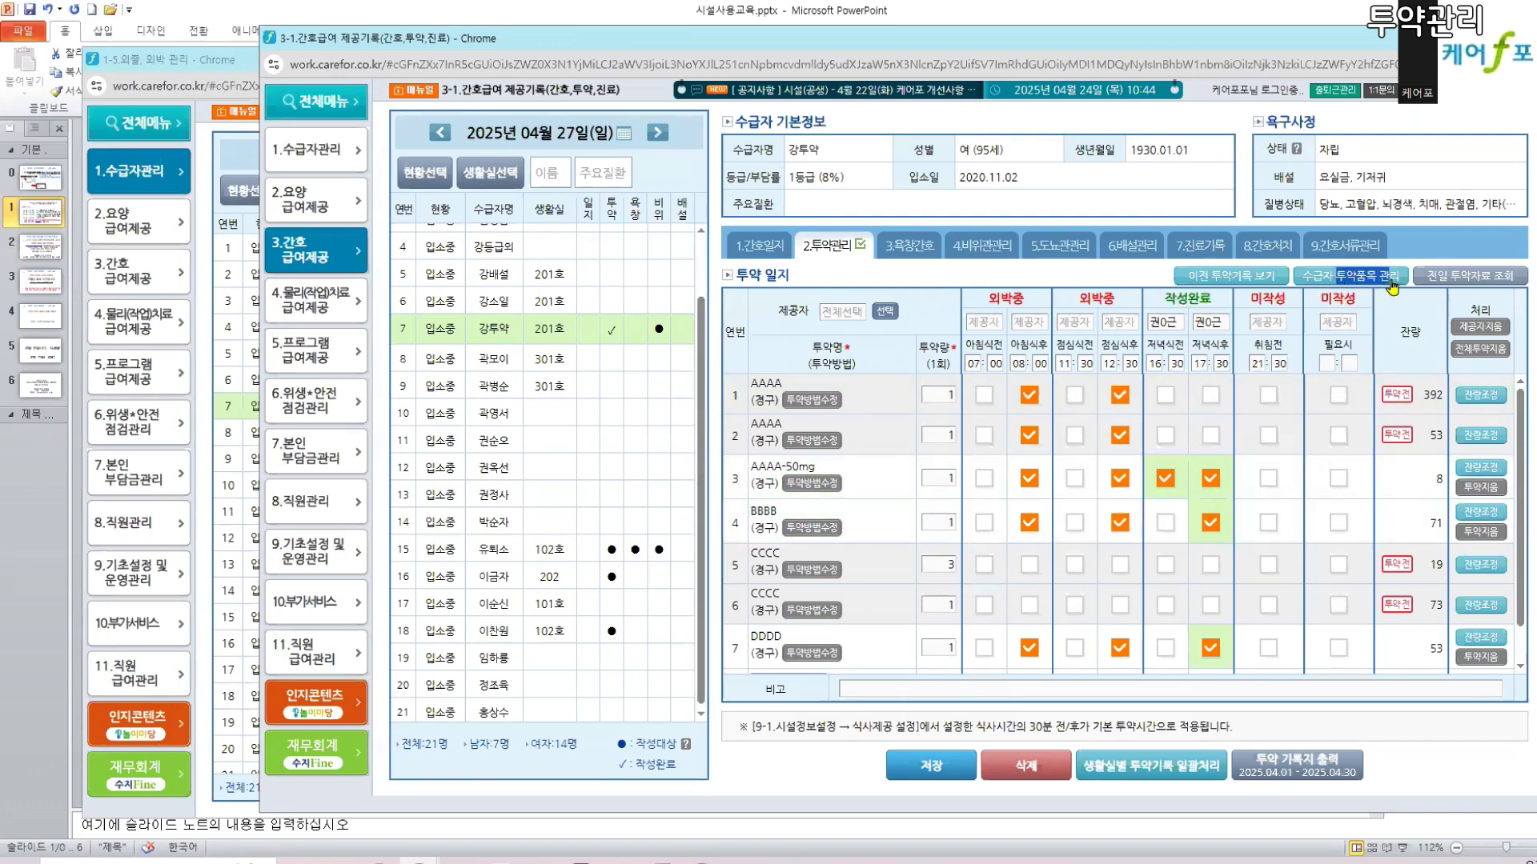
click(1393, 285)
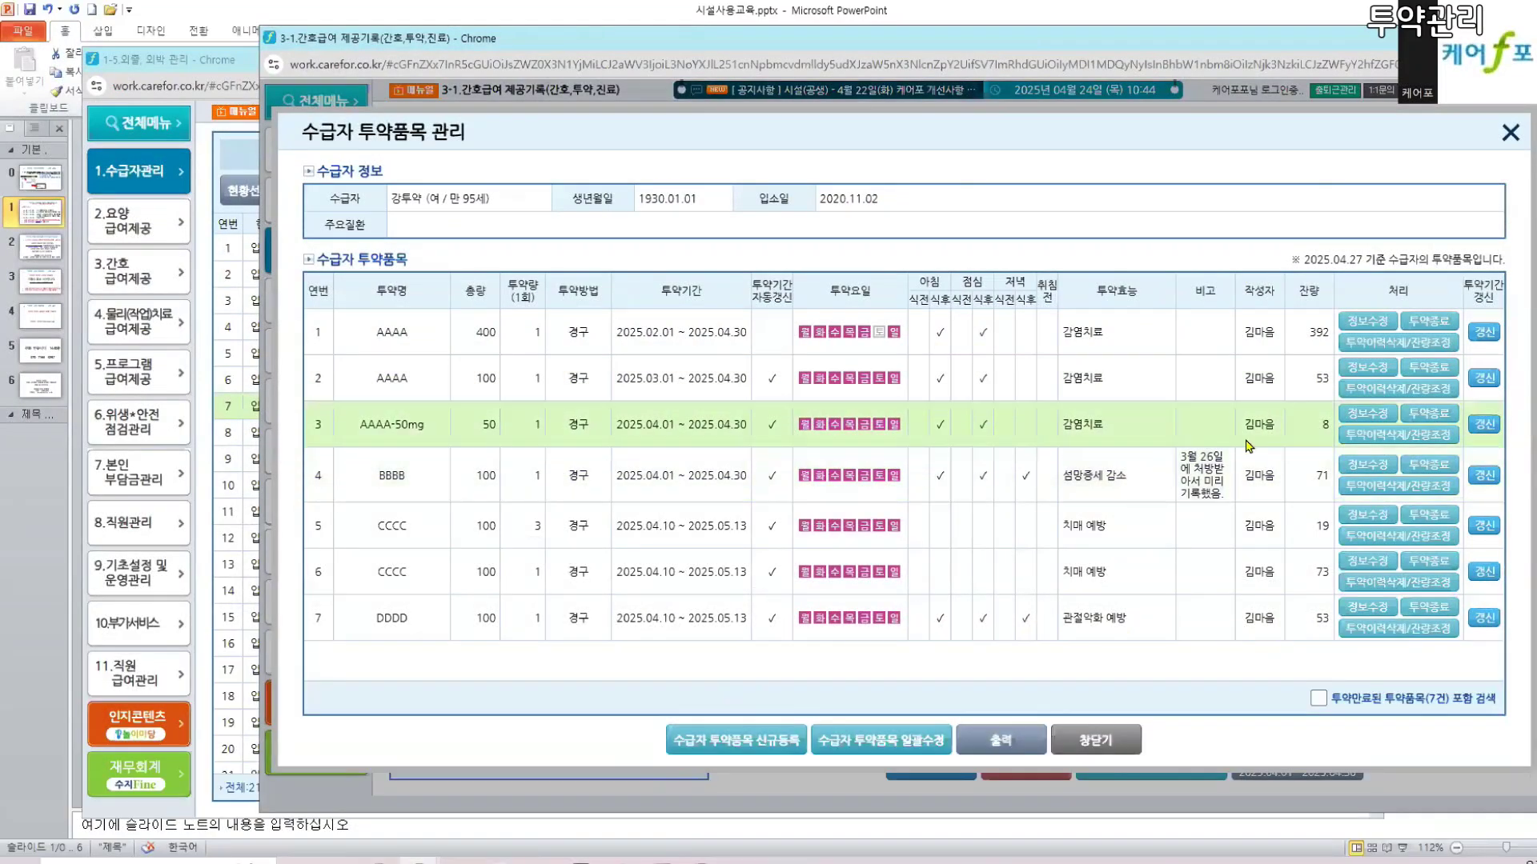
click(1368, 413)
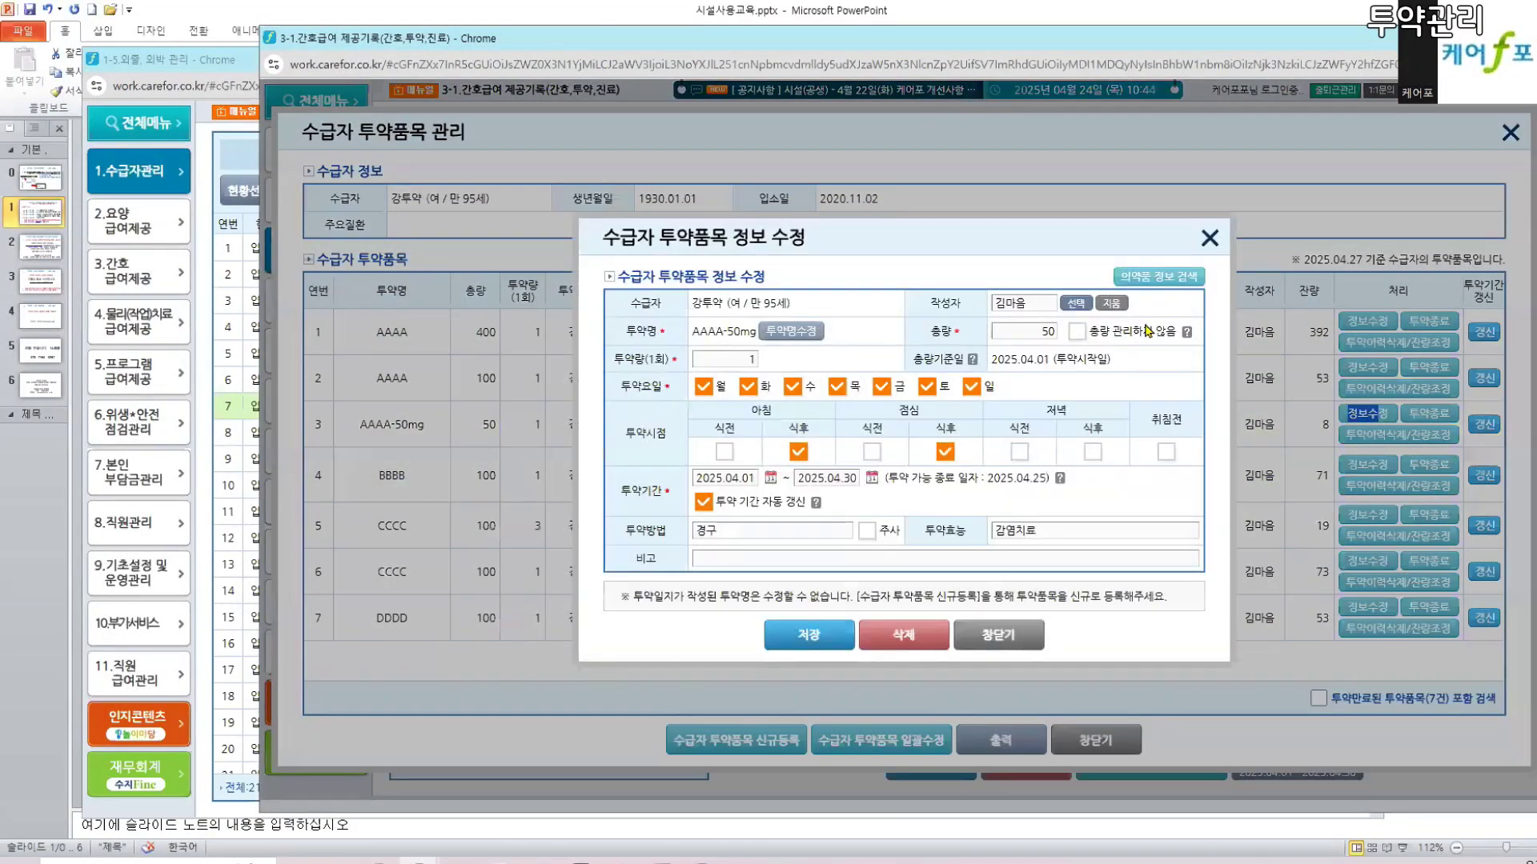
double_click(1019, 328)
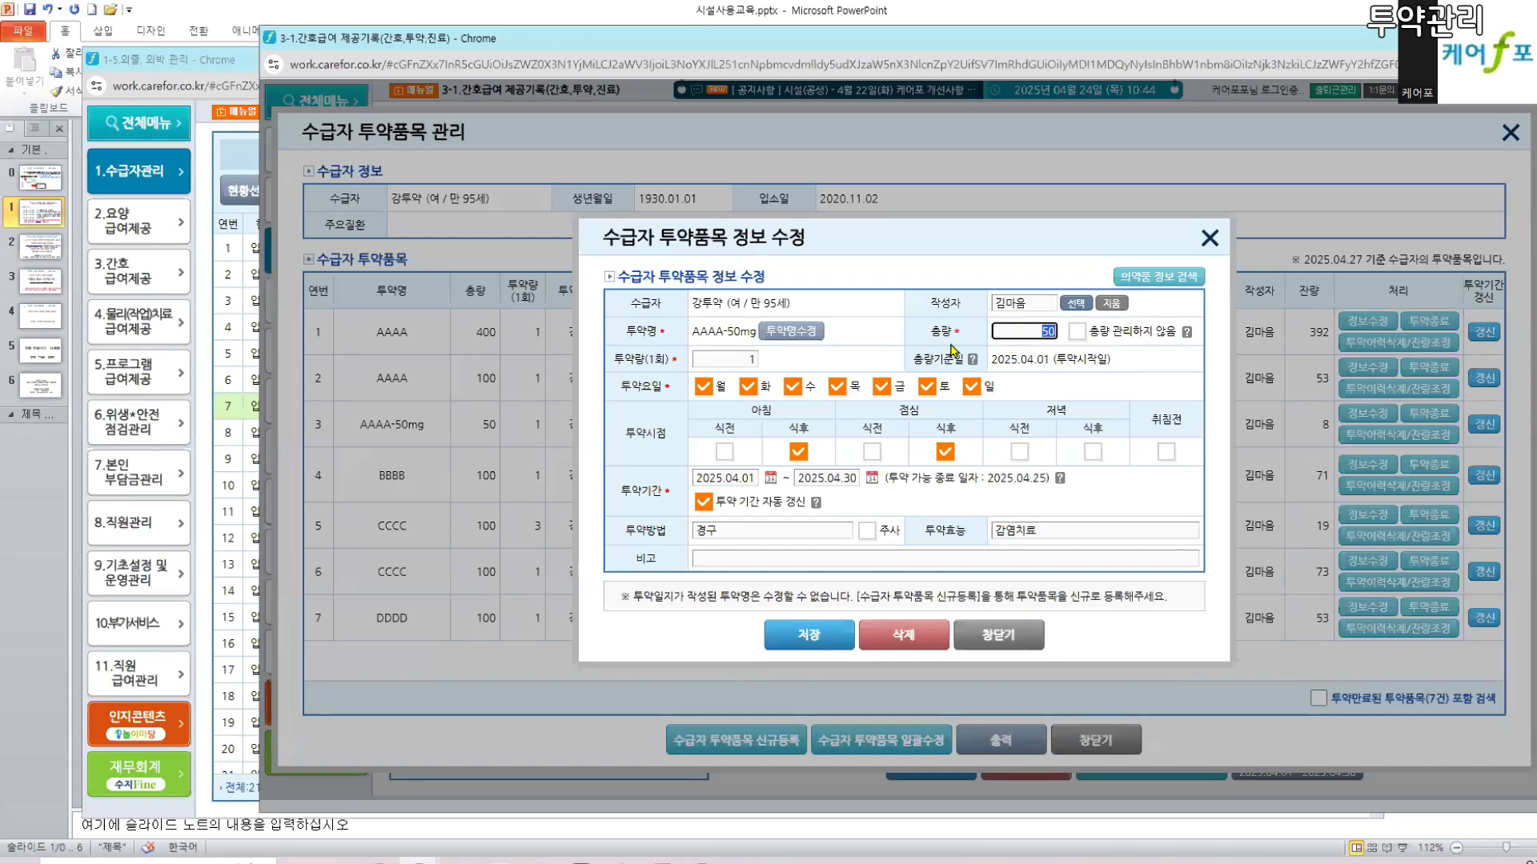
click(1022, 640)
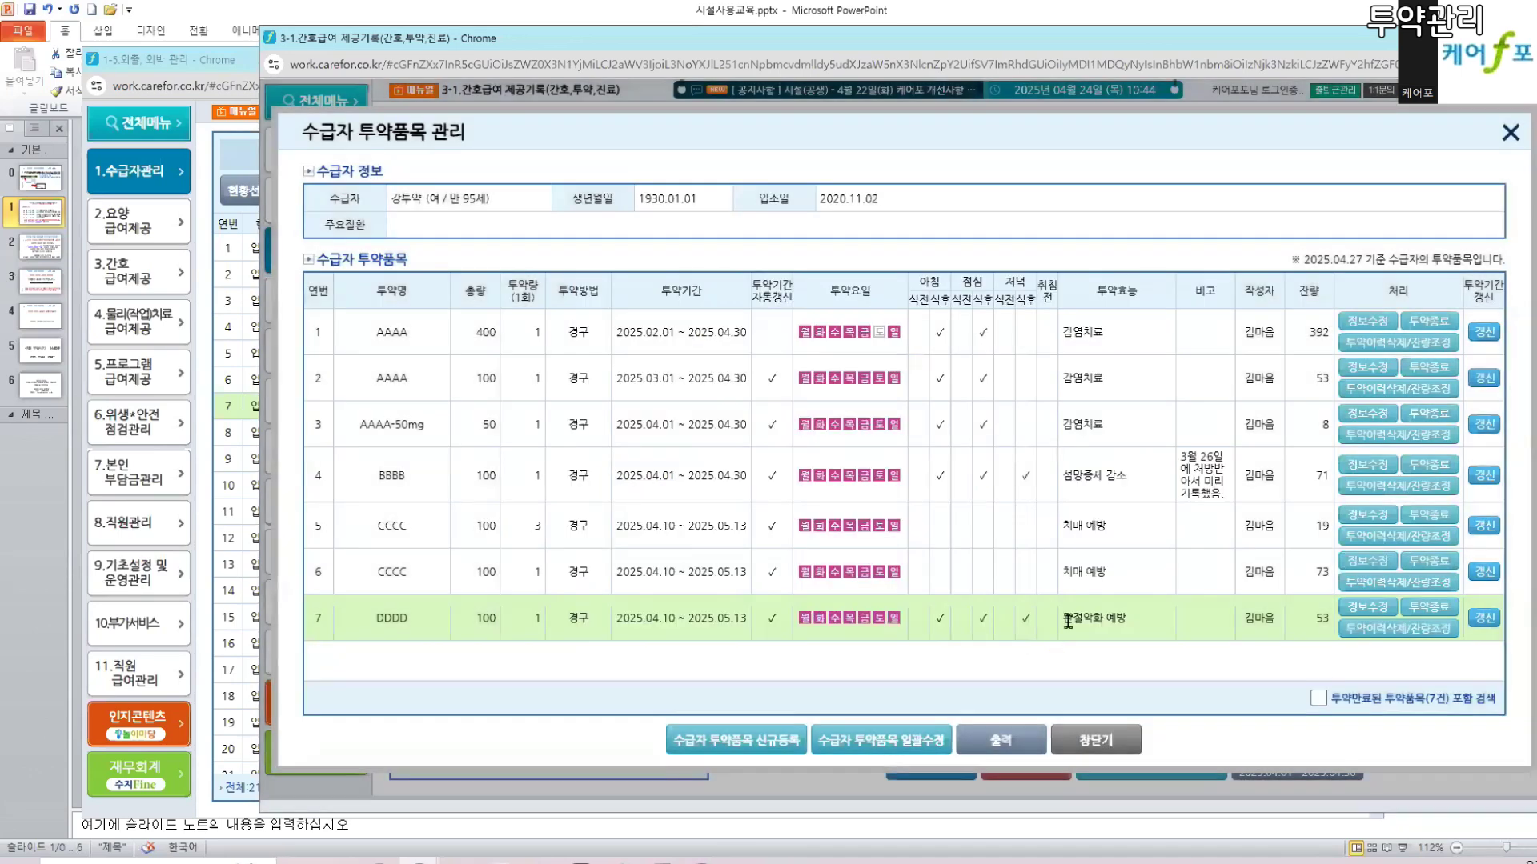
click(1070, 744)
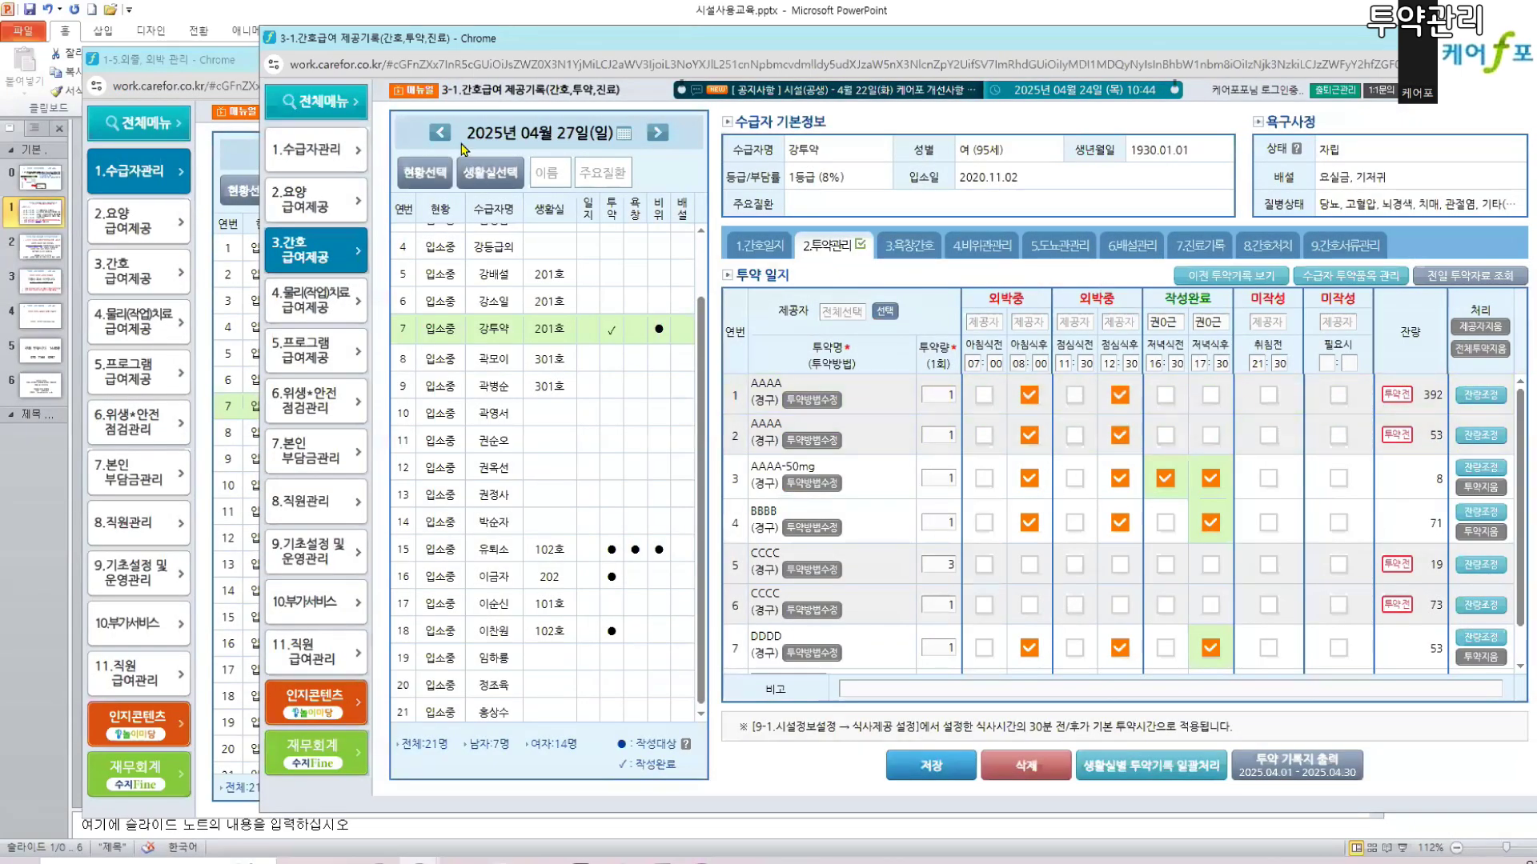
- Add the 조정사유 "자녀분 댁으로 가실때 6포 가지고 가심" to the 25 April 2025 잔량 adjustment of AAAA-50mg and save it
click(623, 133)
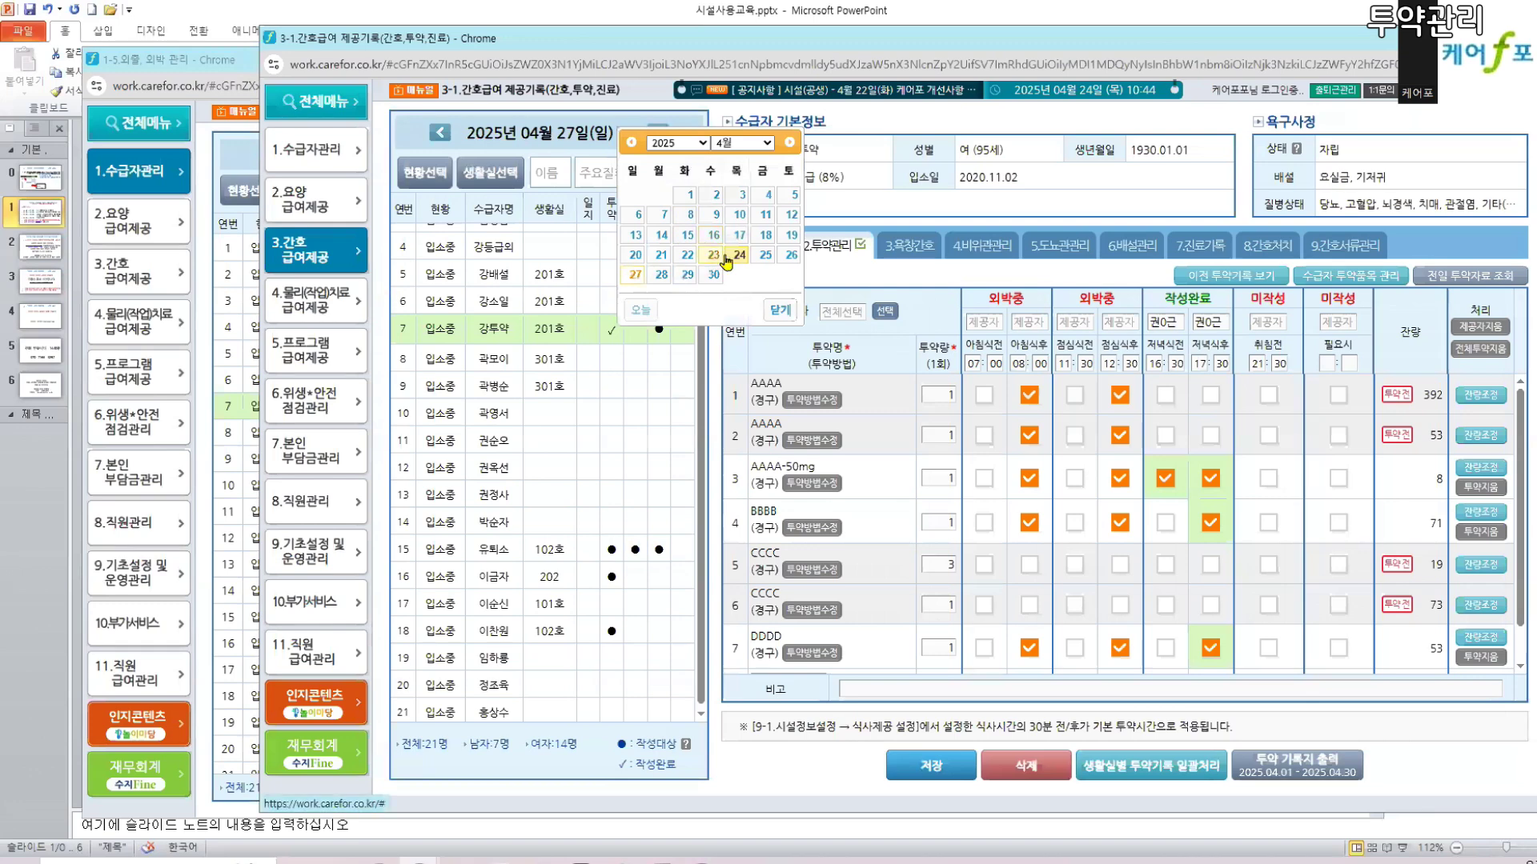
click(757, 258)
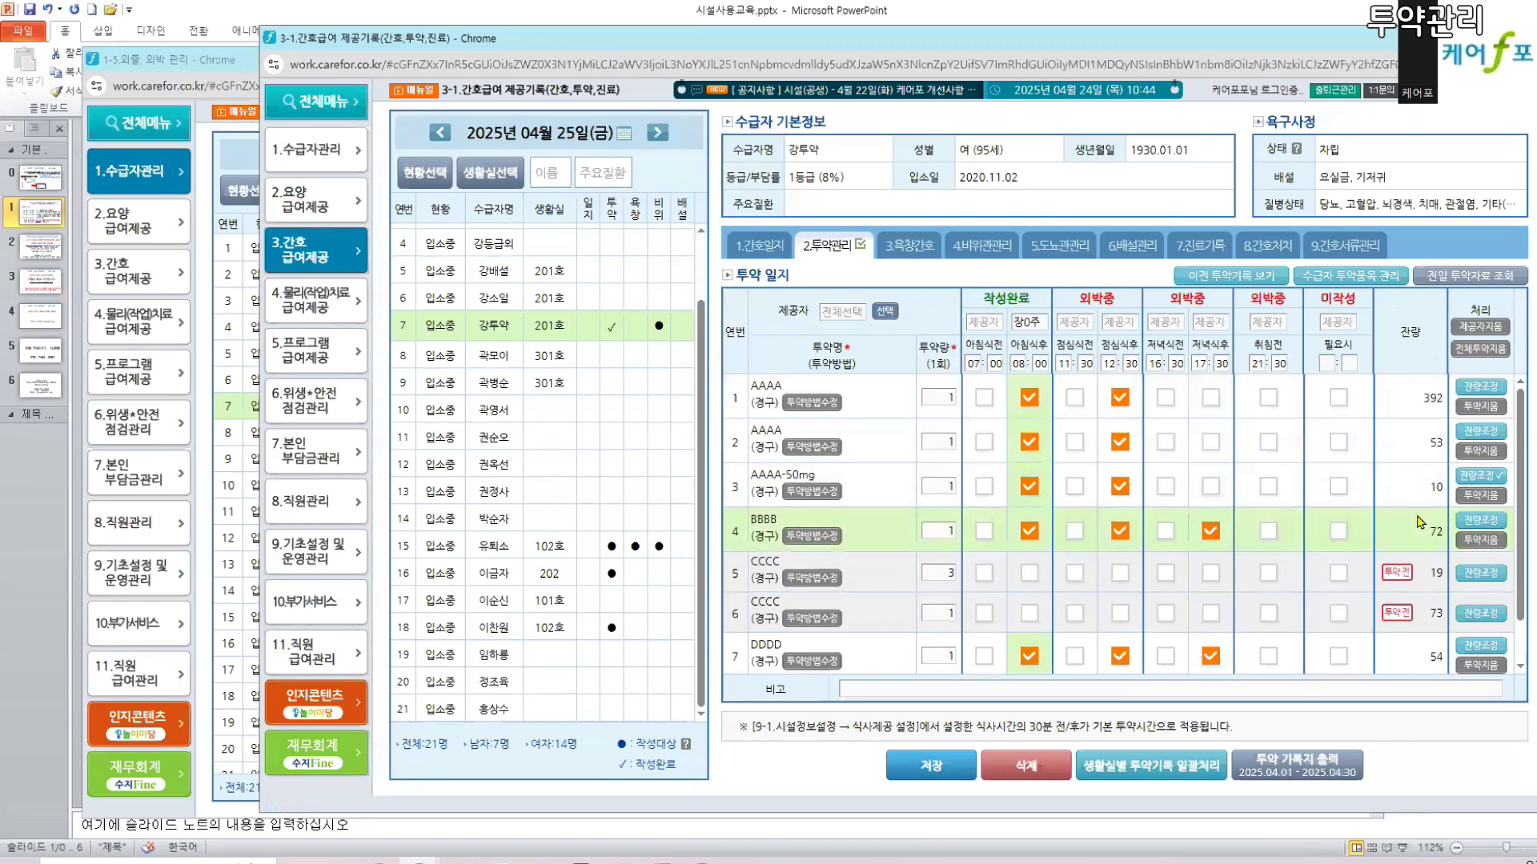
click(1466, 483)
click(1034, 513)
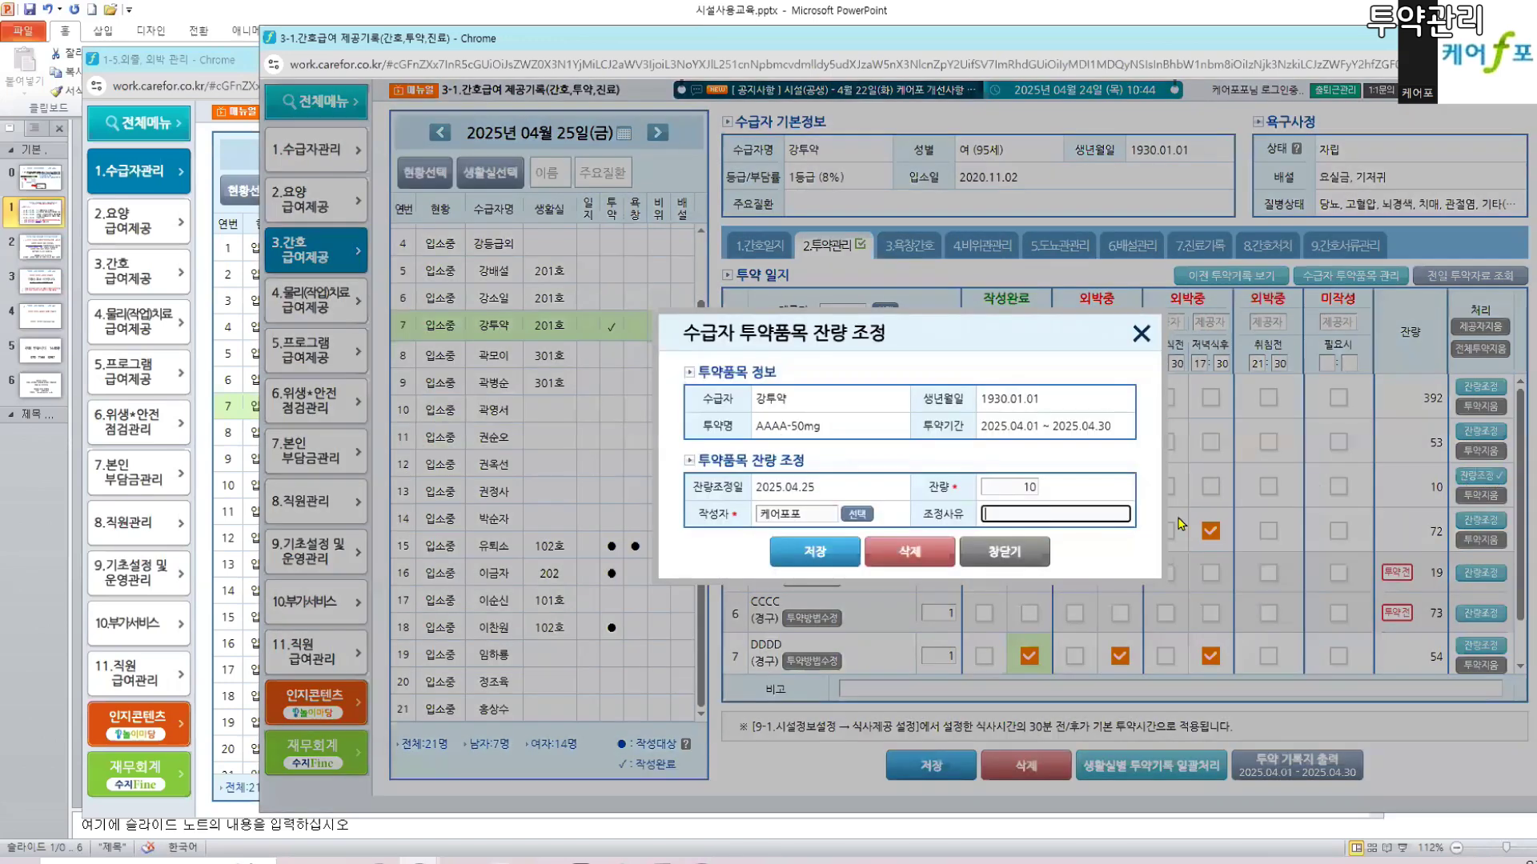
text(d)
key(BackSpace)
text(자녀분 댁으로 갔)
key(BackSpace)
text(실때 6포 가지고 가실)
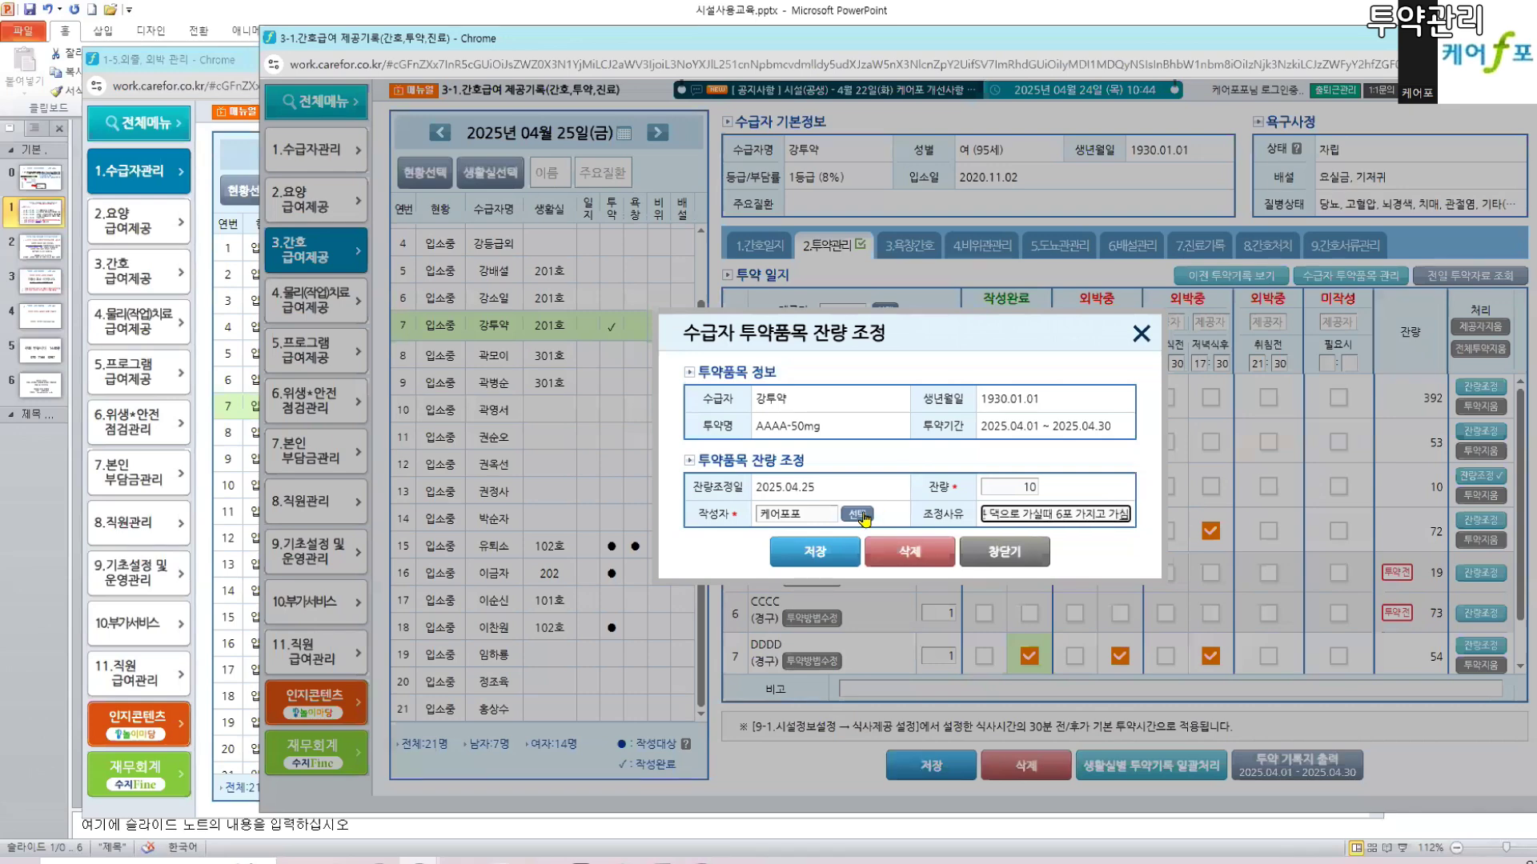
click(825, 552)
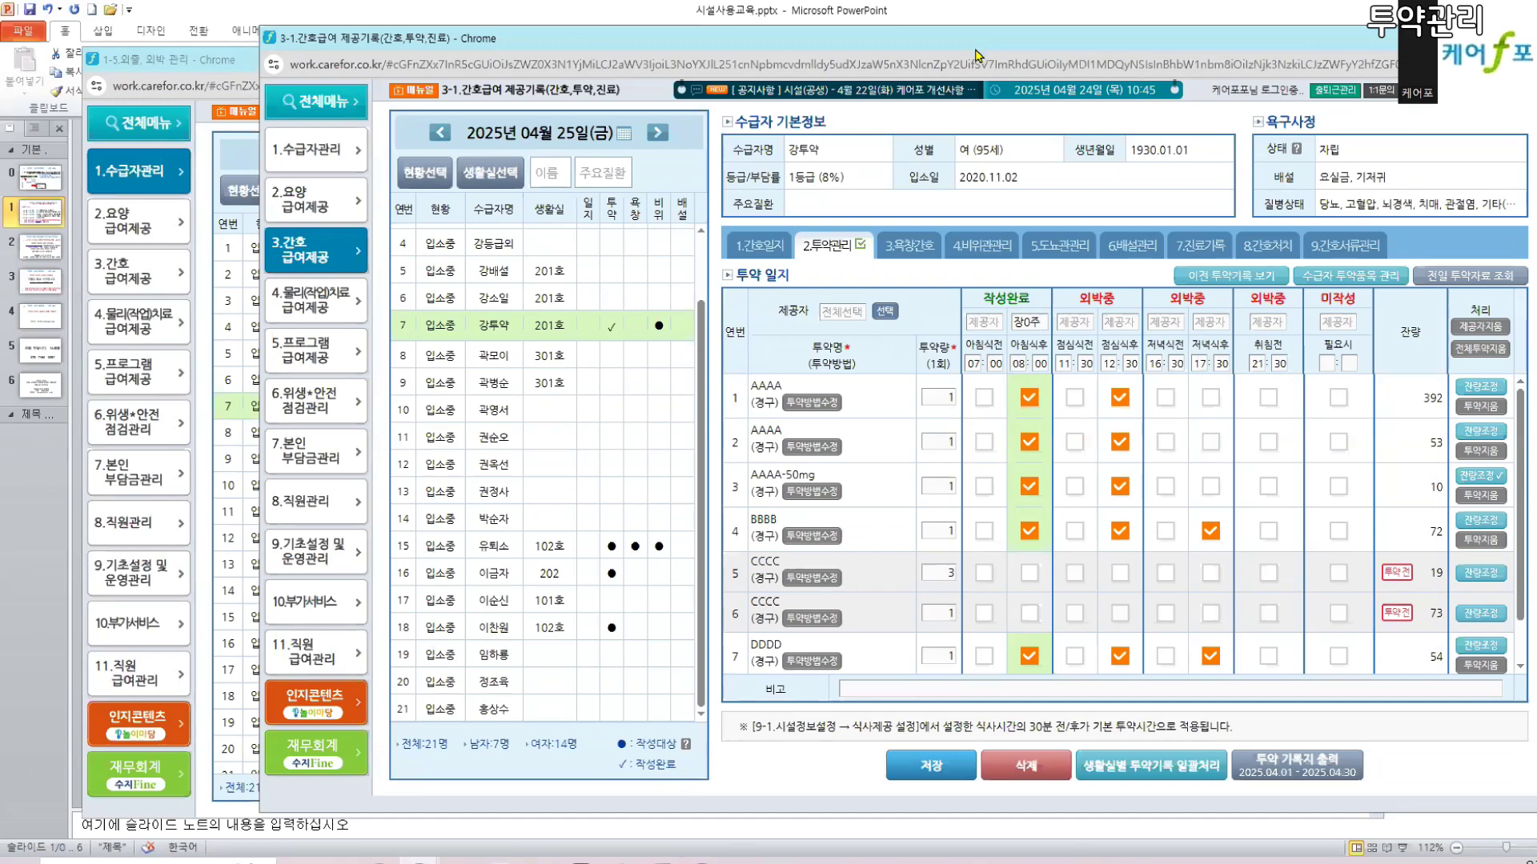
- Open the first AAAA item for editing in 수급자 투약품목 관리 and clear all of its selected 투약요일
drag(976, 42, 981, 54)
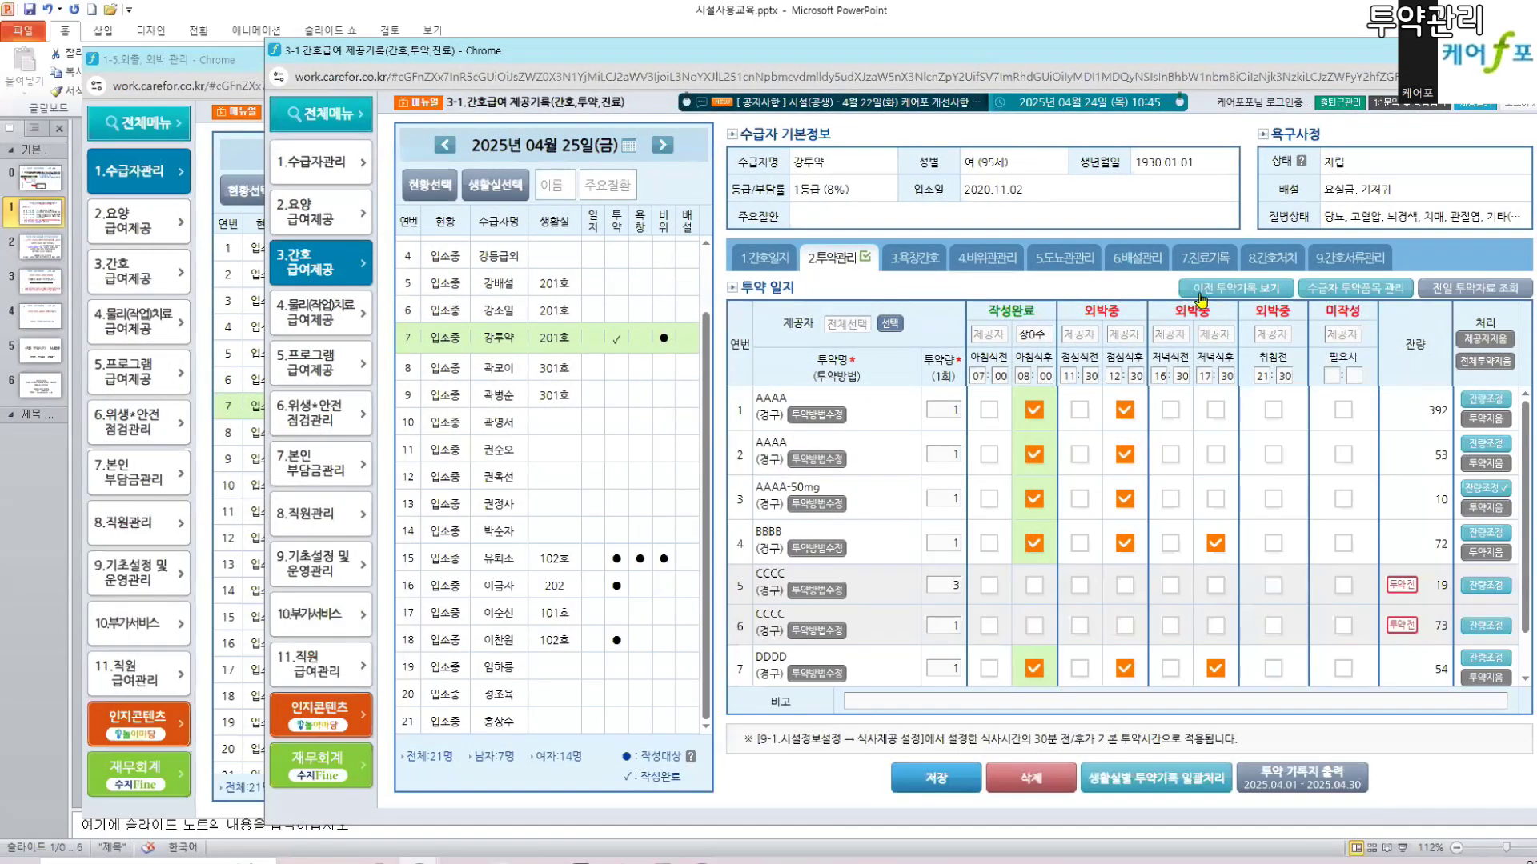
click(1403, 298)
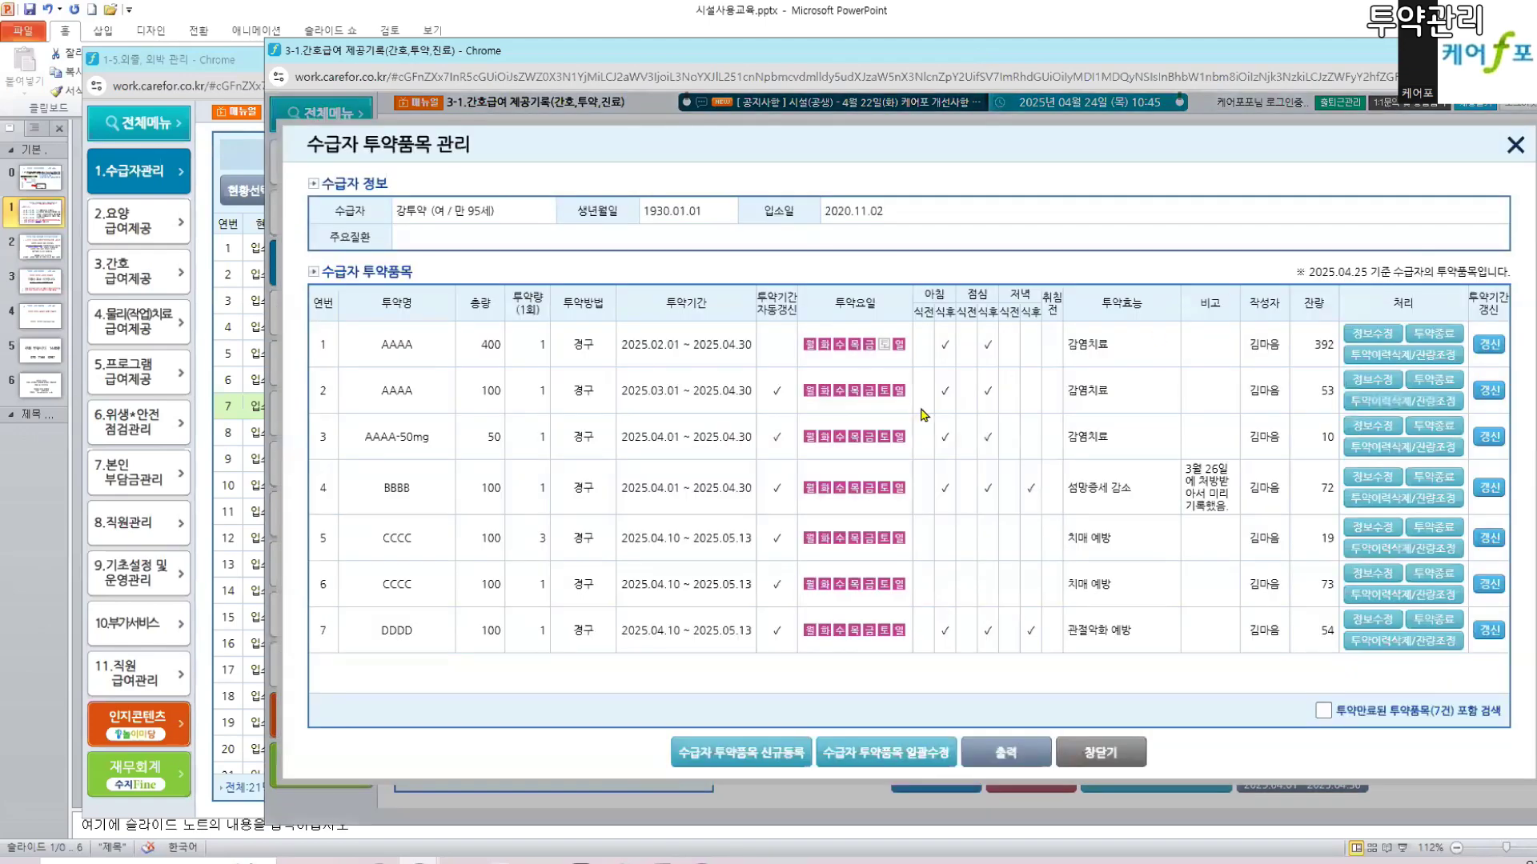
click(1374, 333)
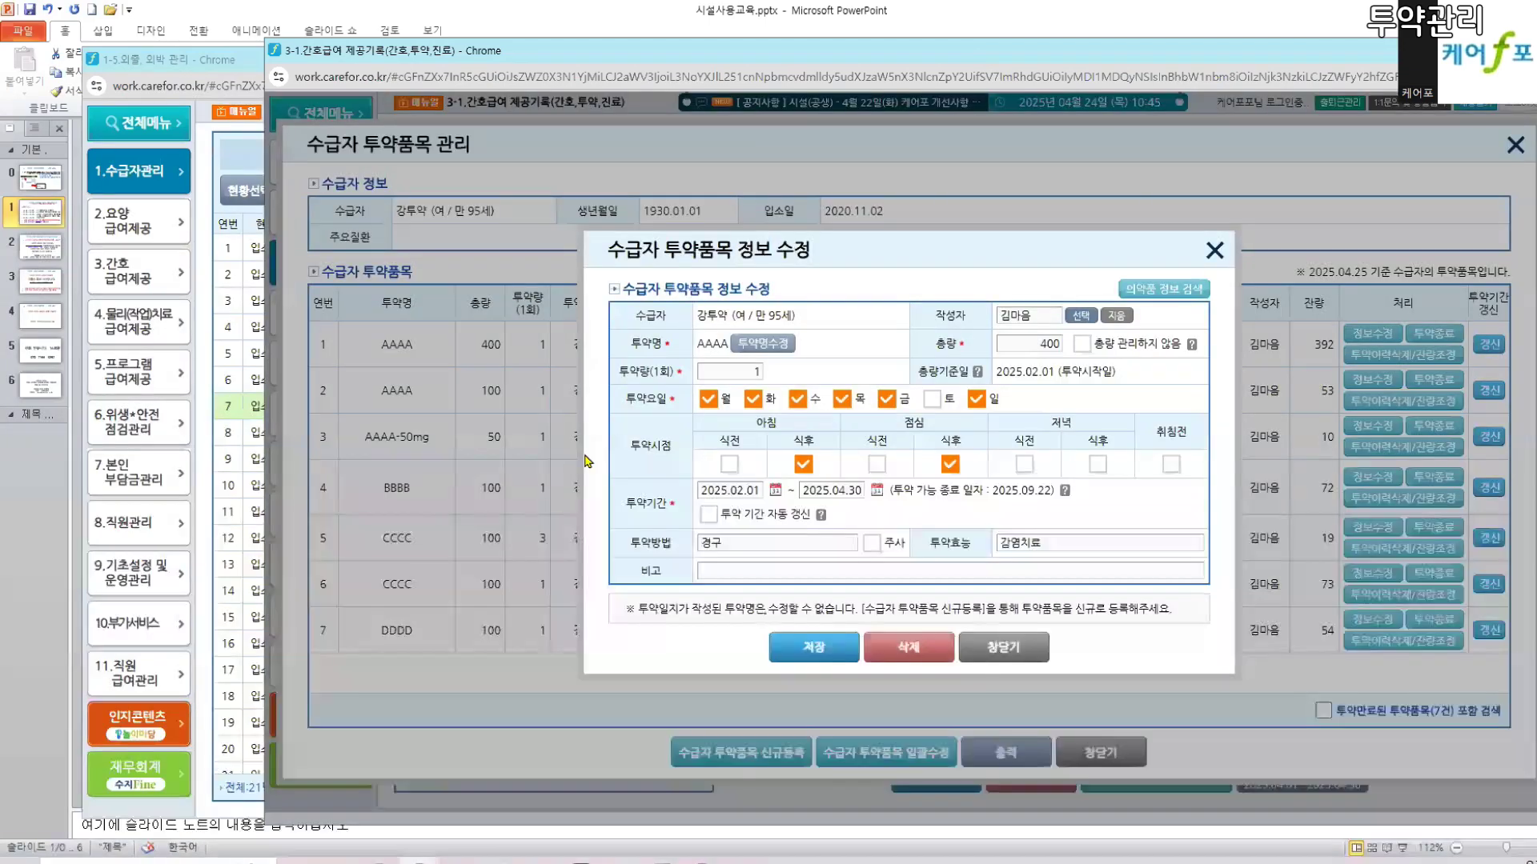
click(708, 398)
click(753, 399)
click(798, 399)
click(842, 399)
click(885, 399)
click(976, 398)
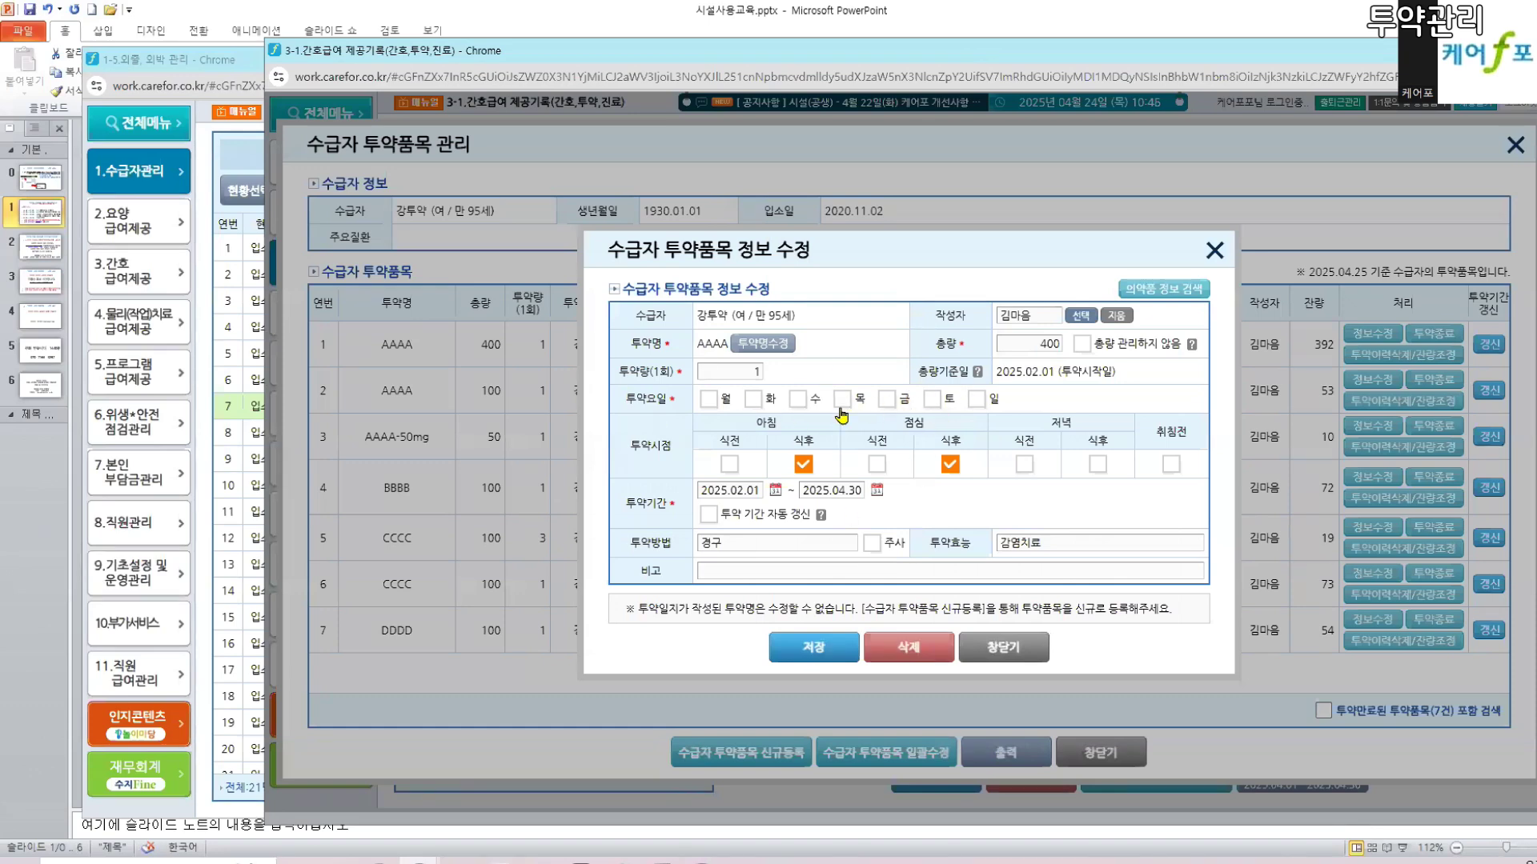
- Try 월, 수 and 금 as the 투약요일 of the AAAA item, and clear them again
click(708, 399)
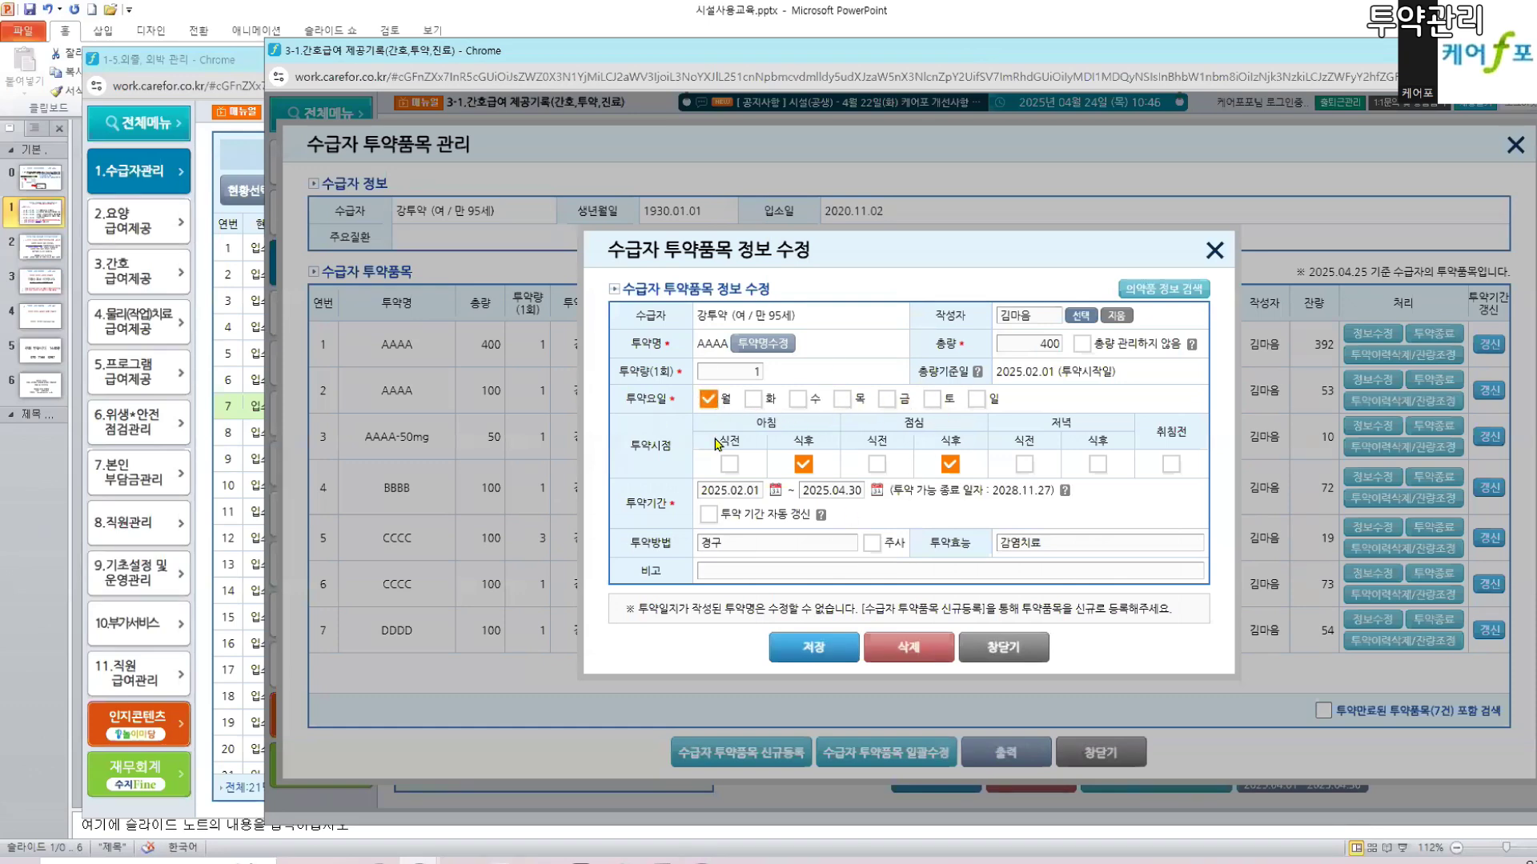
click(797, 398)
click(886, 398)
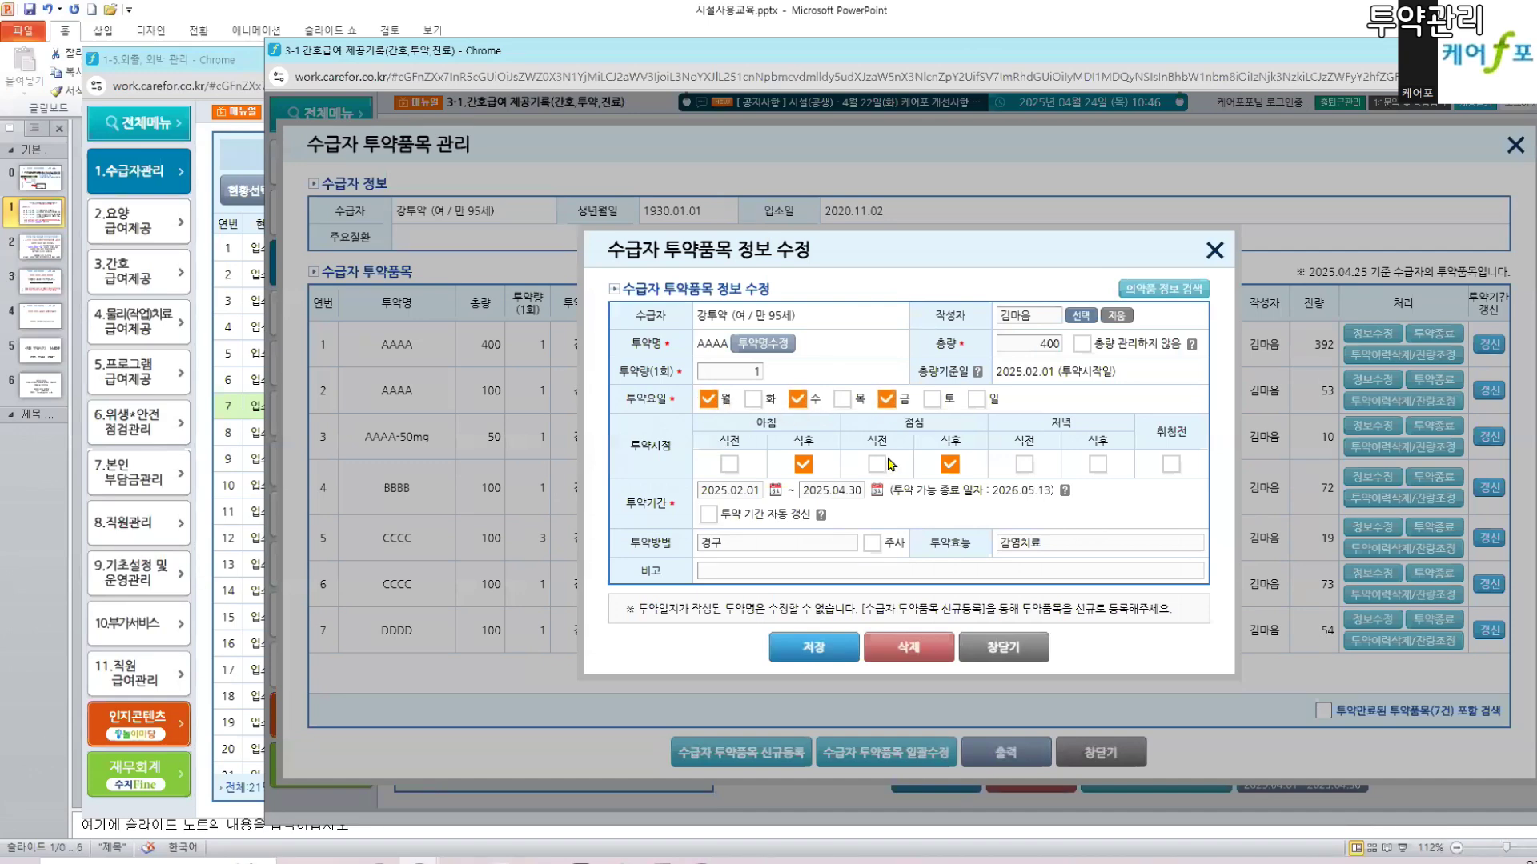
click(708, 398)
click(797, 399)
click(886, 399)
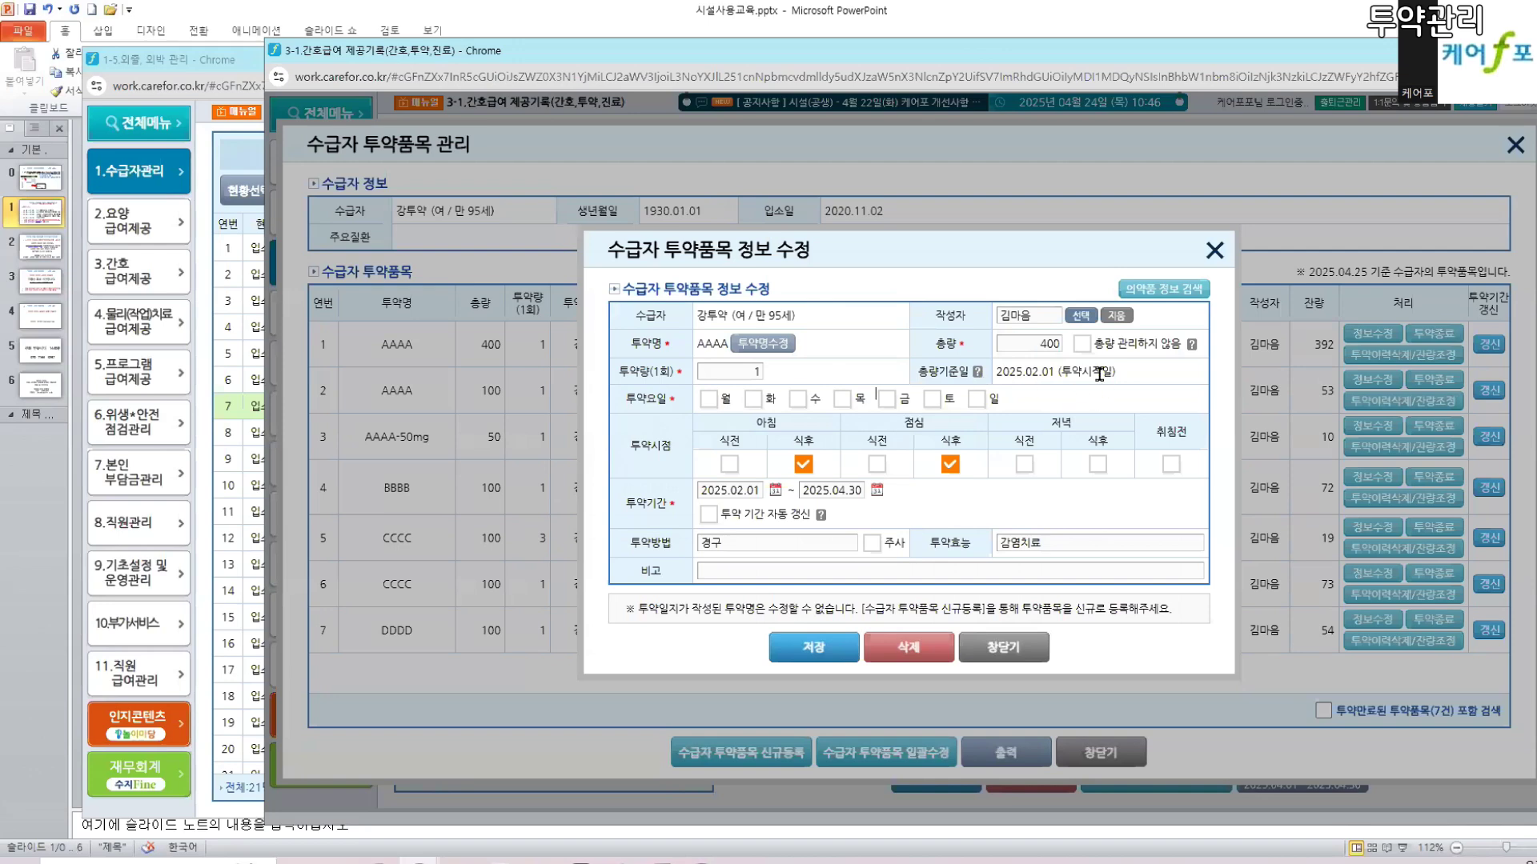
- Set the AAAA item to 총량 관리하지 않음 and read the explanation of that option
drag(933, 344, 958, 350)
click(1081, 350)
click(1081, 351)
click(1082, 350)
click(1122, 349)
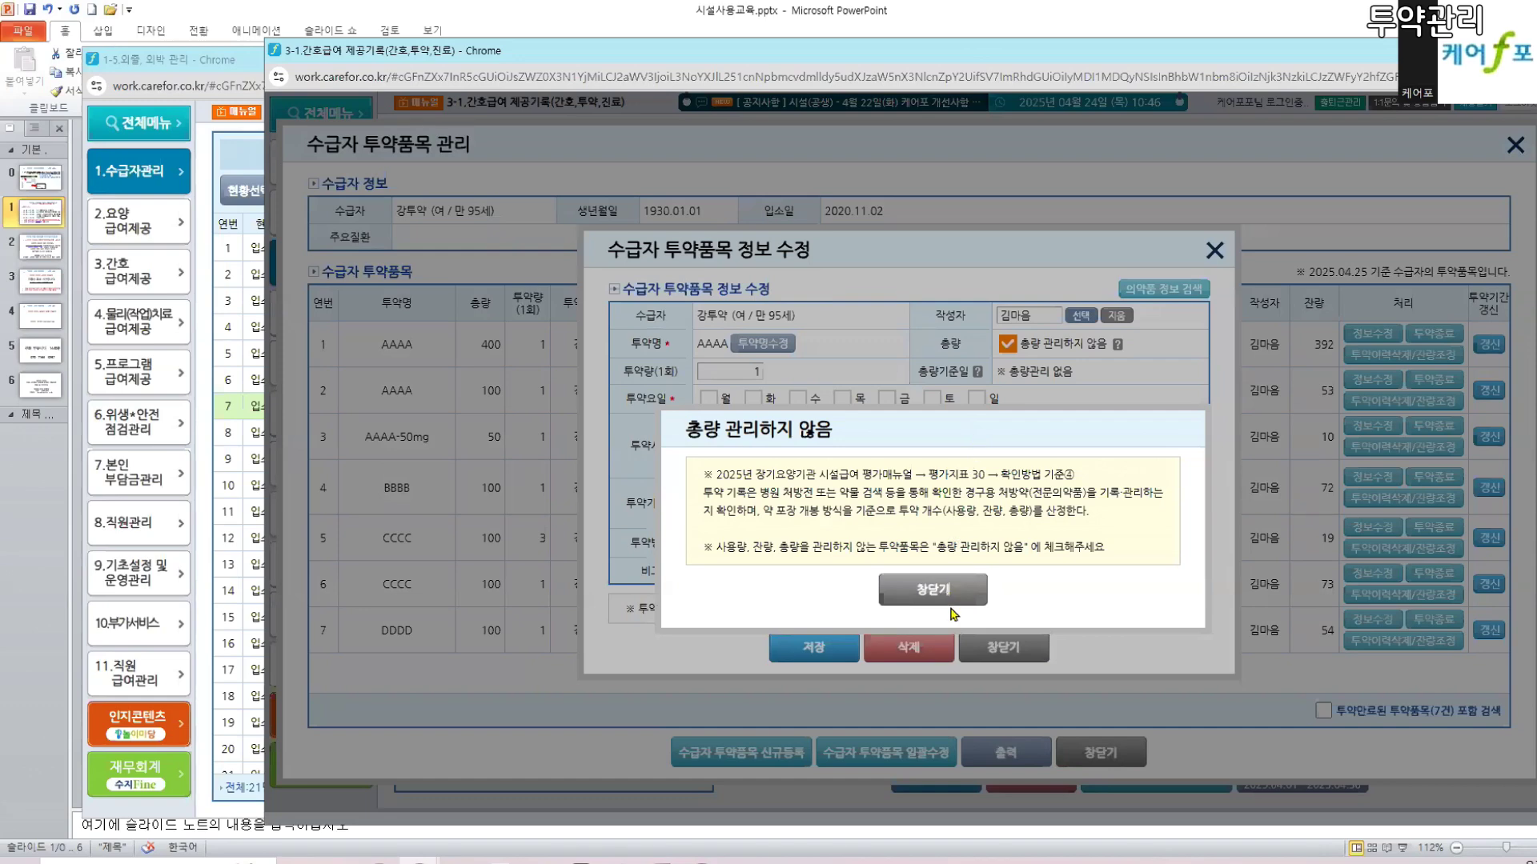
click(933, 590)
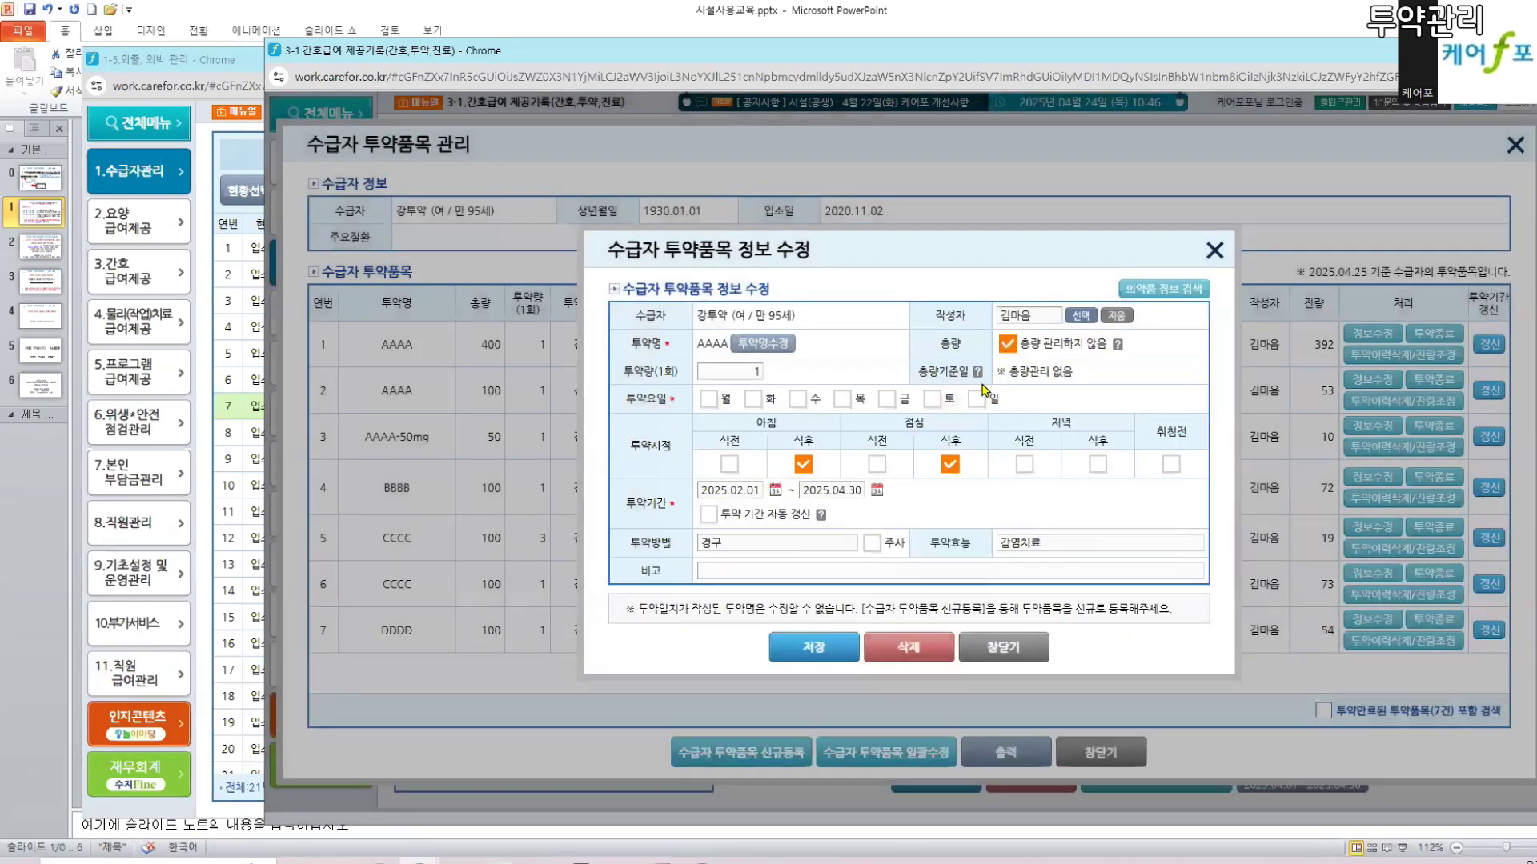
- Select all seven 투약요일, 월 through 일, for the AAAA item
click(707, 399)
click(752, 399)
click(797, 398)
click(841, 399)
click(886, 399)
click(935, 401)
click(977, 400)
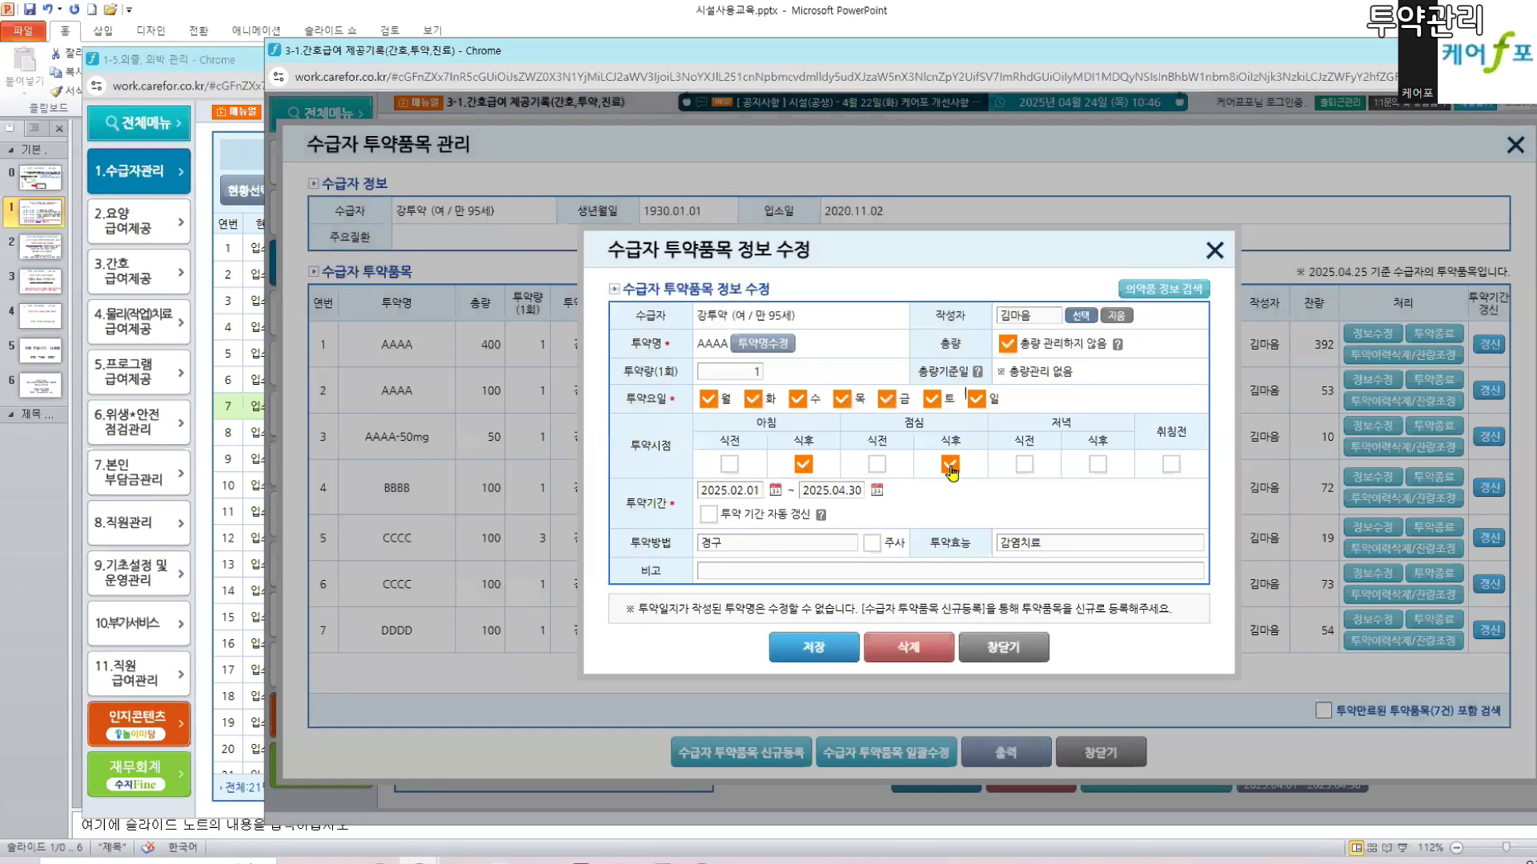
- Clear the 아침 식후 and 점심 식후 투약시점 of the AAAA item and save the item
drag(627, 504, 646, 505)
click(632, 454)
drag(632, 454, 696, 468)
click(803, 464)
click(950, 464)
click(723, 489)
click(833, 491)
click(973, 497)
click(802, 663)
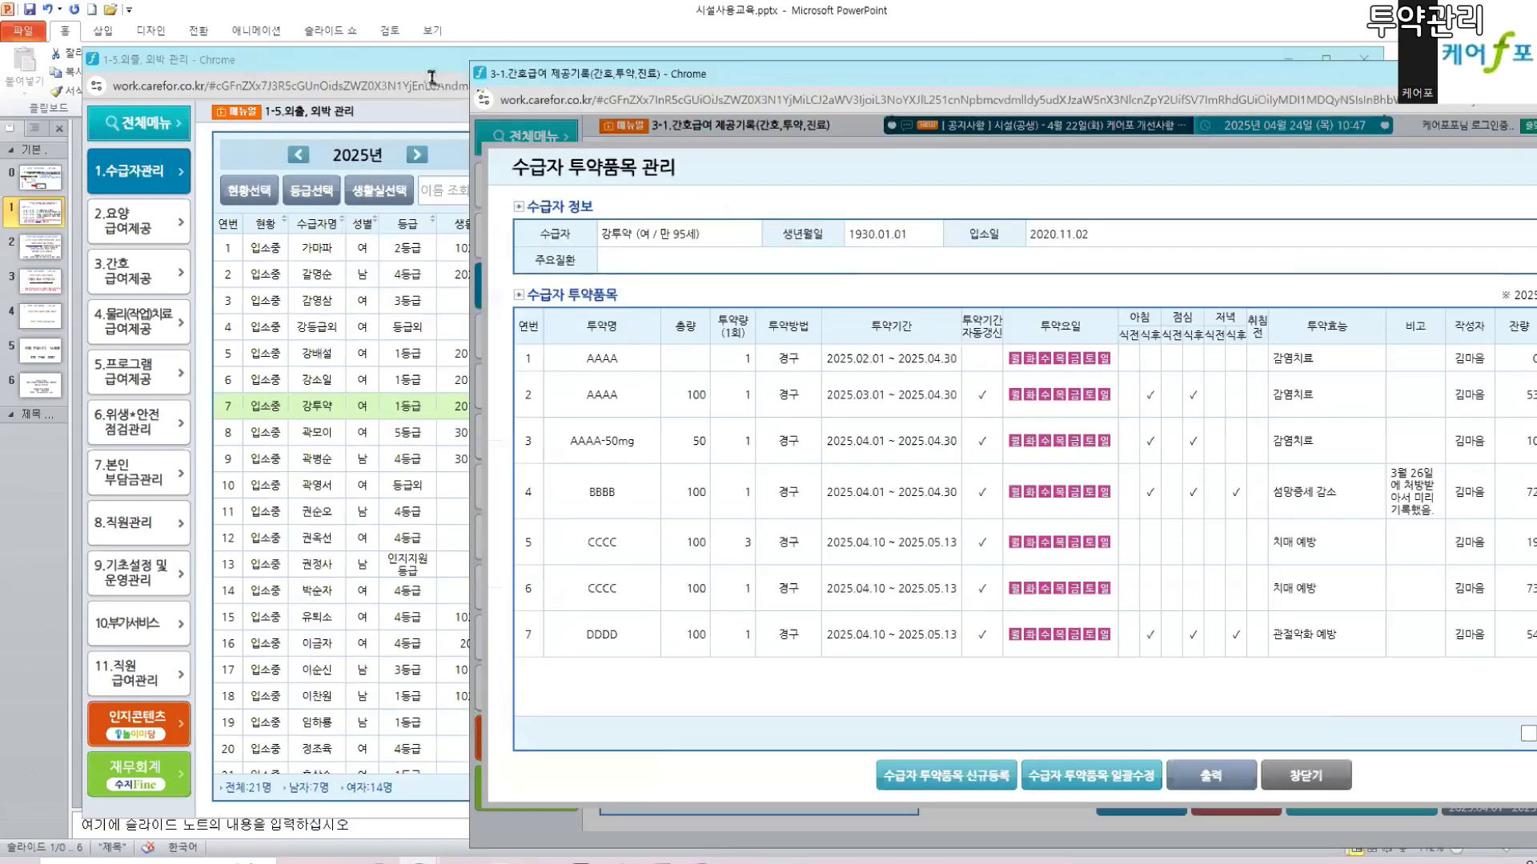
- Switch to the 외출, 외박 관리 window and open the resident's 투약관리 log in 간호급여 제공기록 there
click(432, 78)
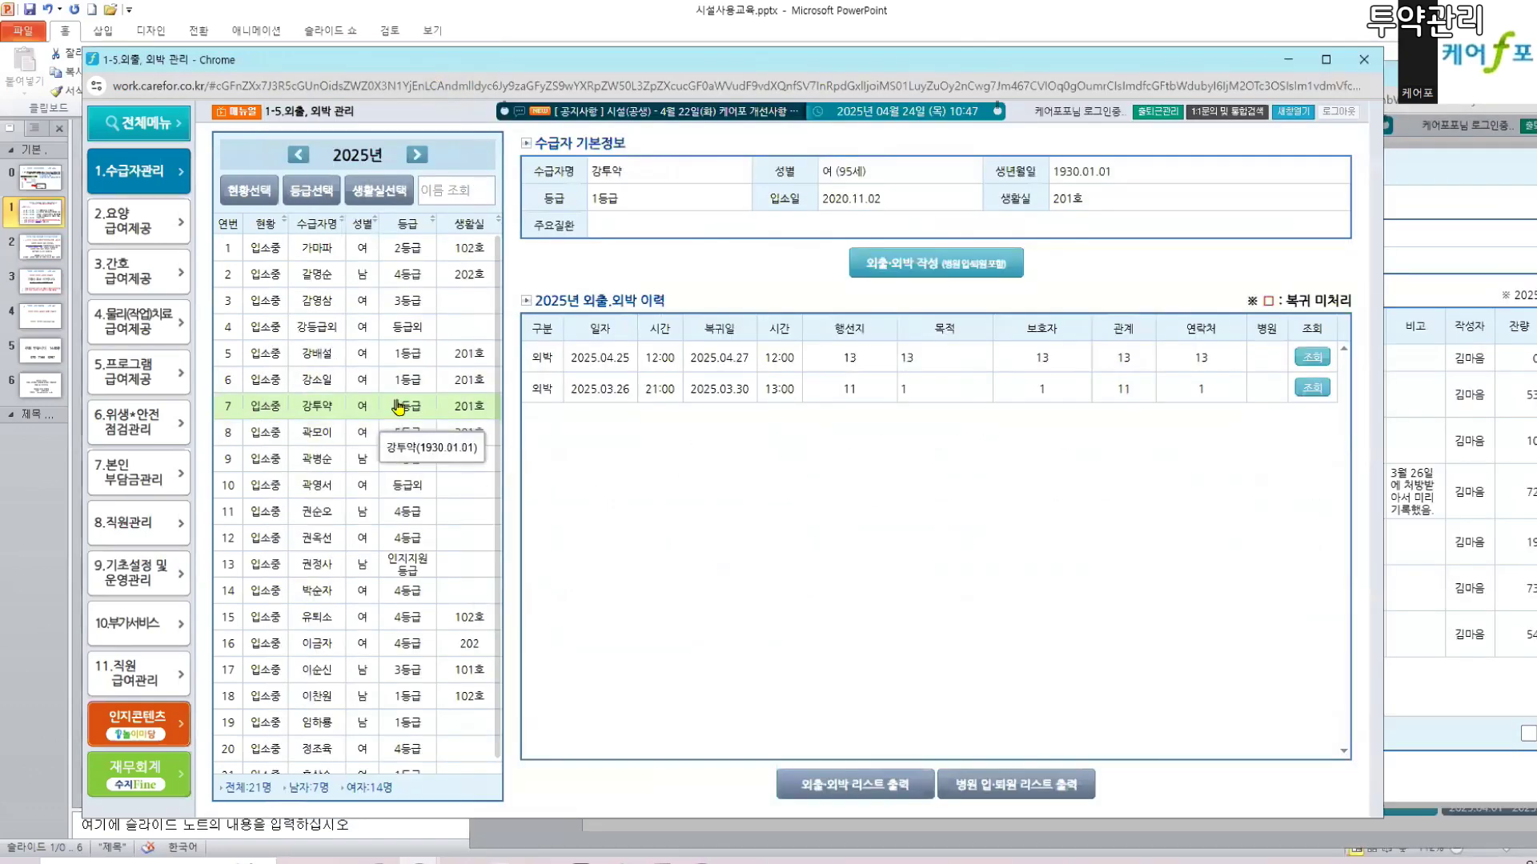
click(169, 282)
click(244, 168)
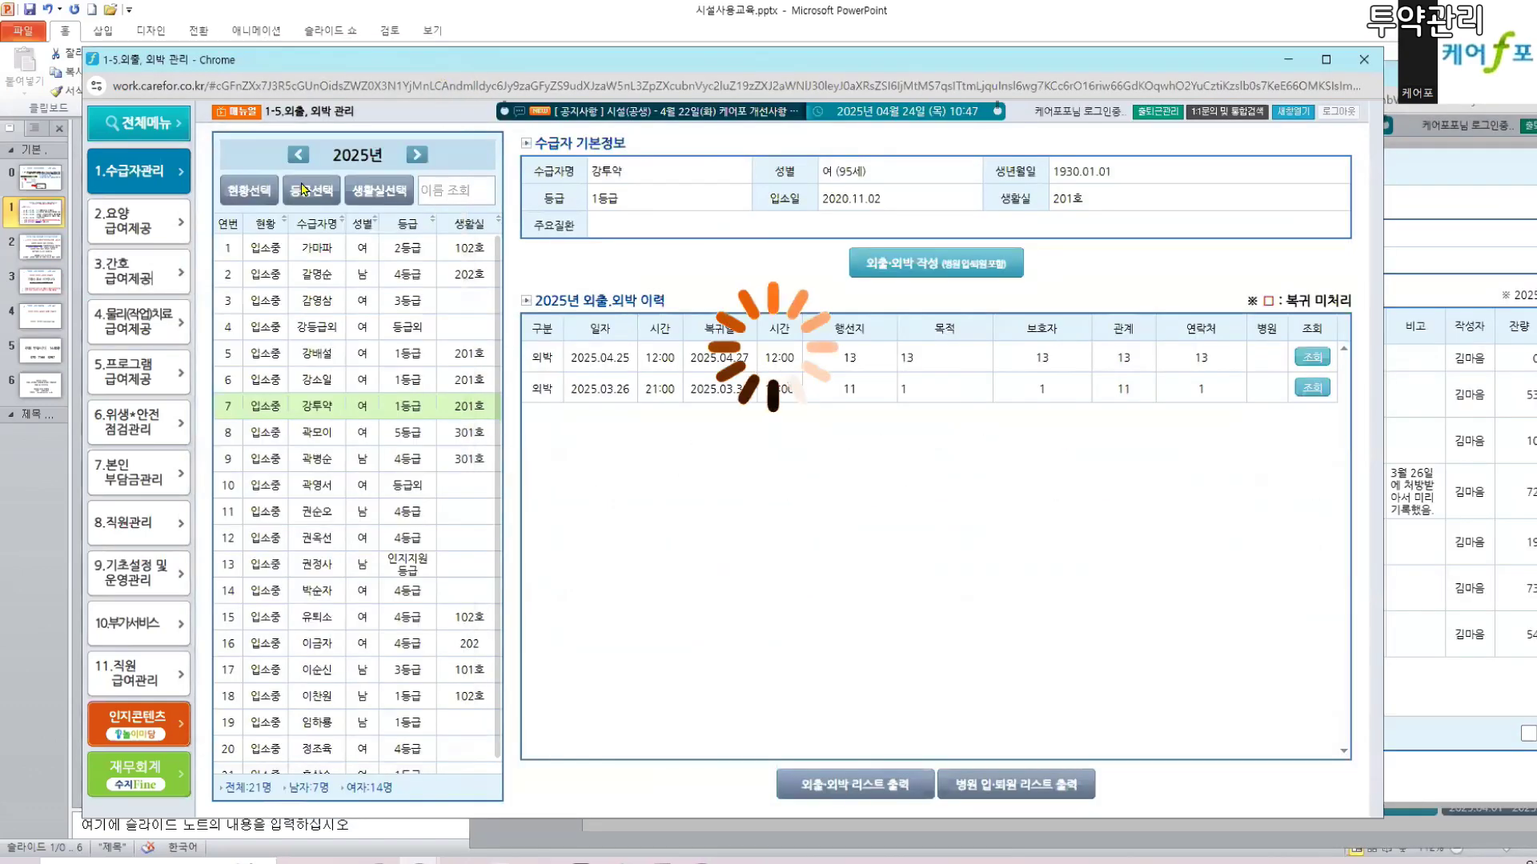
click(645, 266)
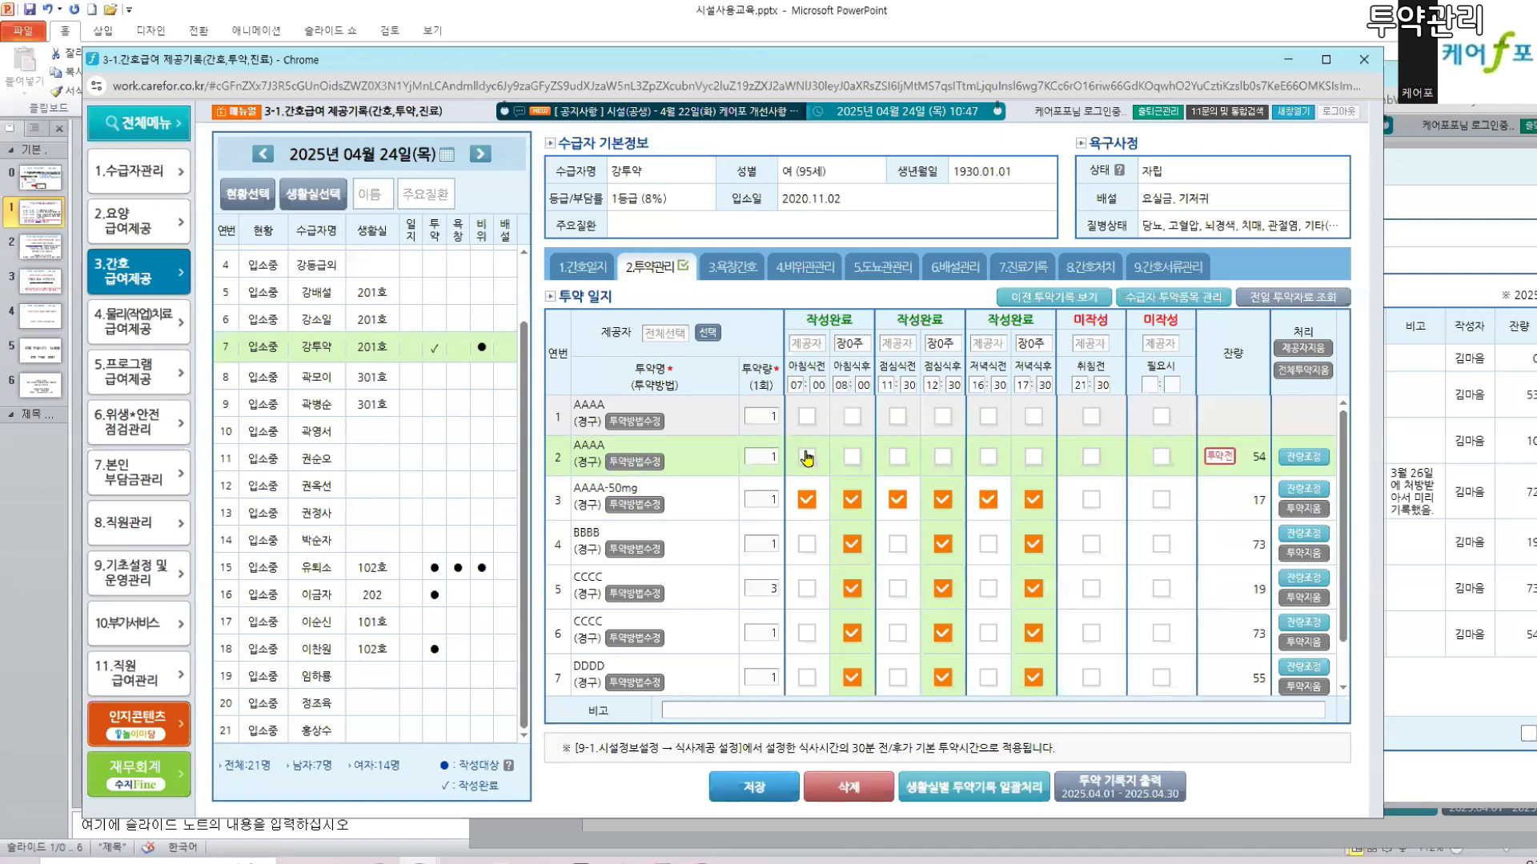
- Try 아침식후 and 저녁식전 marks for the second AAAA on 24 April, clear both, and mark 저녁식후
click(852, 456)
click(988, 456)
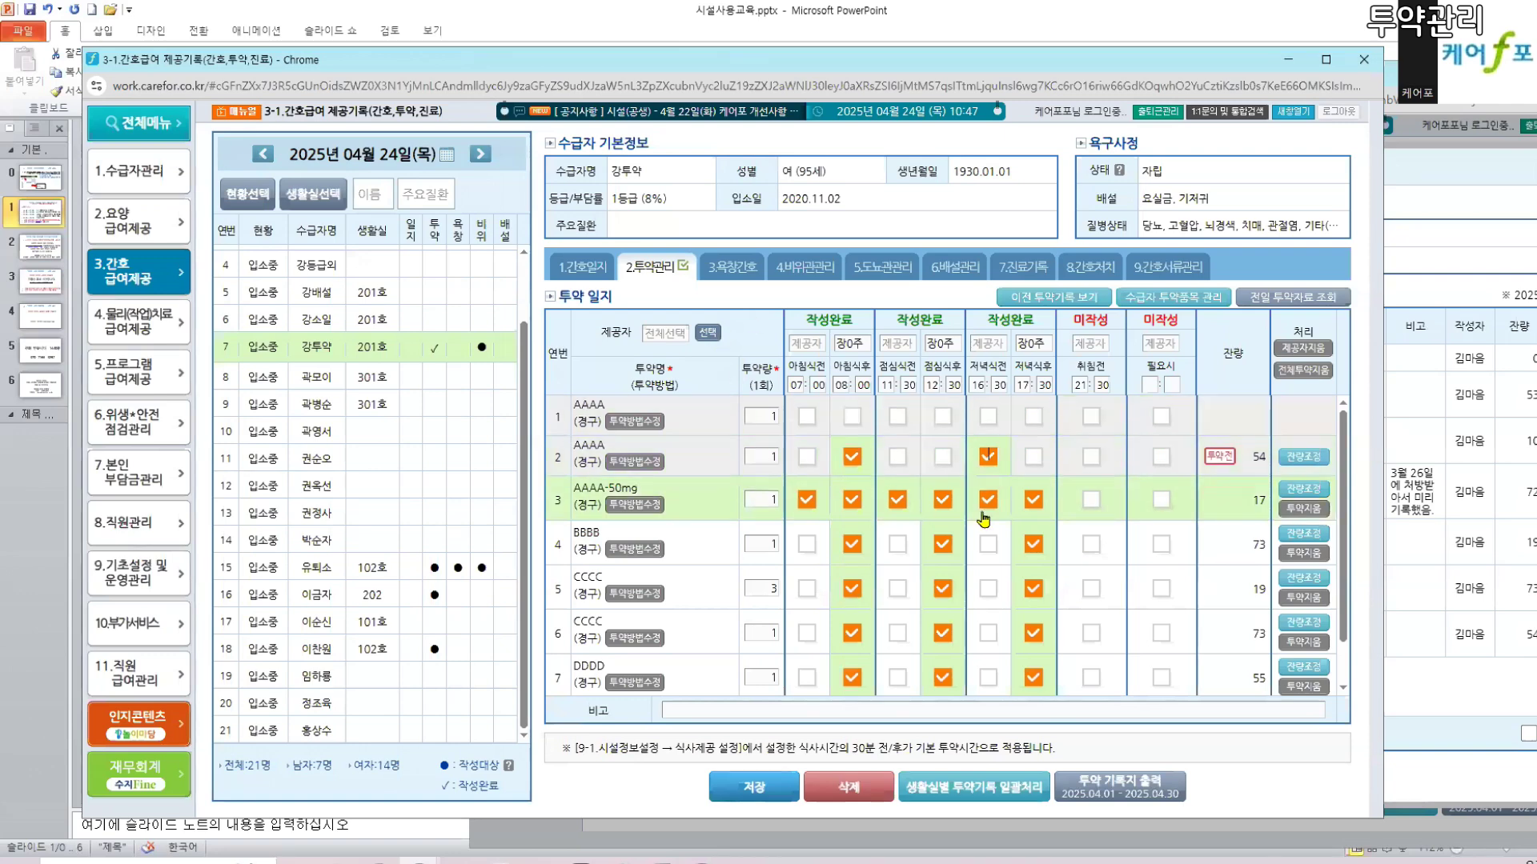
click(851, 458)
click(987, 456)
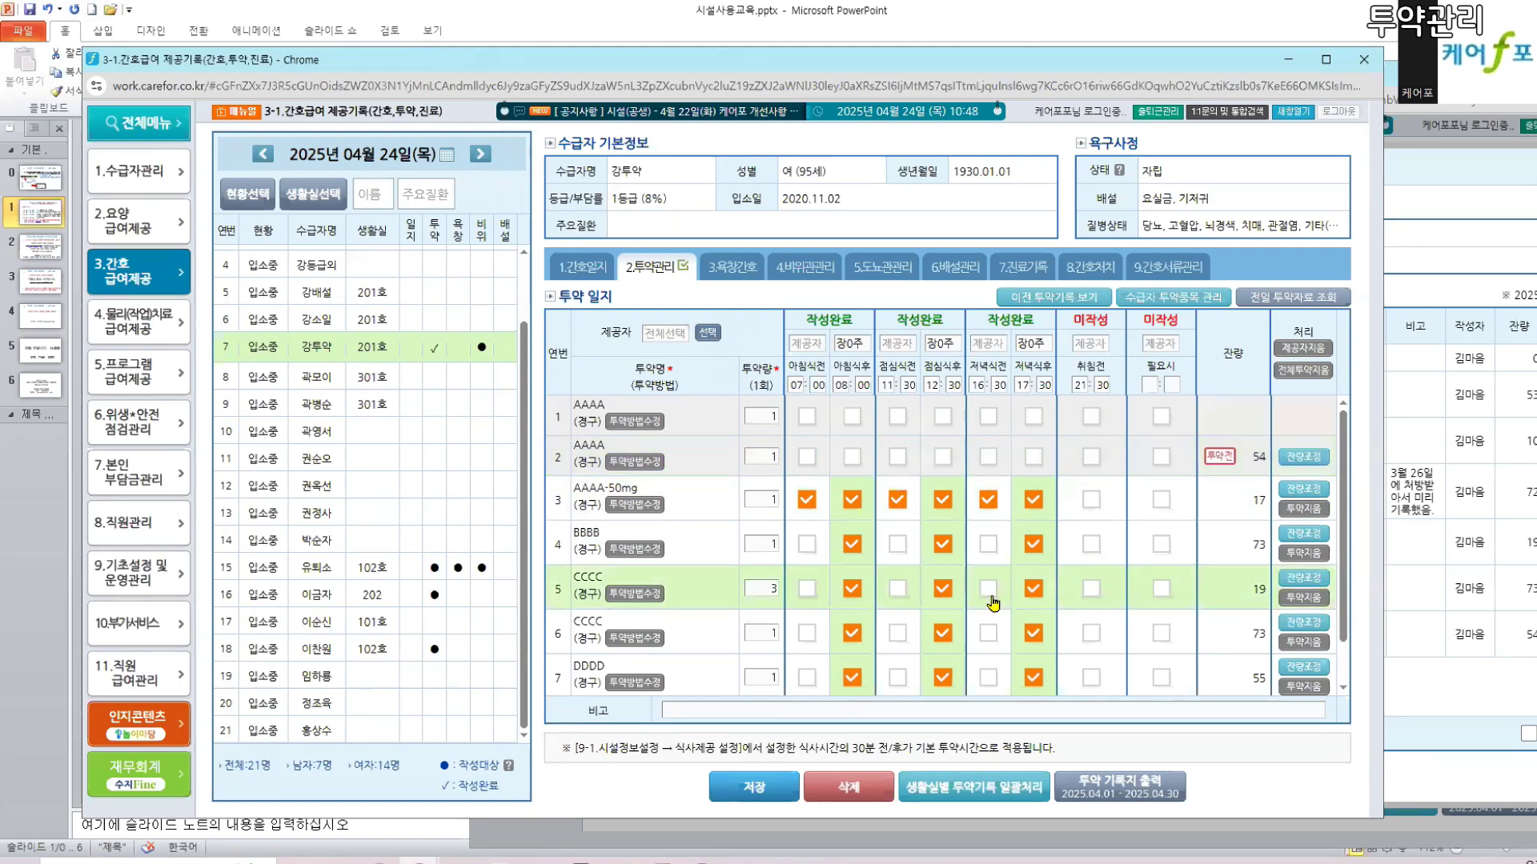
click(1031, 458)
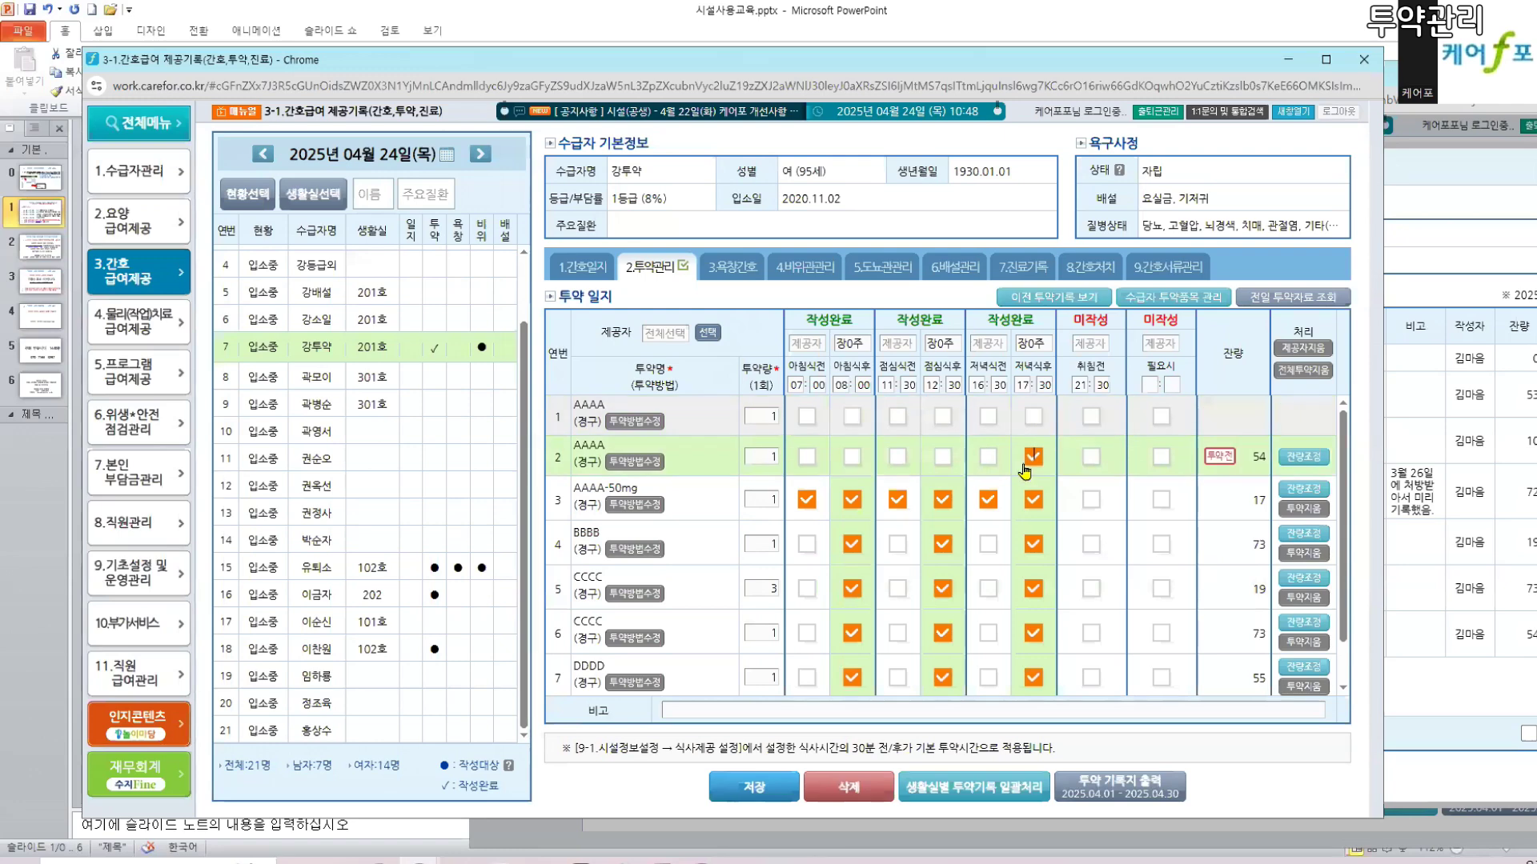
- Return to the 수급자 투약품목 관리 window, review the first AAAA item's details, and close them without changes
click(1173, 296)
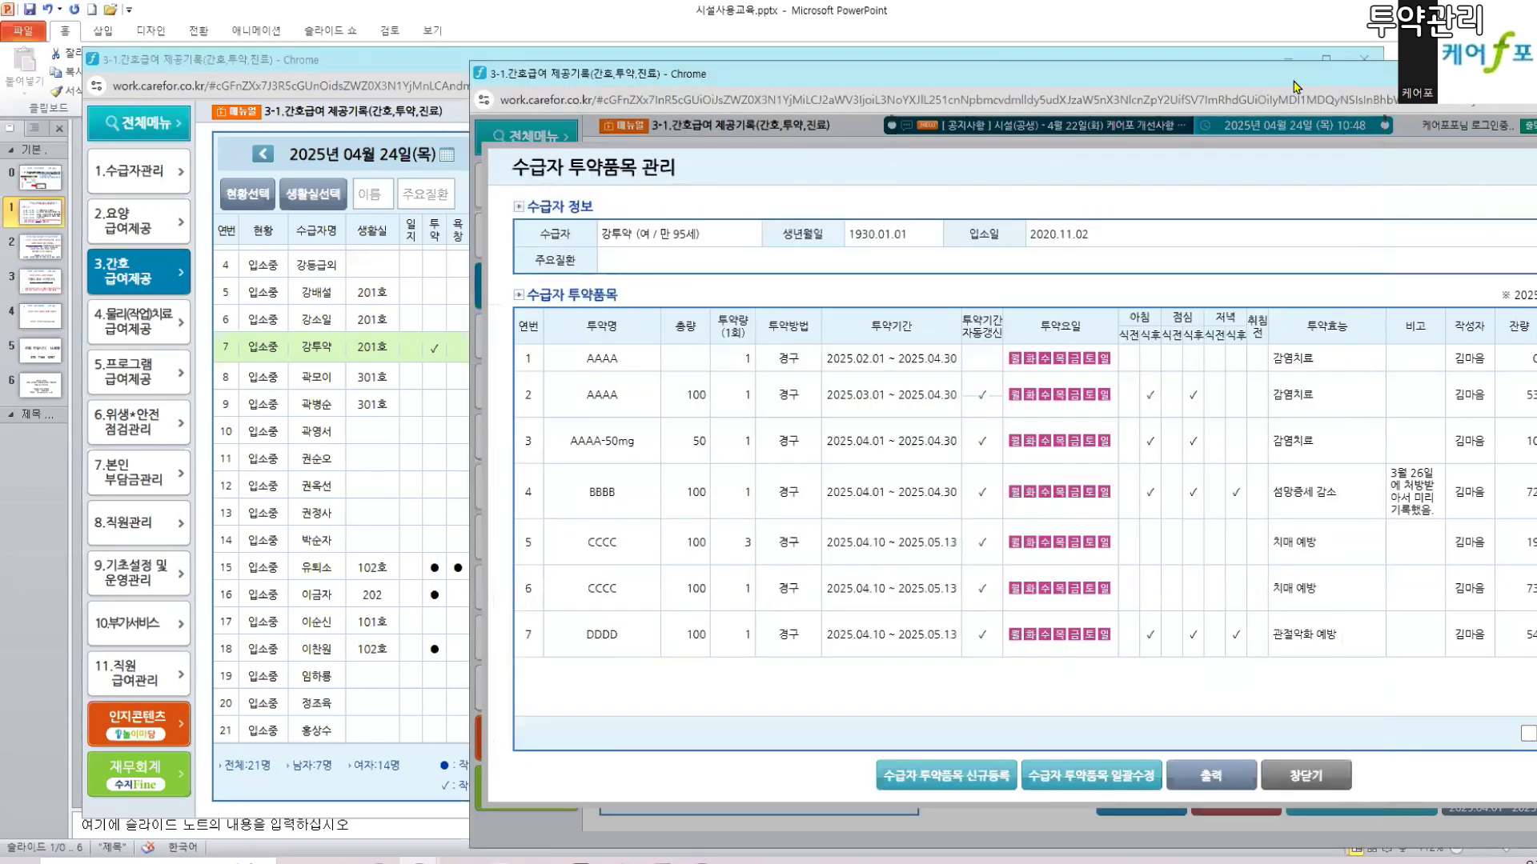
drag(1297, 87, 1148, 61)
click(1428, 333)
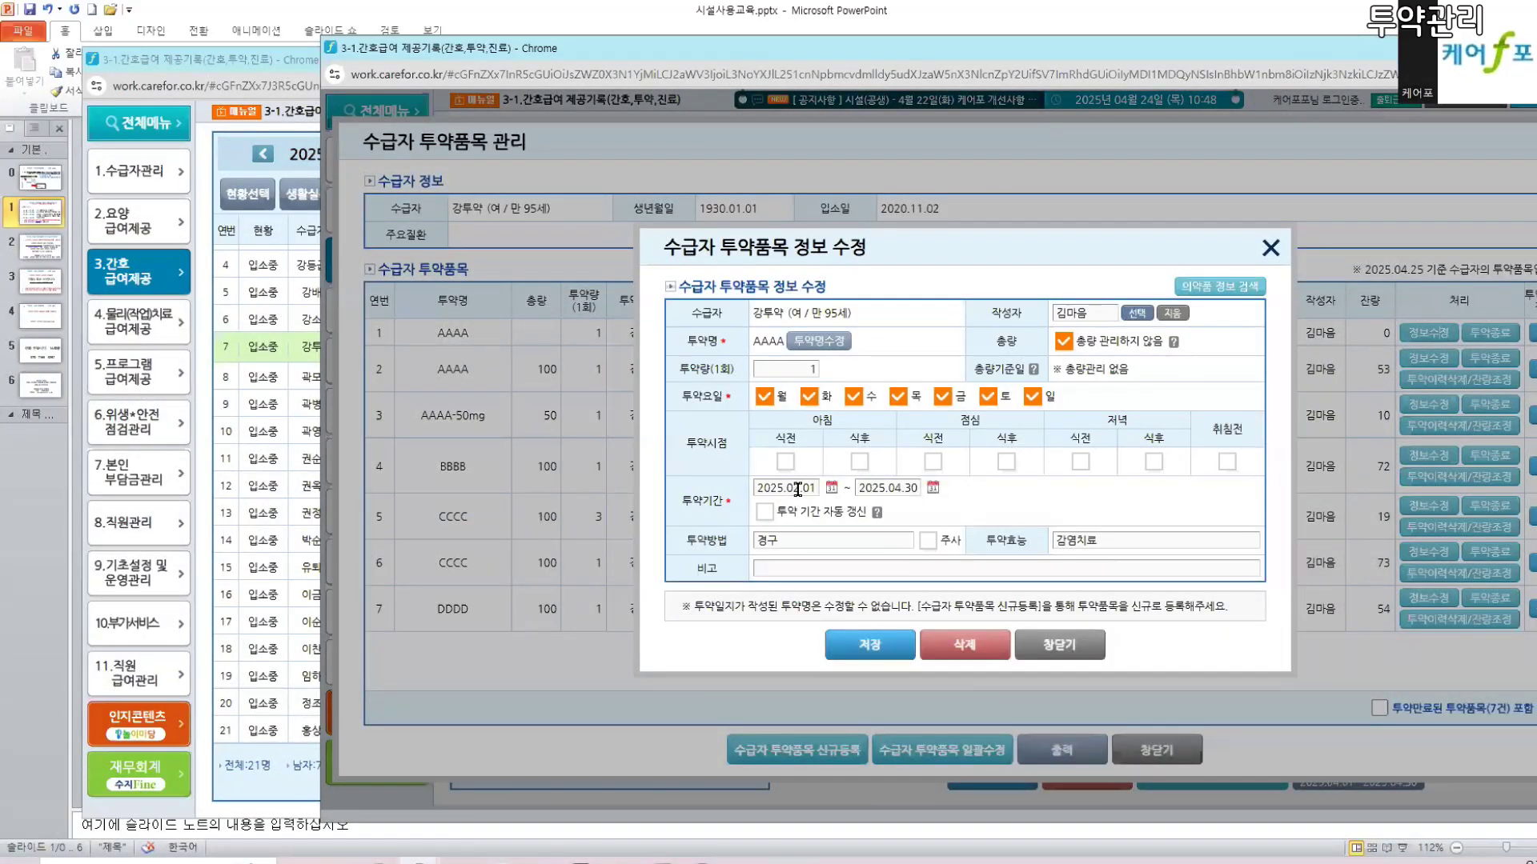
click(1039, 651)
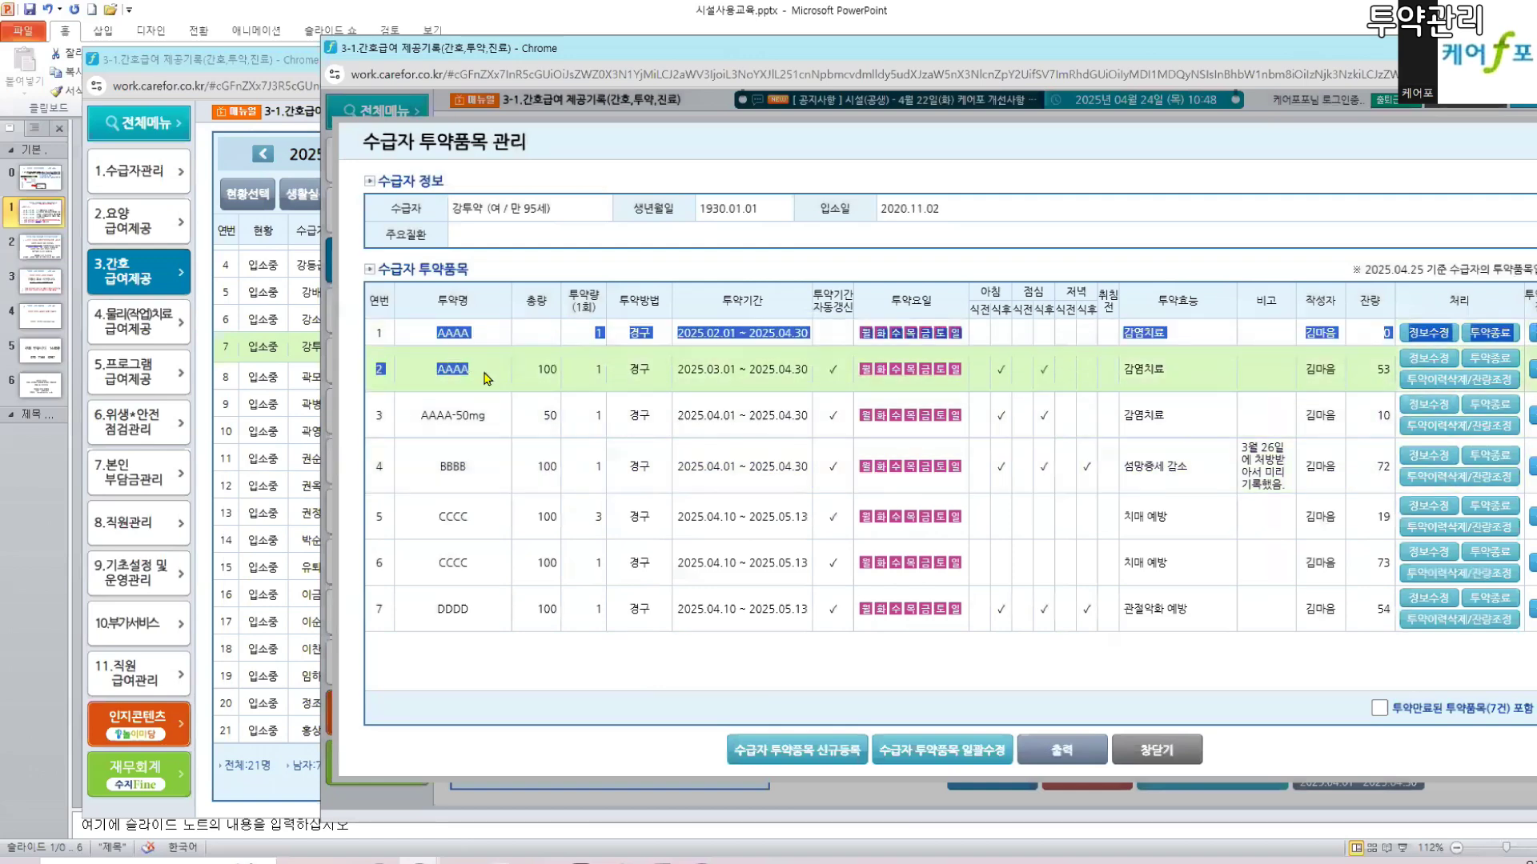
- Compare the two CCCC items in the 투약품목 list, including their 투약량 and 투약기간
drag(437, 516, 487, 569)
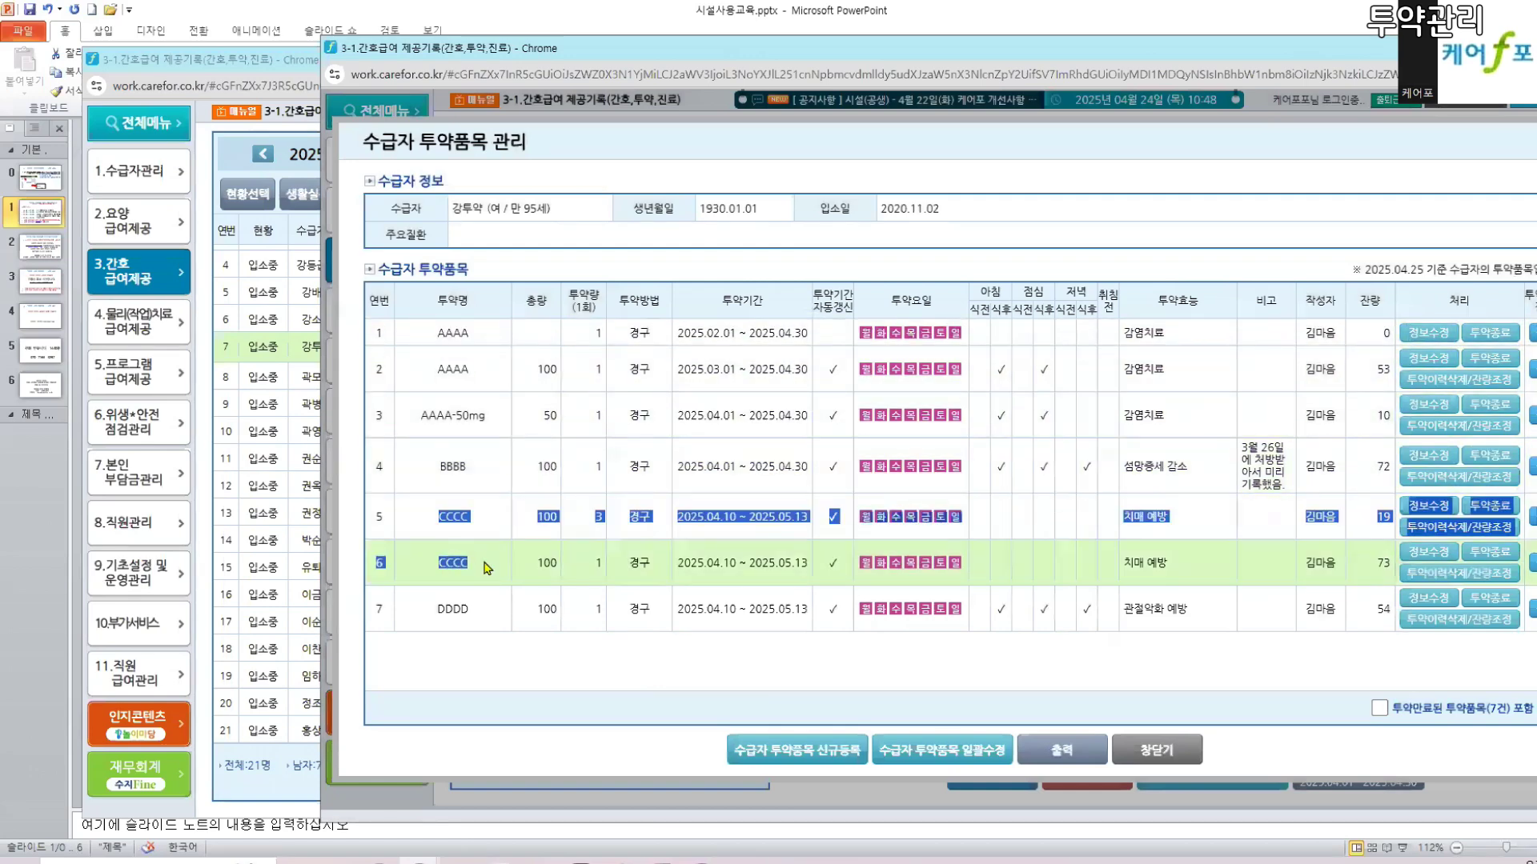
click(441, 516)
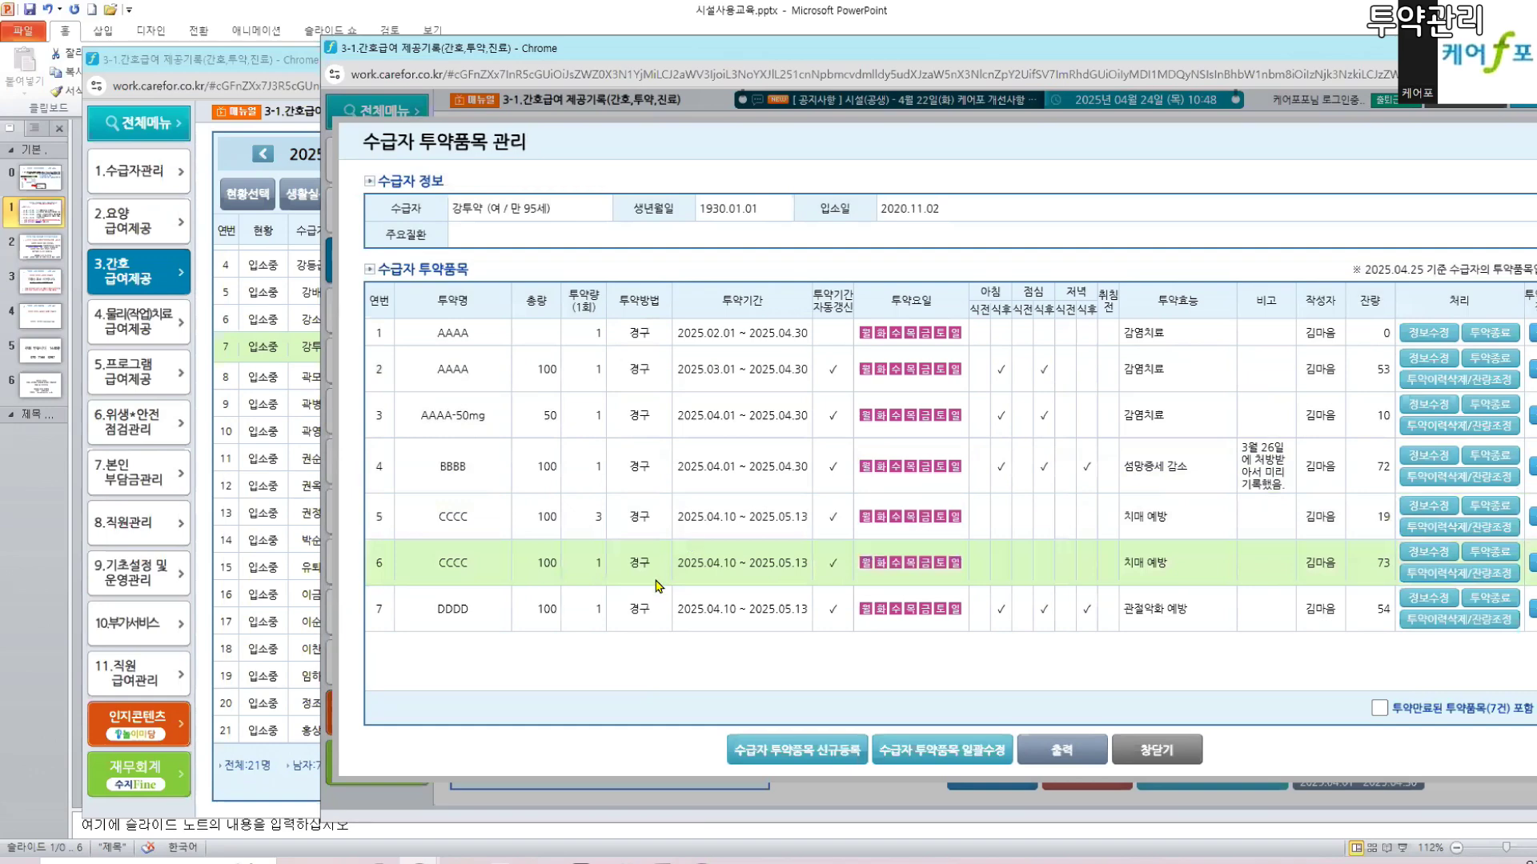
drag(422, 518, 789, 565)
click(695, 530)
drag(682, 516, 801, 512)
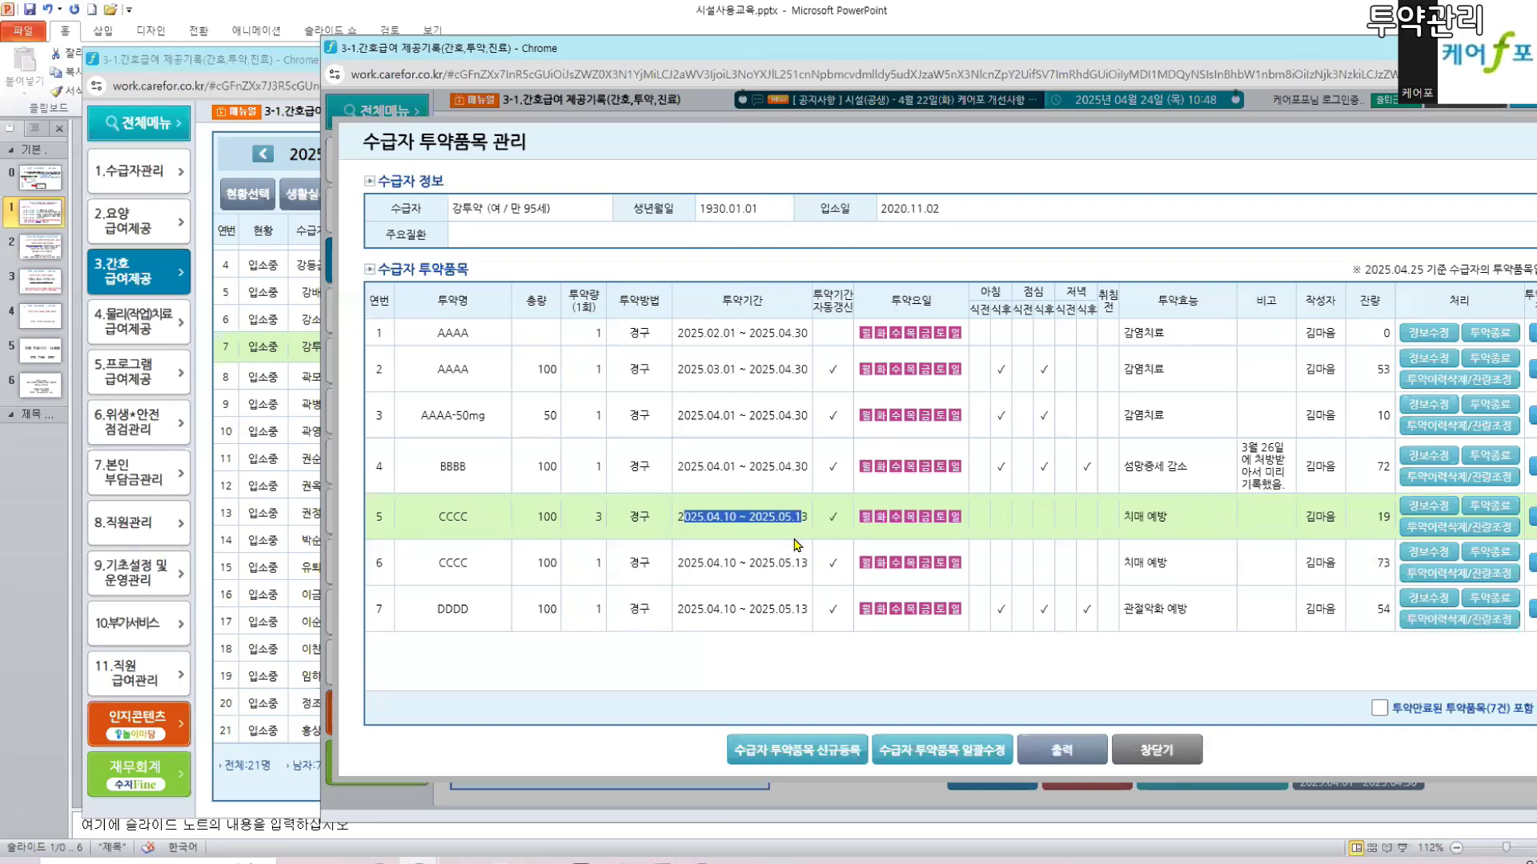
click(744, 527)
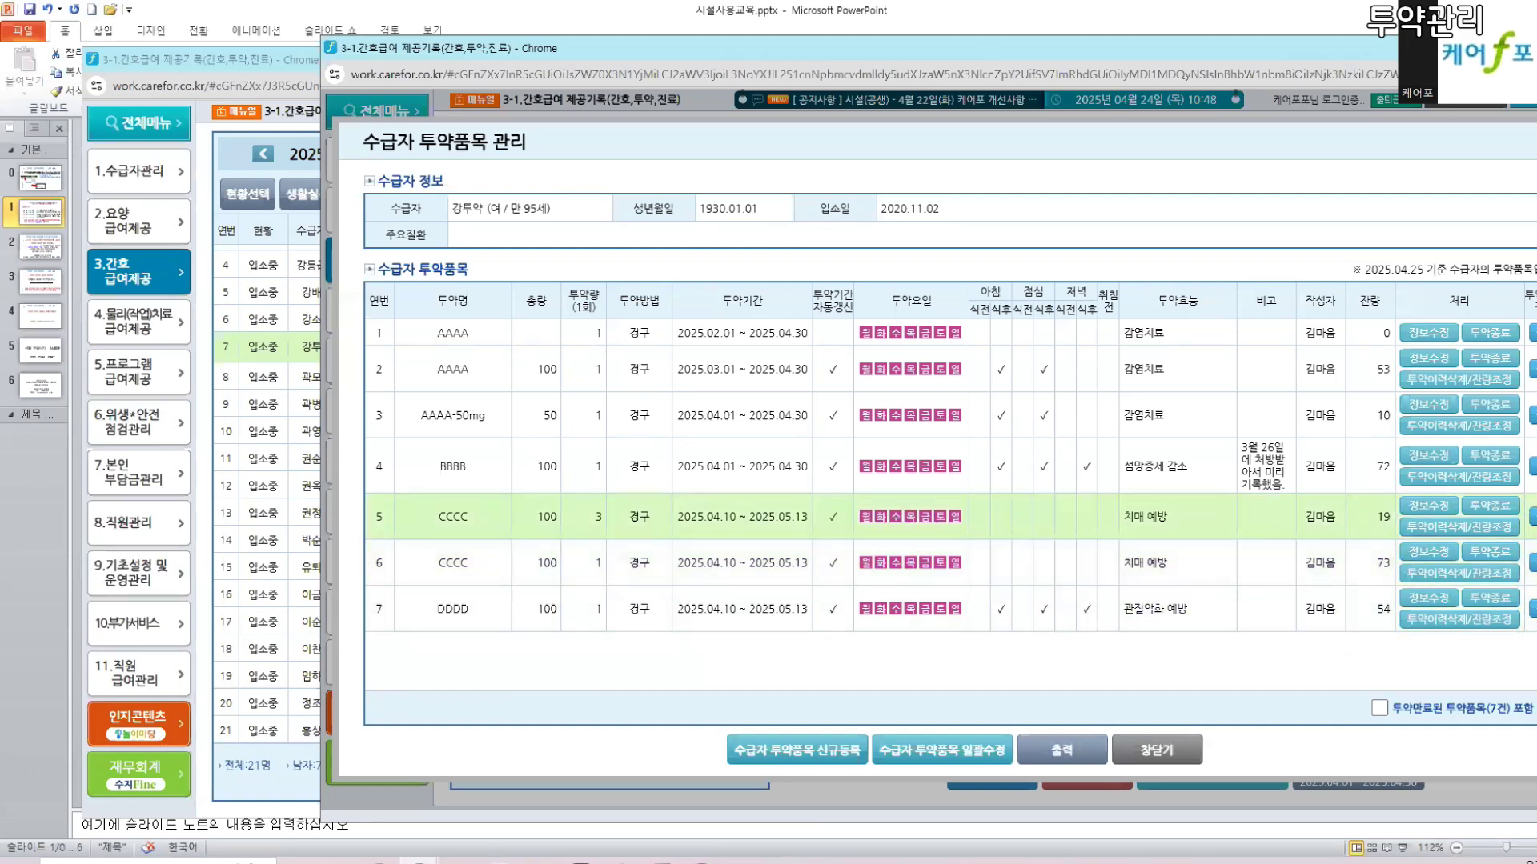
- Renew the 투약기간 of the CCCC item with 투약량 3, renew the resulting scheduled item once more, and check the periods
click(1532, 516)
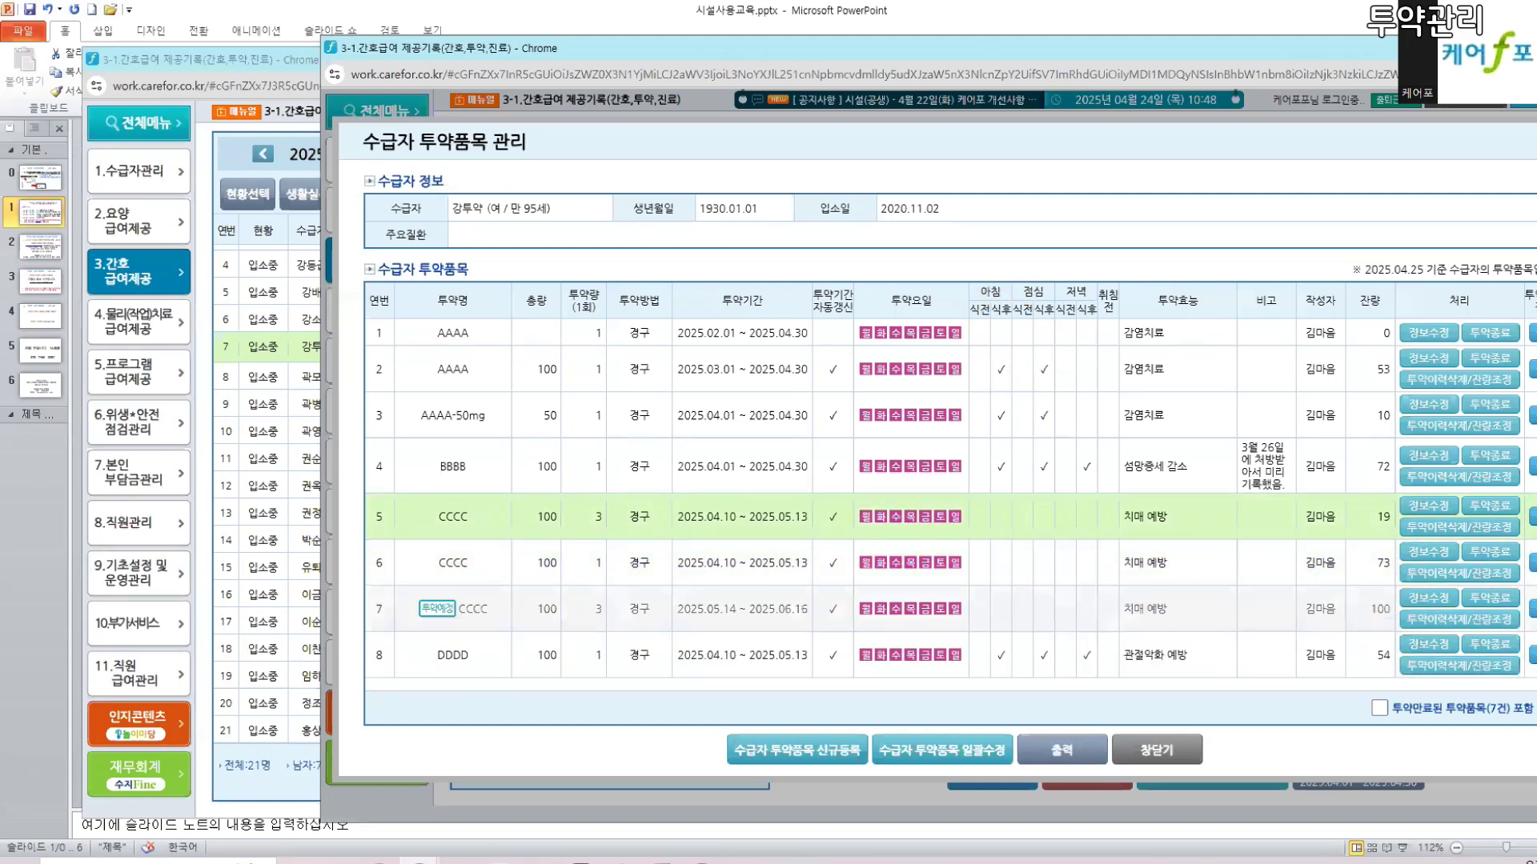
click(1532, 609)
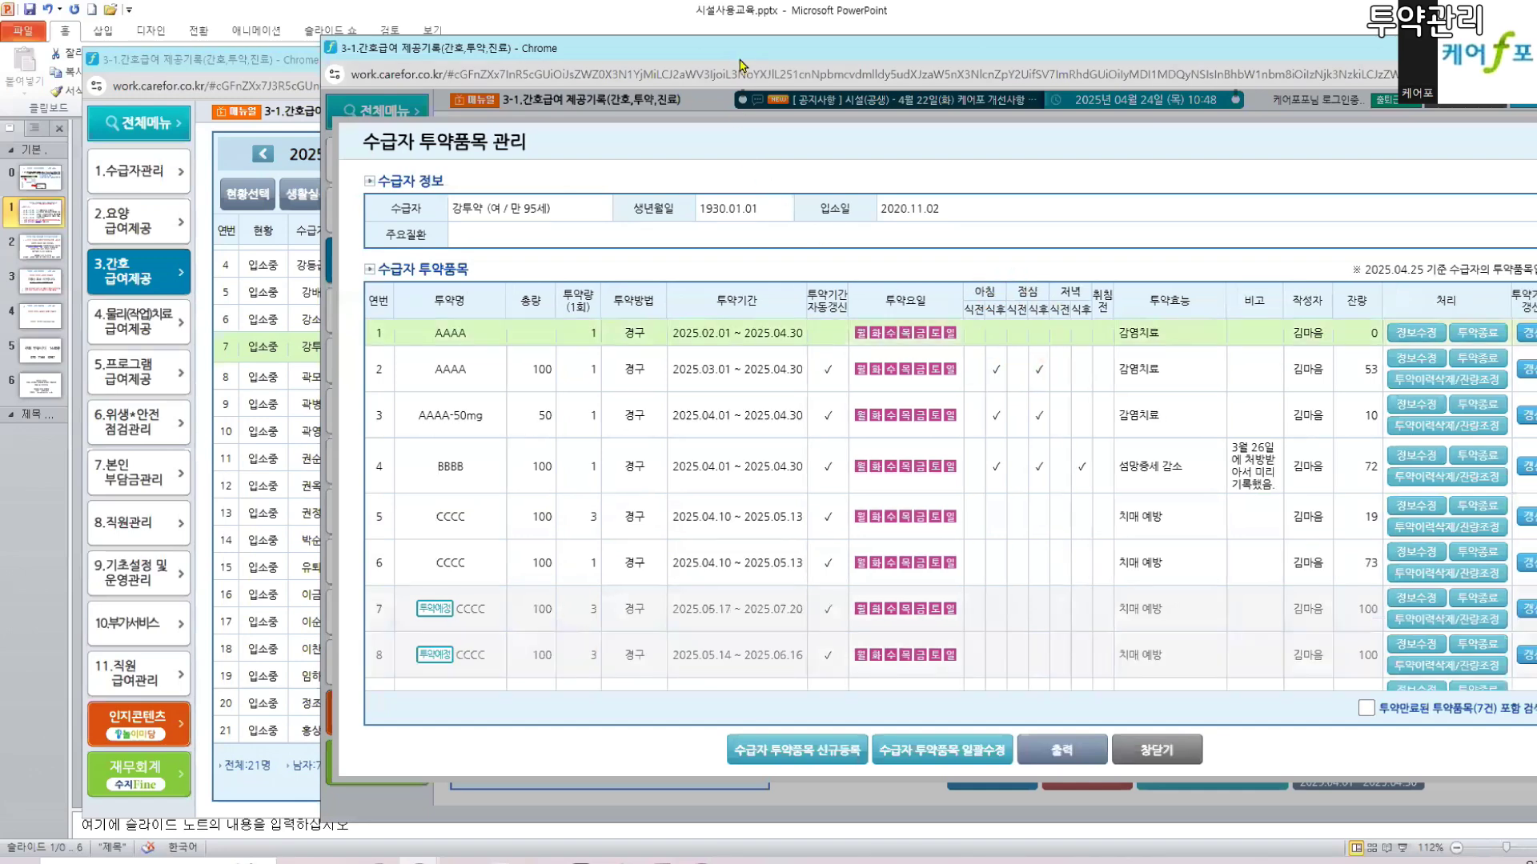
drag(726, 46, 660, 24)
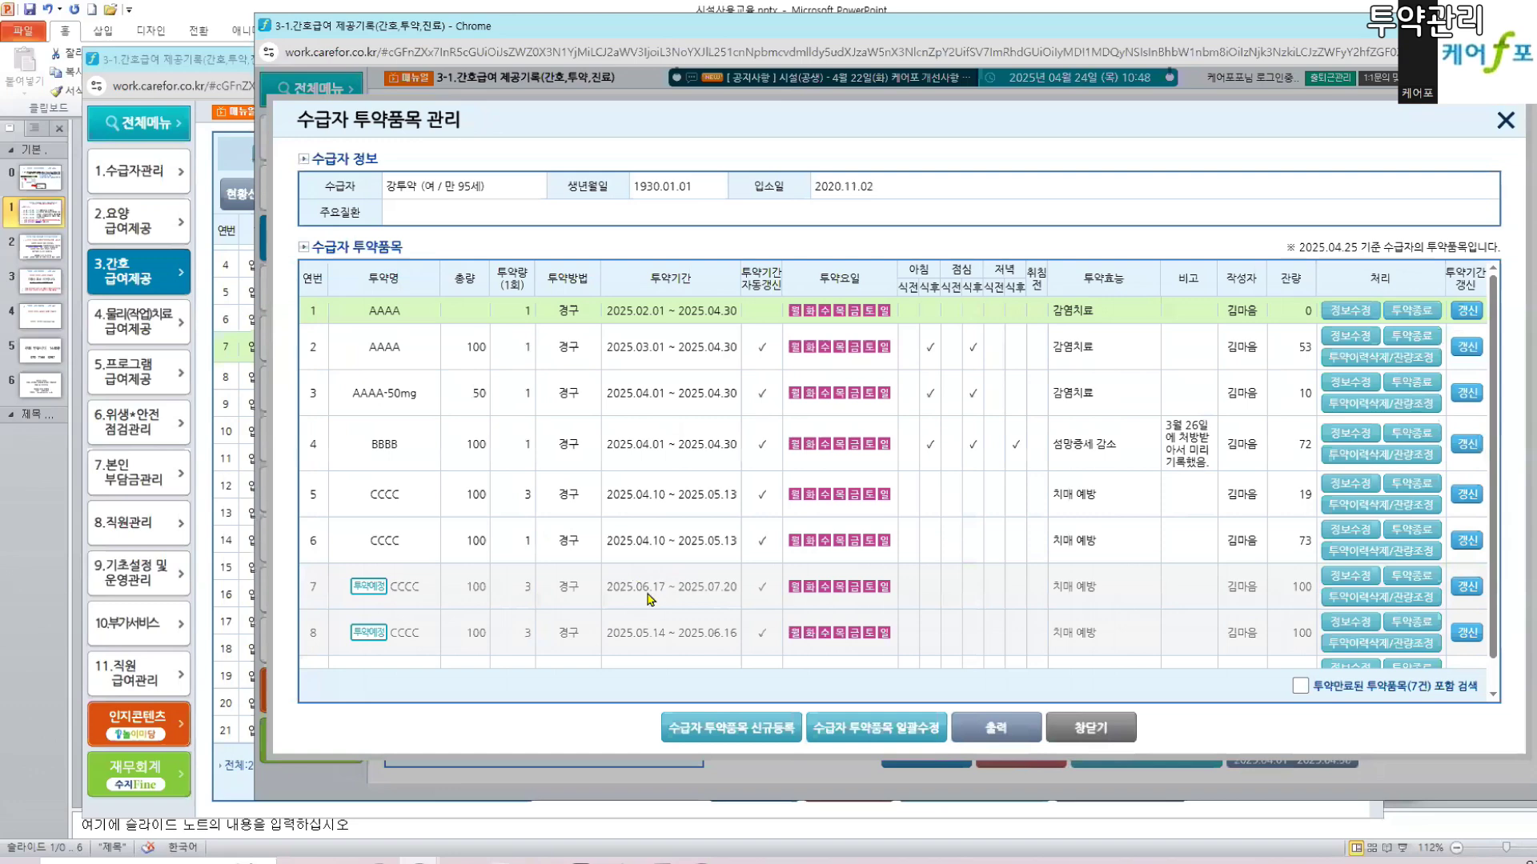
drag(697, 542, 740, 548)
drag(608, 632, 670, 633)
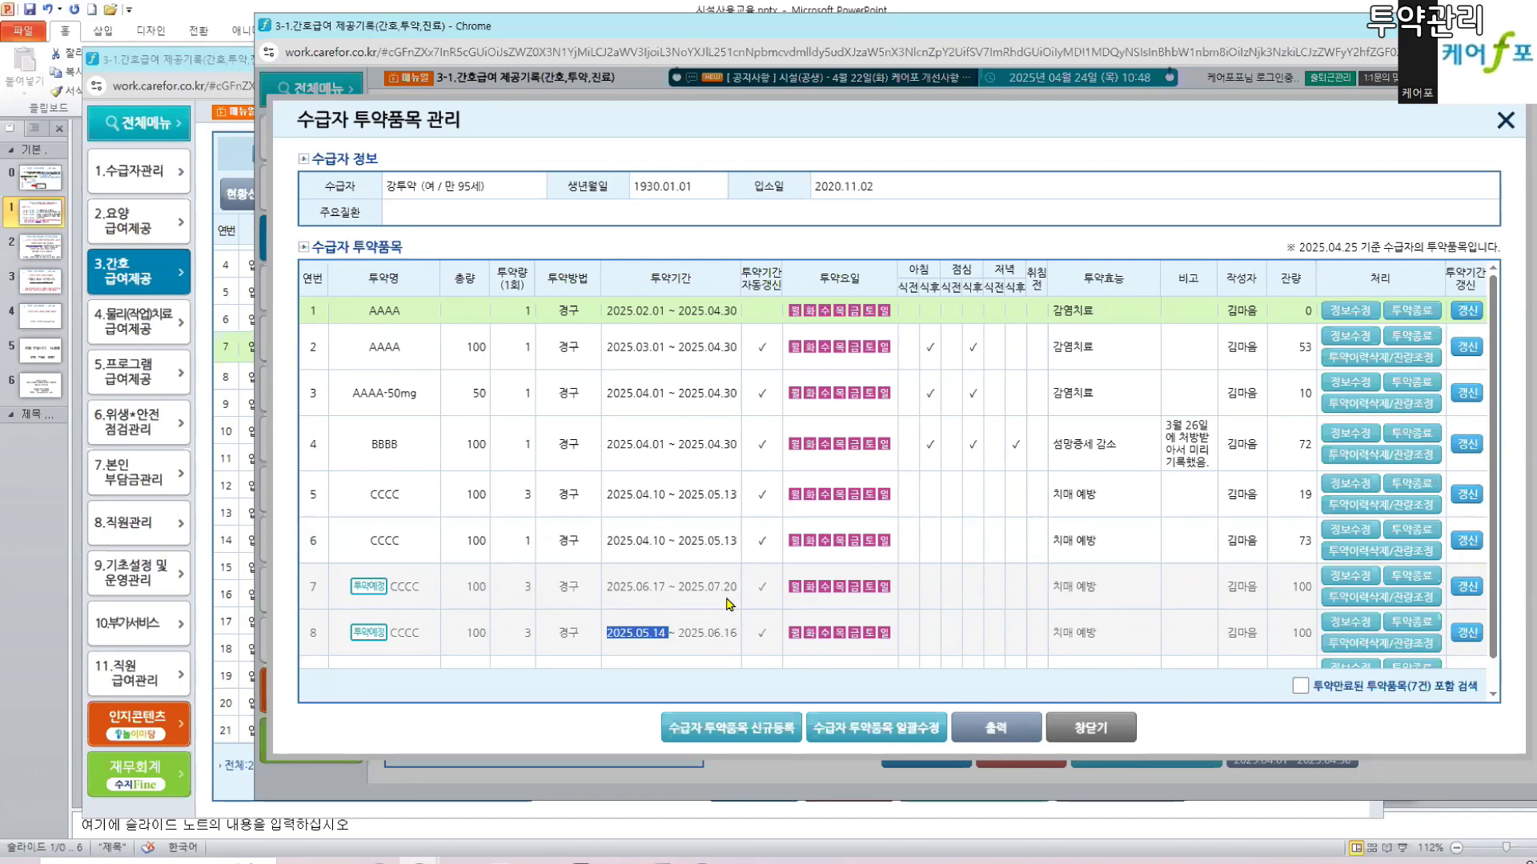
- Set the 투약기간 start of the scheduled CCCC item ending 2025.06.16 to 2025.05.01 and save
click(1363, 623)
click(725, 479)
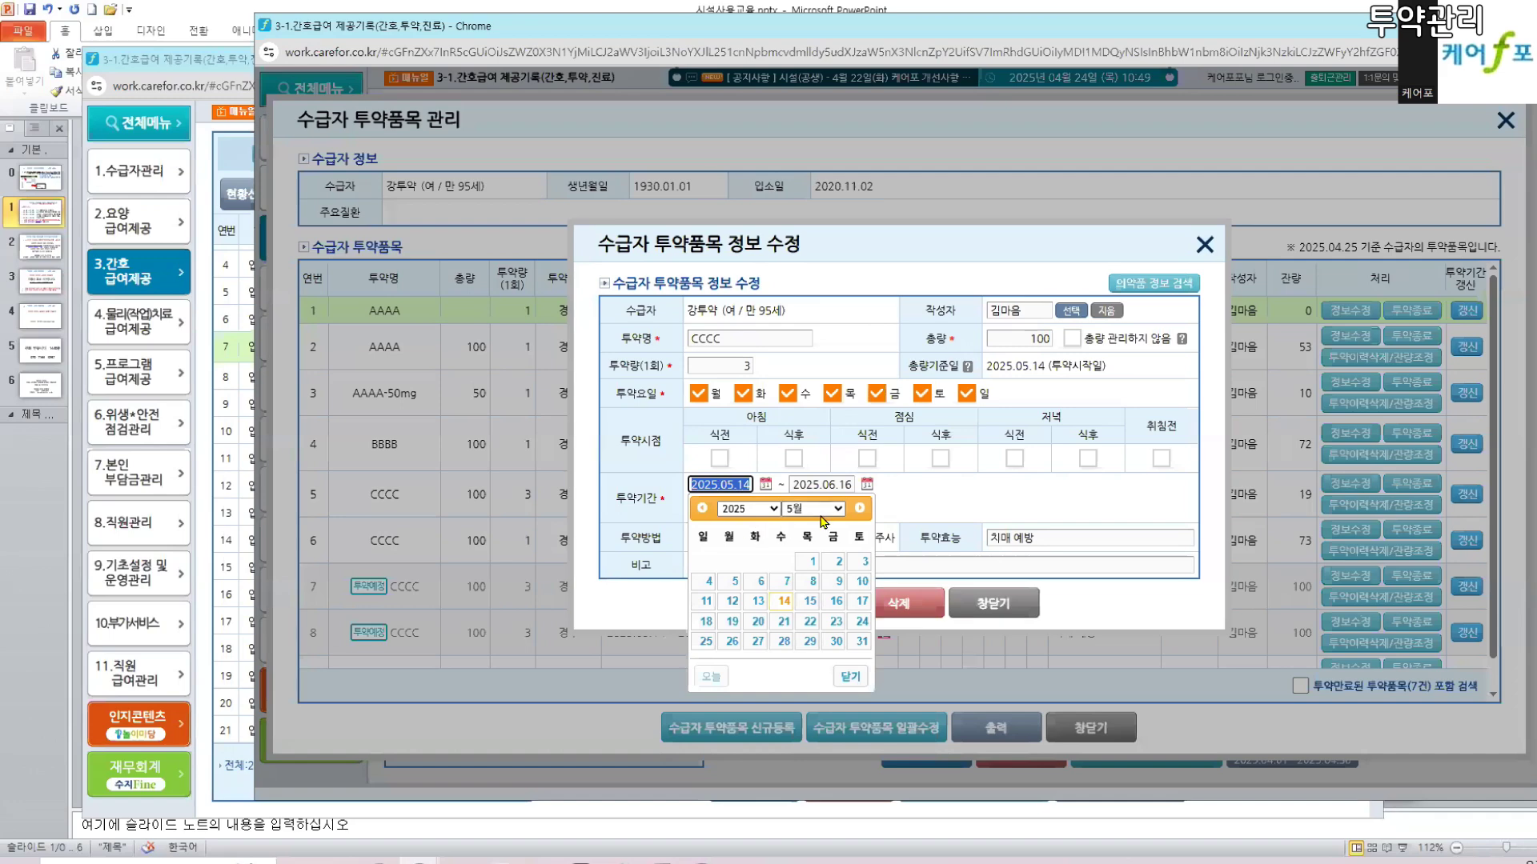
click(812, 561)
click(802, 598)
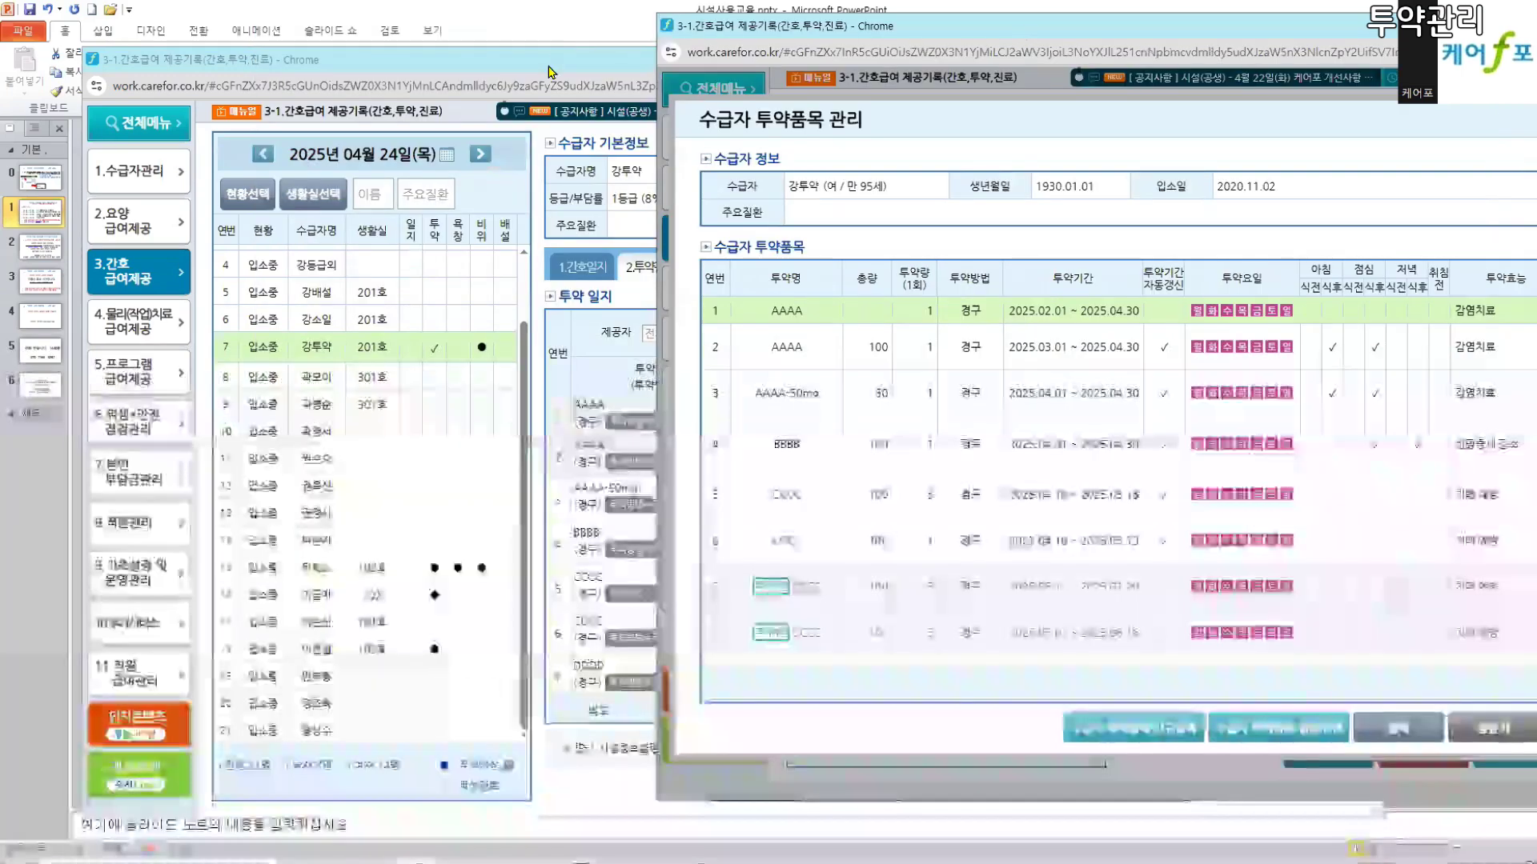
- Check the two CCCC rows in the 24 April medication log, and arrange that window beside the 투약품목 list
click(573, 586)
drag(573, 586, 609, 631)
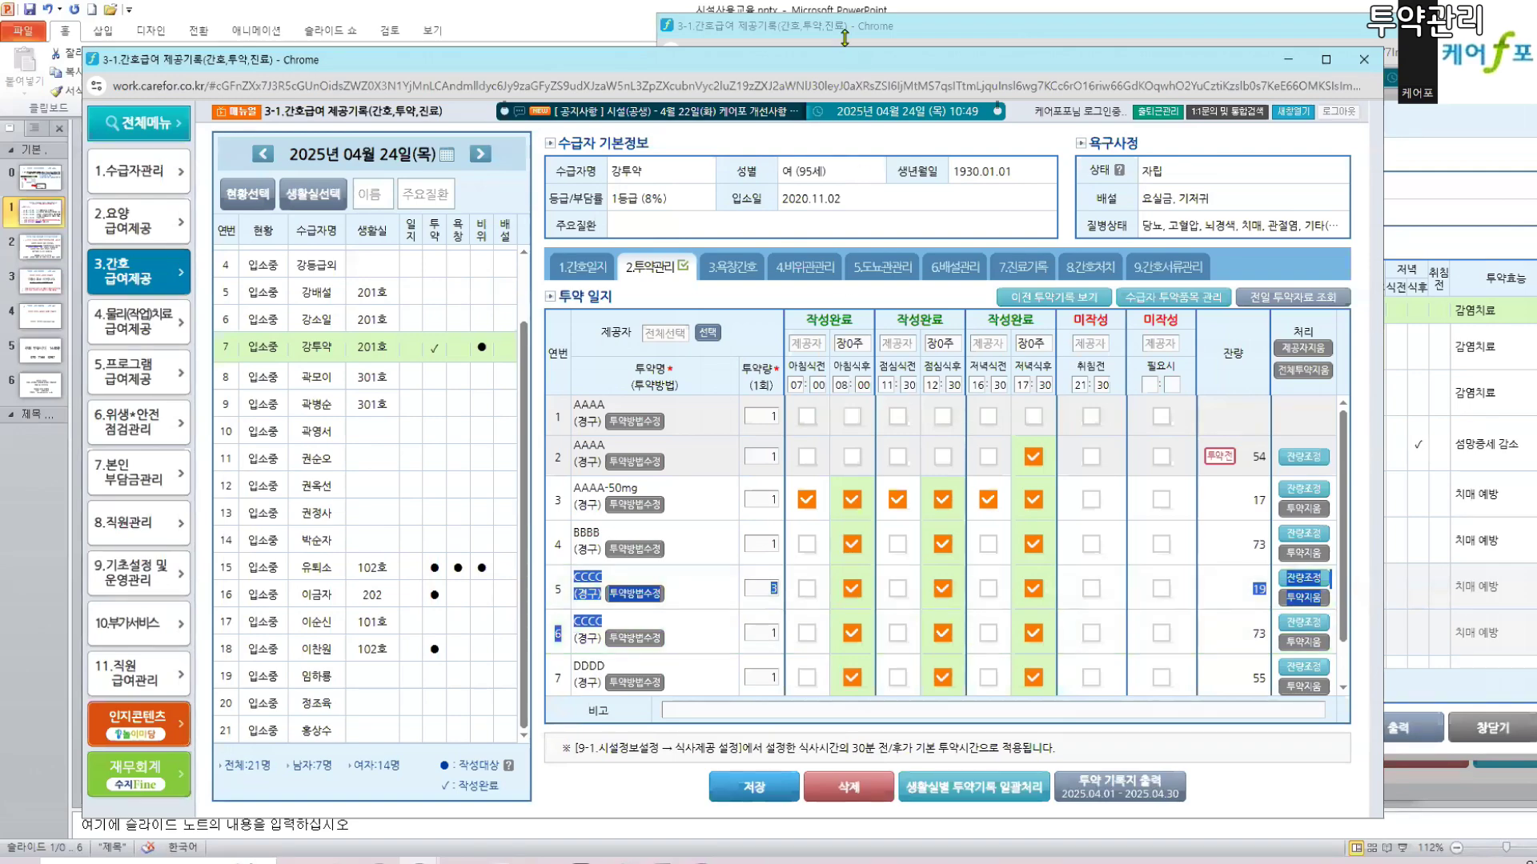
drag(850, 58, 800, 12)
click(1378, 42)
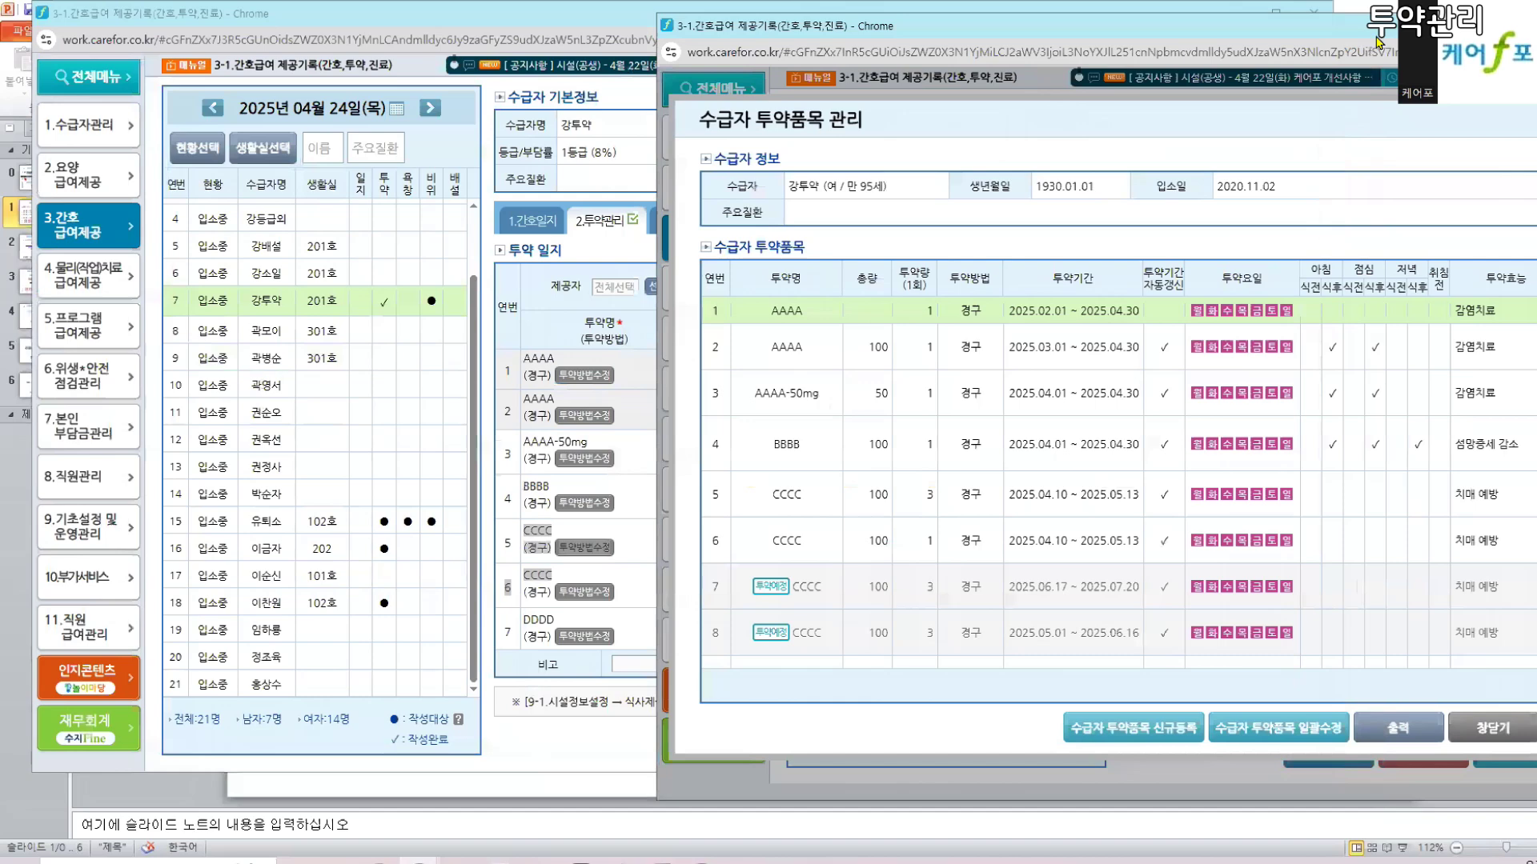
drag(1378, 42, 1095, 59)
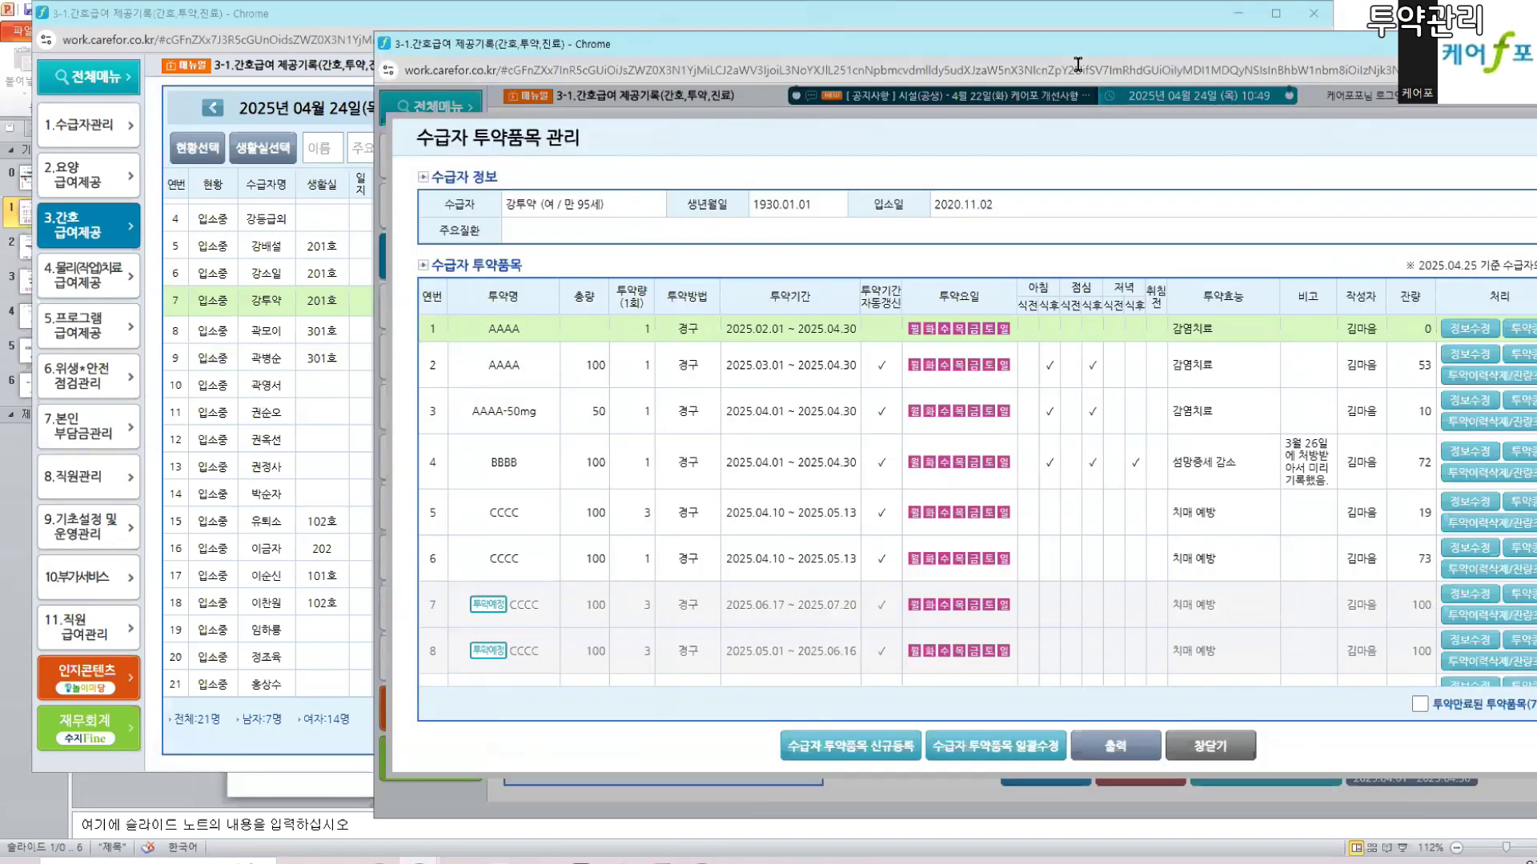